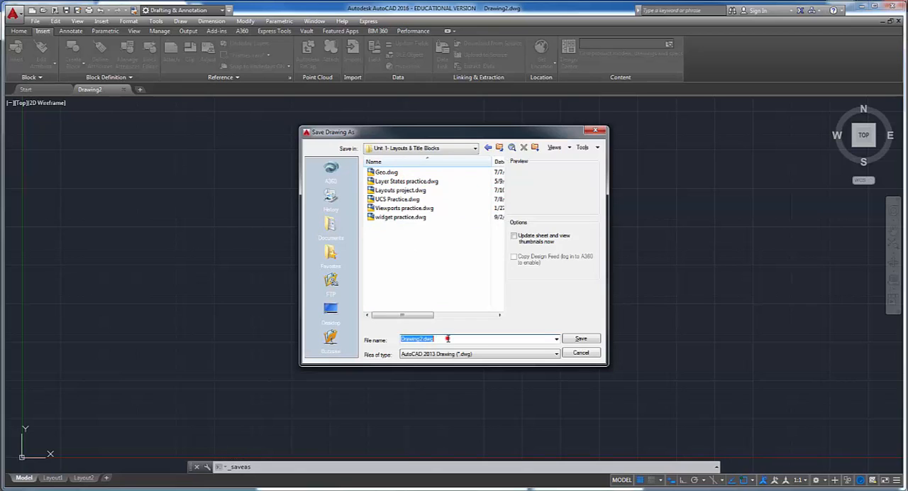
- Save the drawing as Title Blocks in the Unit 1- Layouts & Title Blocks folder
text(Title Bl)
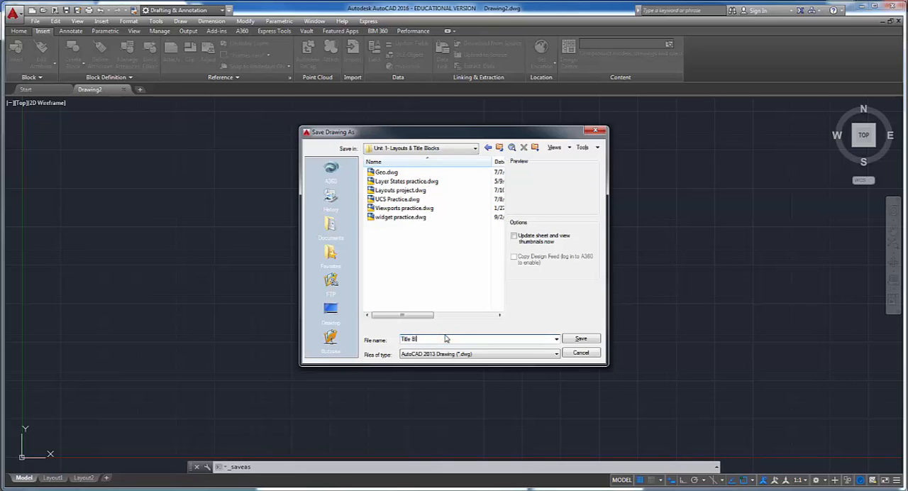
text(ocks)
key(Return)
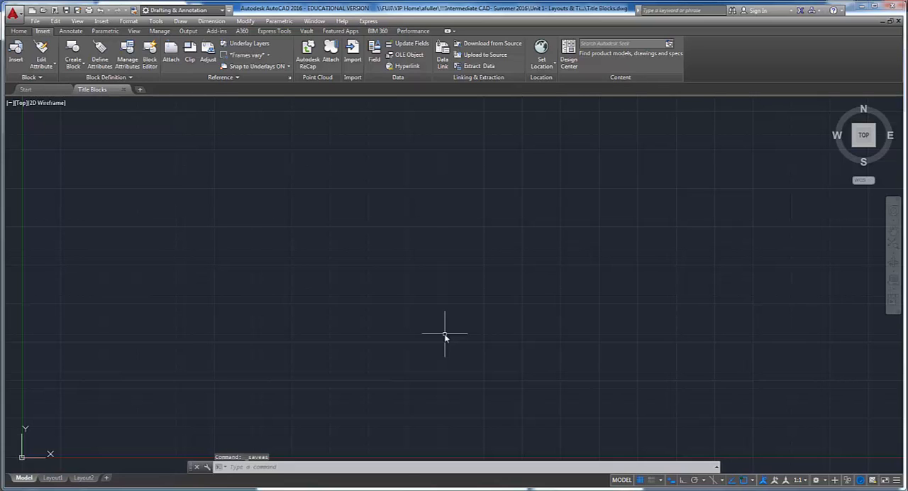
- Read the mechanical layout instructions in the project PDF in the browser and, back in AutoCAD, rename Layout1 as Mechanical
key(alt+Tab)
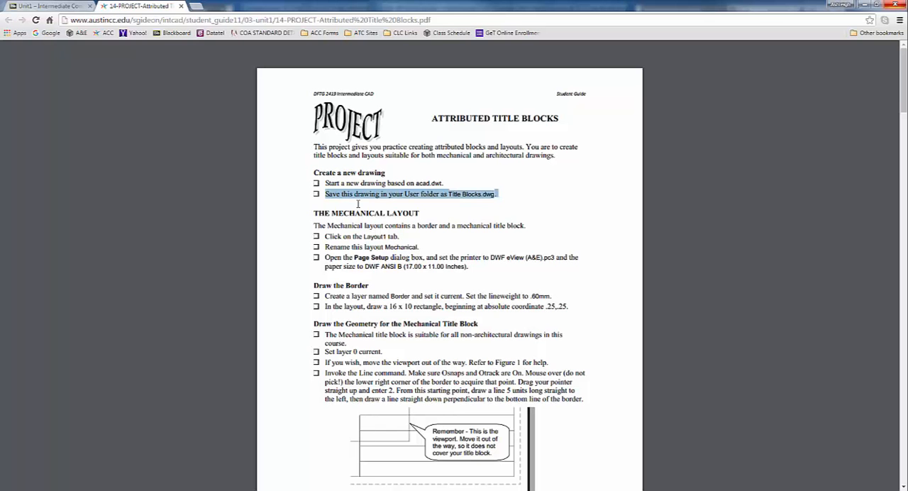
drag(314, 226, 539, 227)
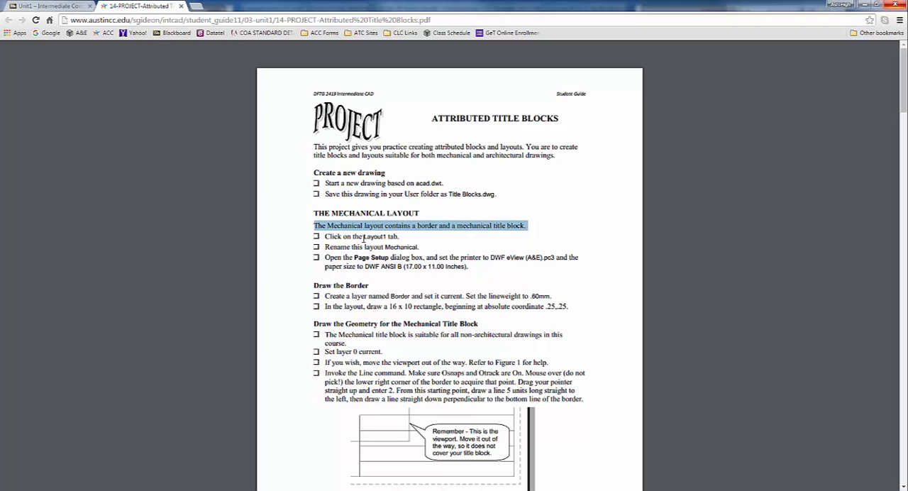
drag(324, 236, 477, 270)
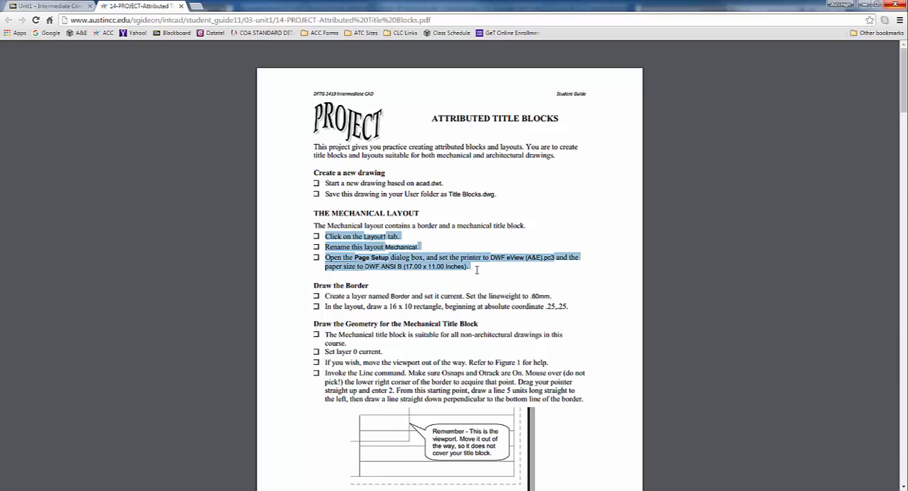
key(alt+Tab)
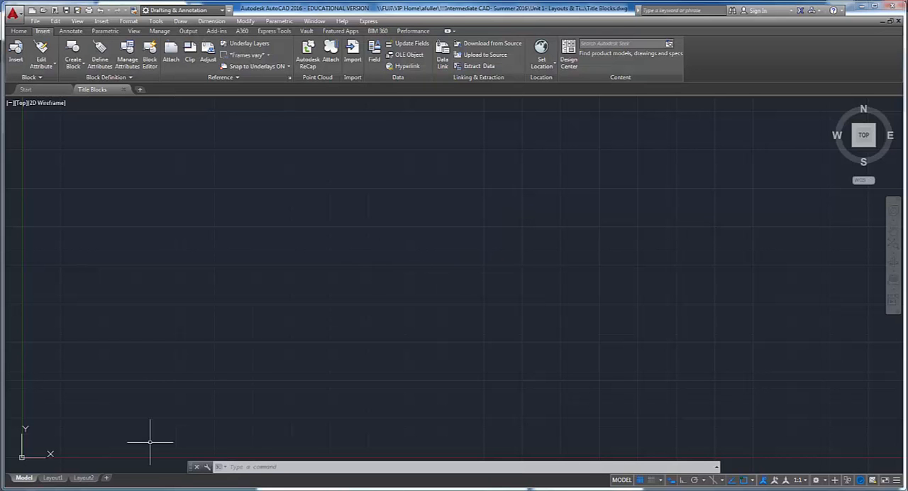
click(52, 478)
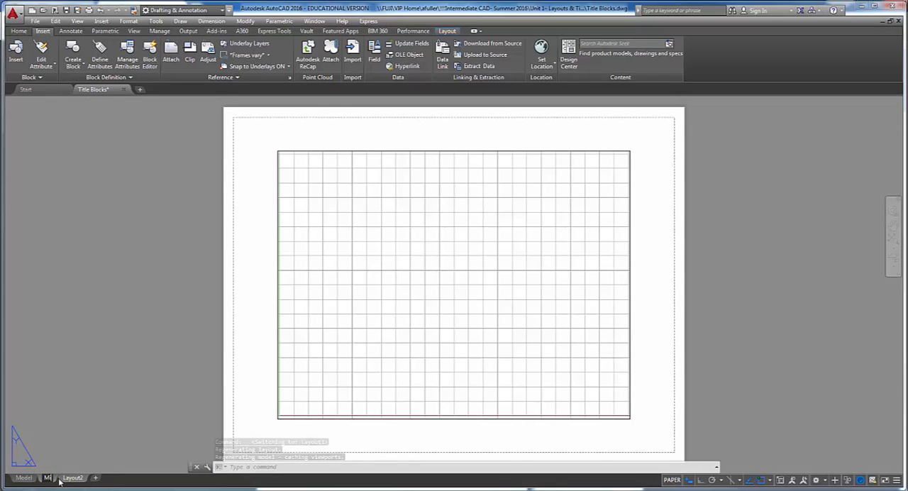
text(Mechanical)
key(Return)
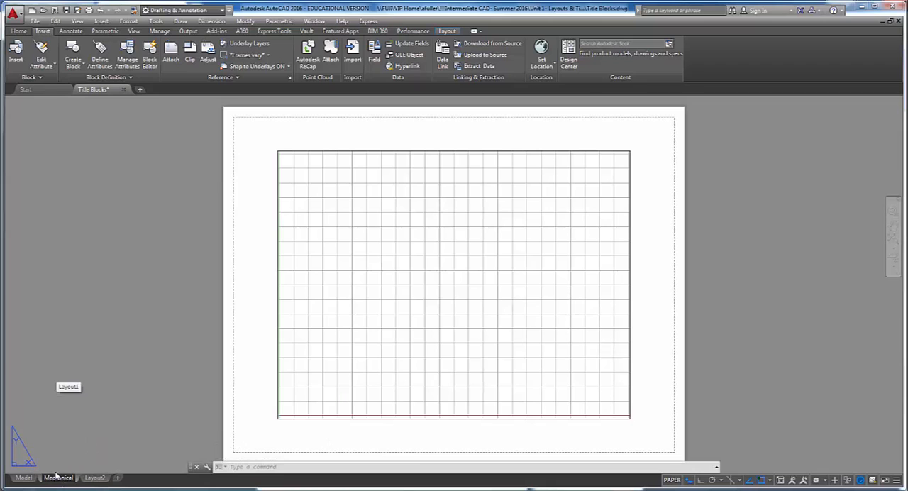
click(71, 440)
click(54, 422)
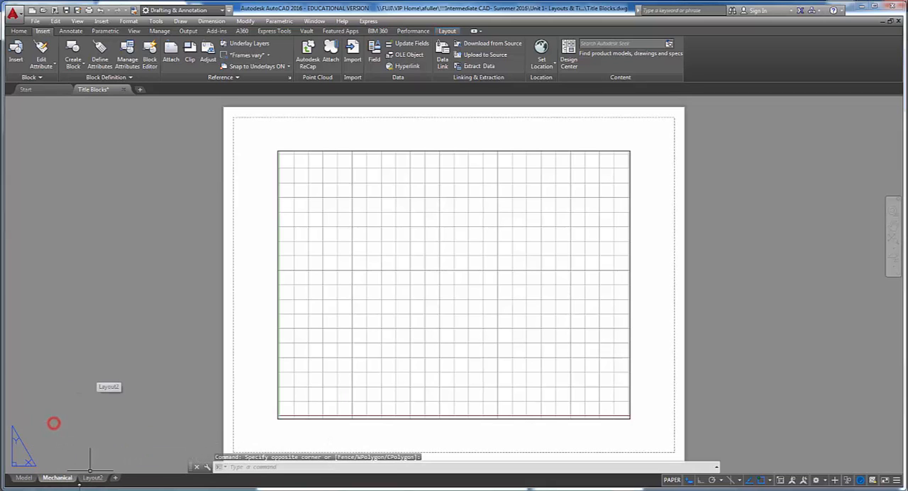
mouse_move(66, 481)
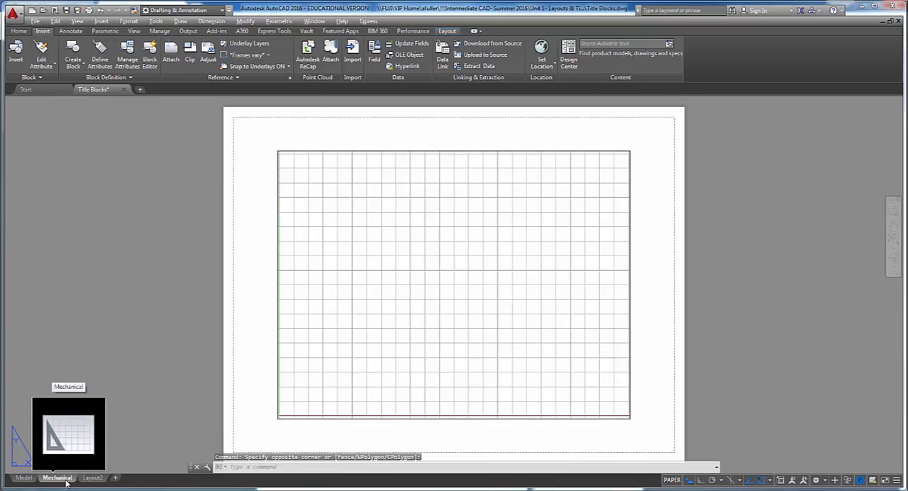
- Check the plotter requirement in the project PDF and set the Mechanical layout's page setup printer to DWF eView (A&E).pc3 in AutoCAD
key(alt+Tab)
click(475, 271)
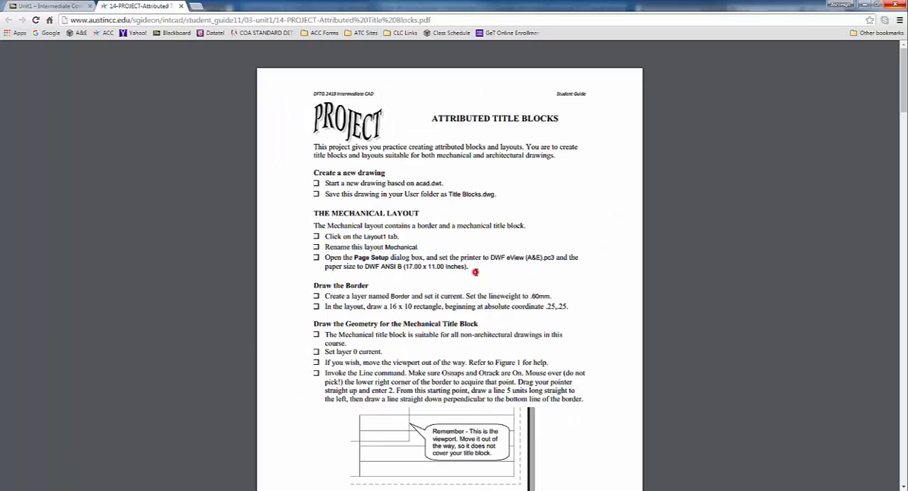
drag(491, 257, 468, 273)
key(alt+Tab)
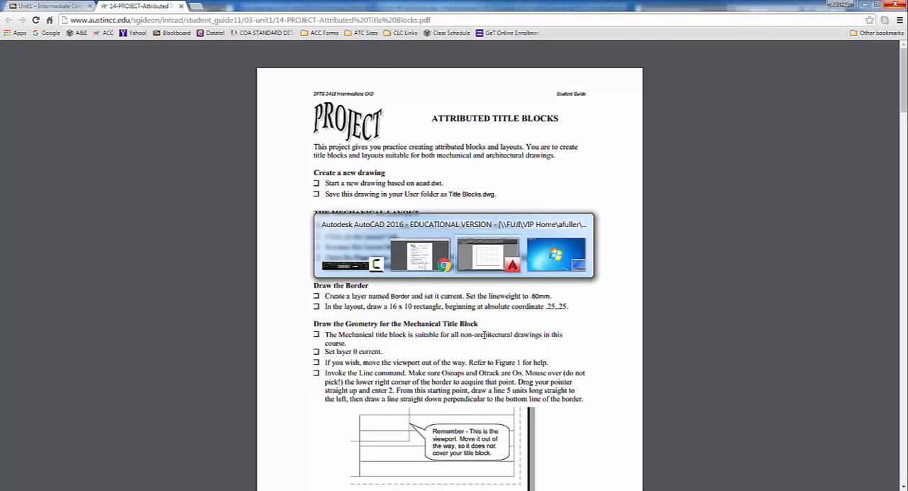
right_click(60, 479)
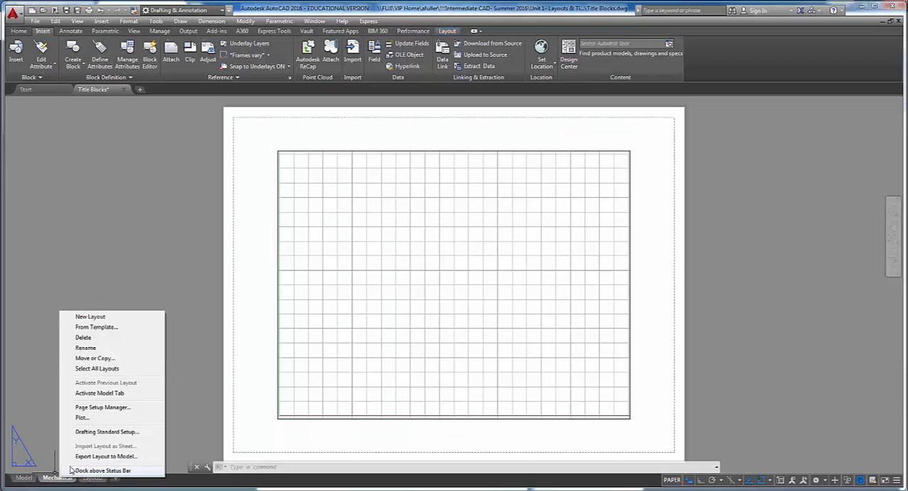
click(85, 408)
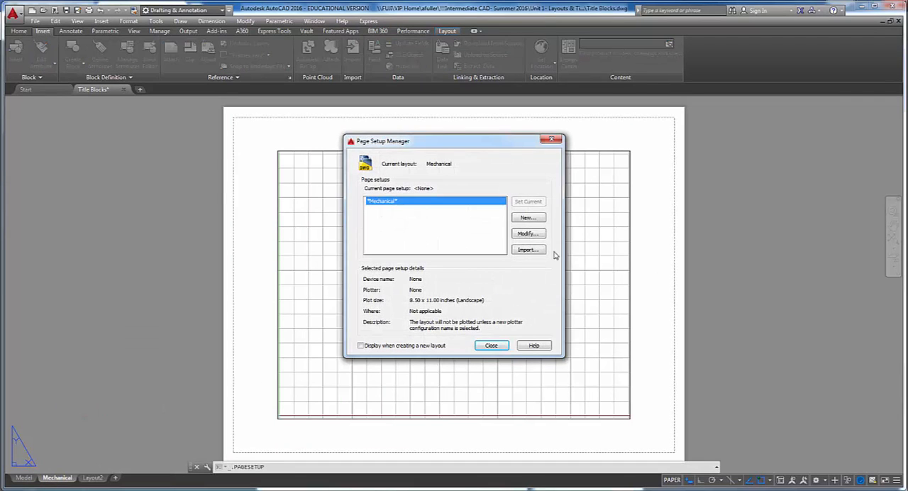
click(529, 234)
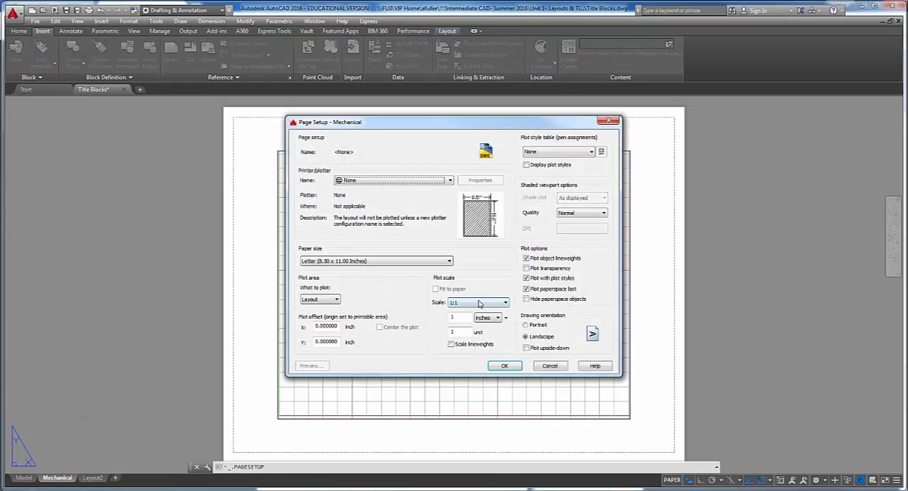
click(399, 180)
scroll(402, 227, down, 3)
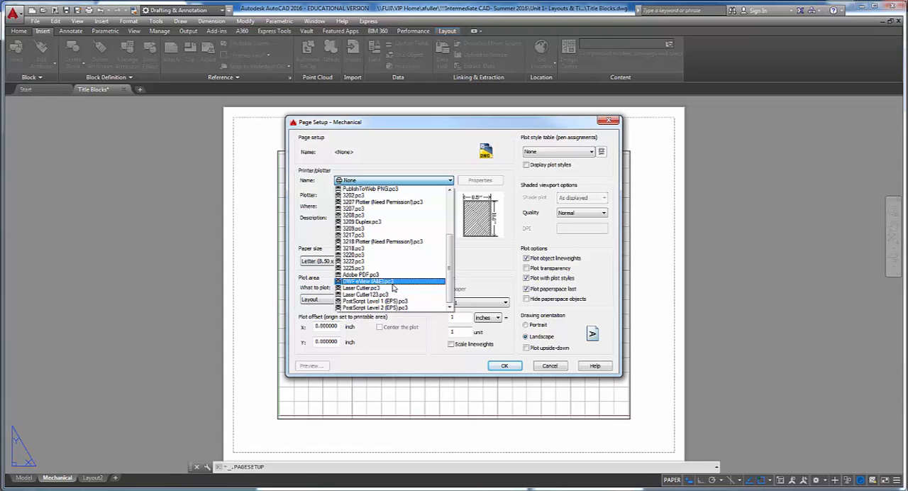
click(393, 284)
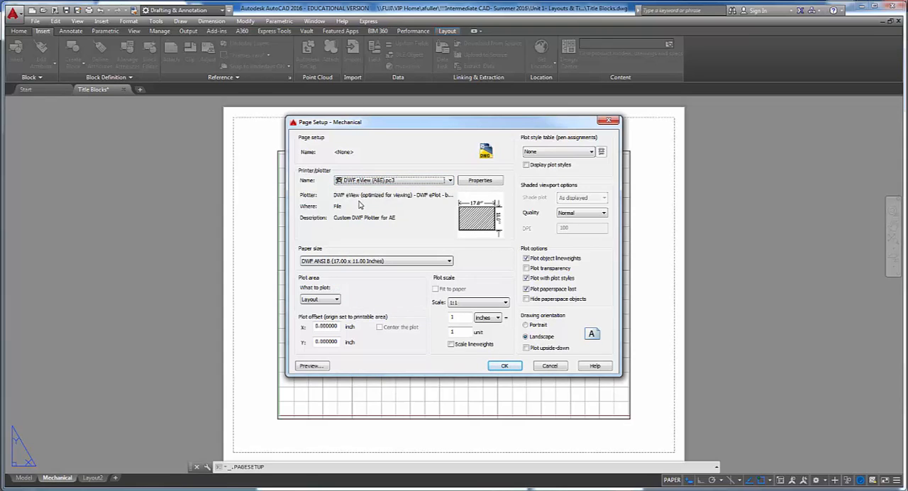
- Set the paper size to DWF ANSI B (17.00 x 11.00 Inches) and the plot style table to monochrome.ctb, and apply the page setup
click(343, 262)
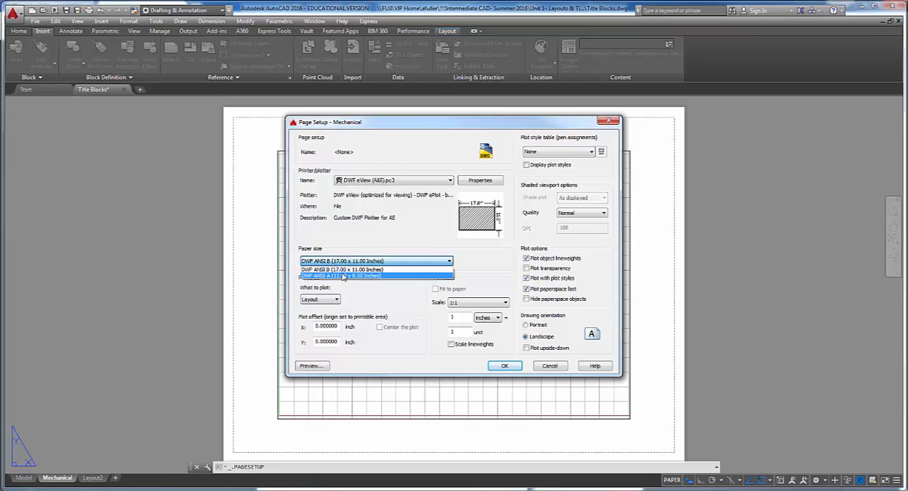
click(342, 270)
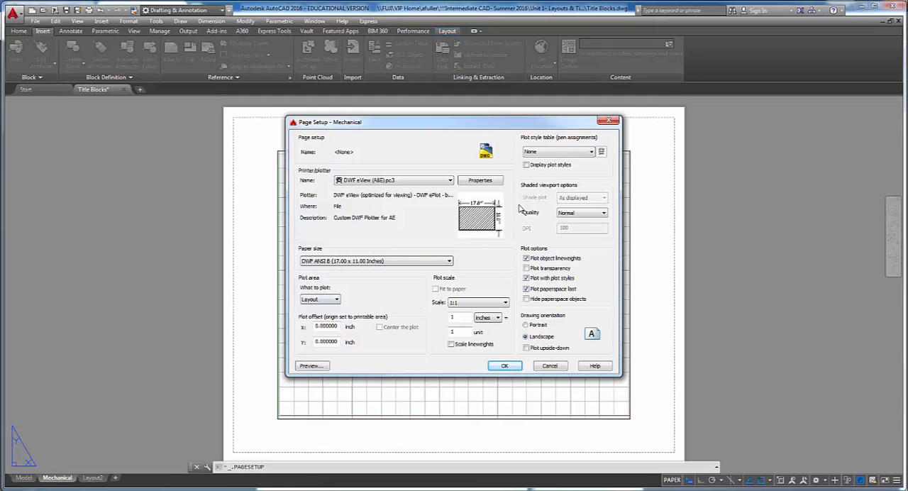
click(568, 152)
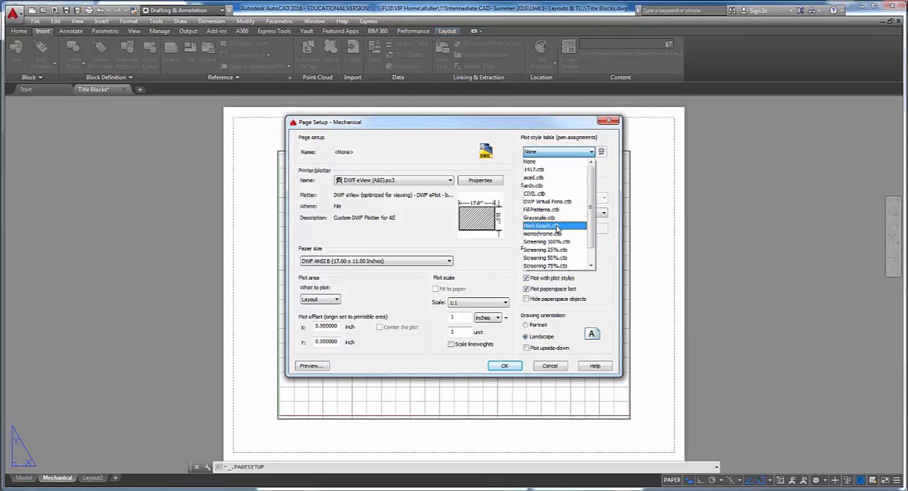
click(556, 235)
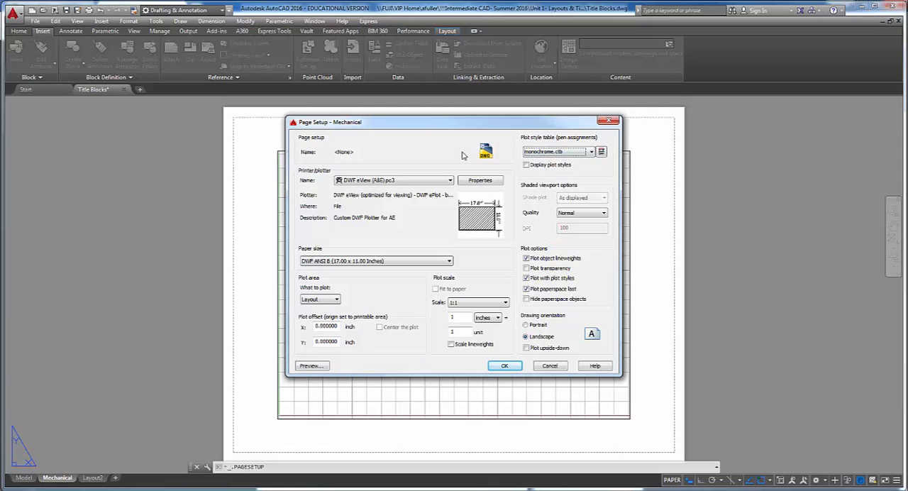
click(504, 366)
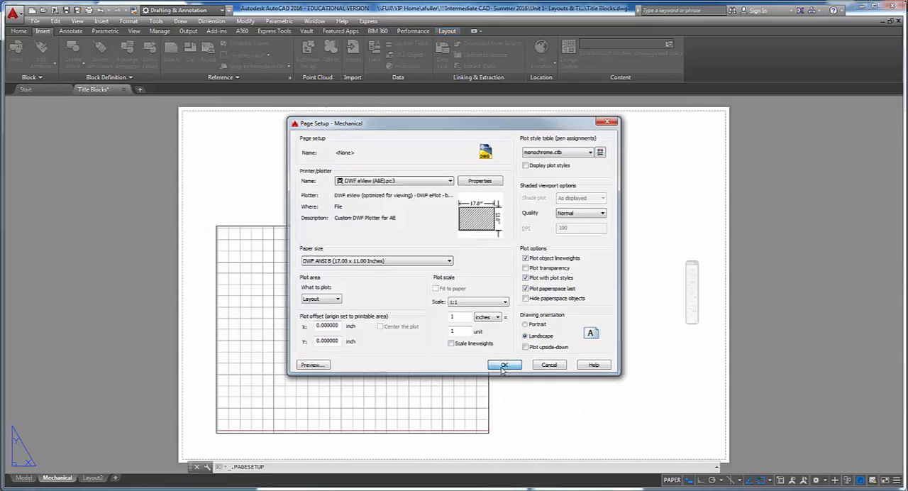
click(492, 347)
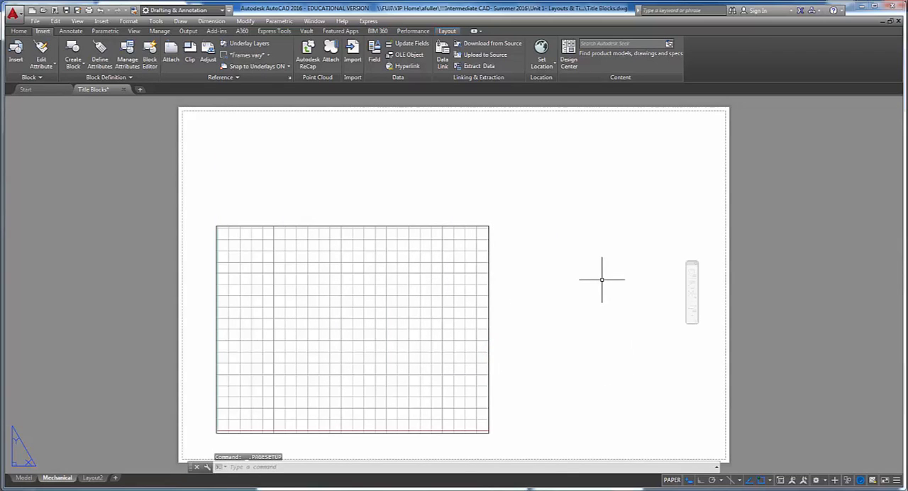
- Read the border layer instructions in the project PDF in the browser and create a layer named Border in AutoCAD
middle_drag(602, 280, 592, 270)
key(alt+Tab)
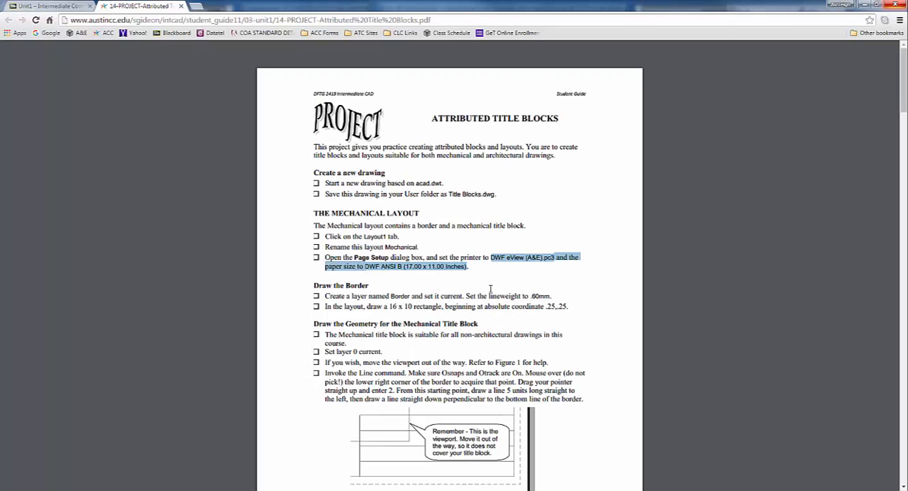
click(430, 293)
drag(325, 296, 555, 295)
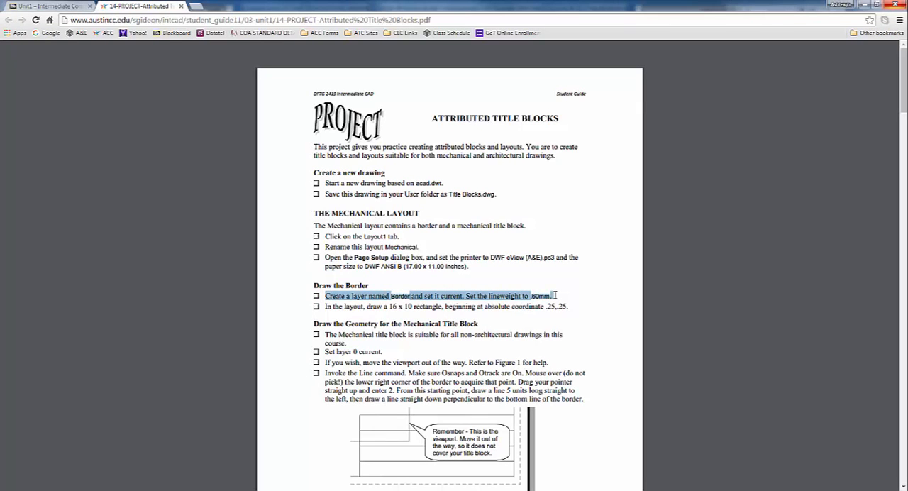
key(alt+Tab)
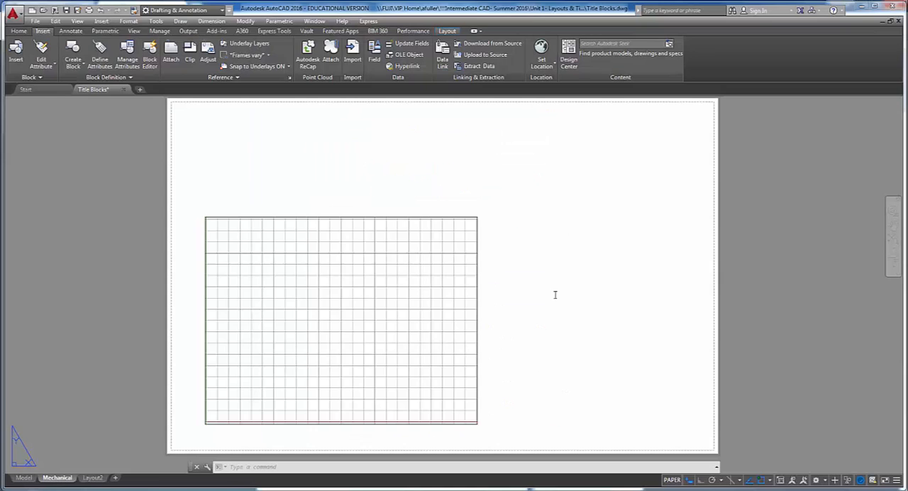
click(19, 31)
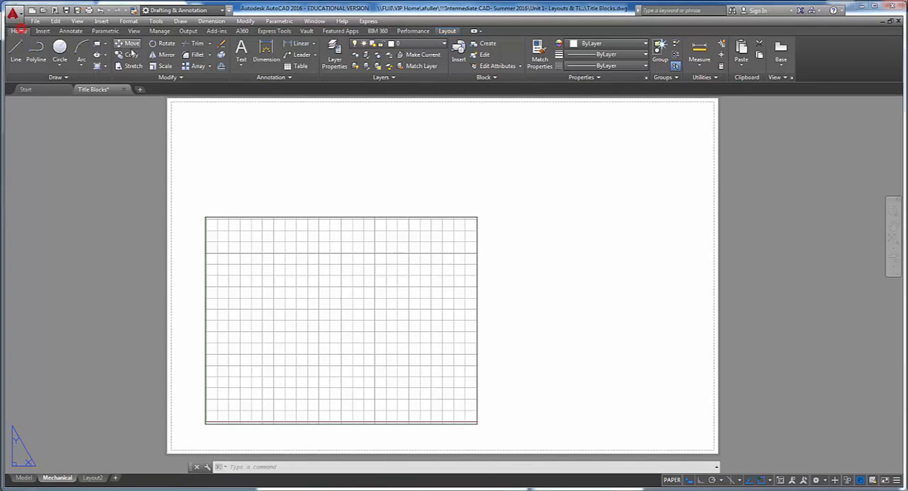
click(332, 55)
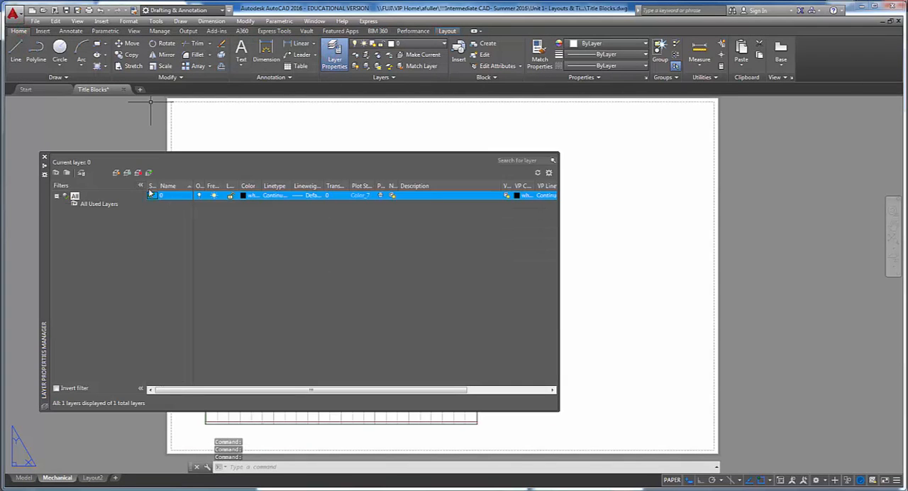
click(116, 172)
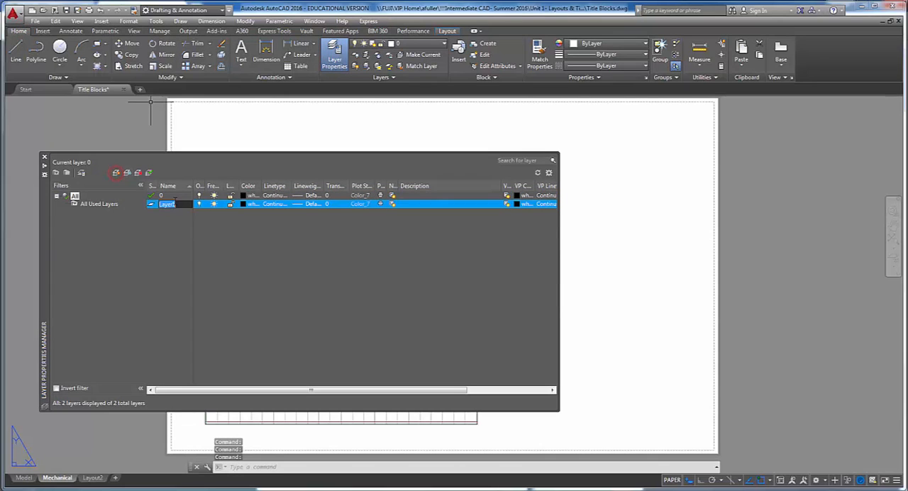
text(Border)
- Set the Border layer's lineweight to 0.60 mm and close the layer manager
click(307, 204)
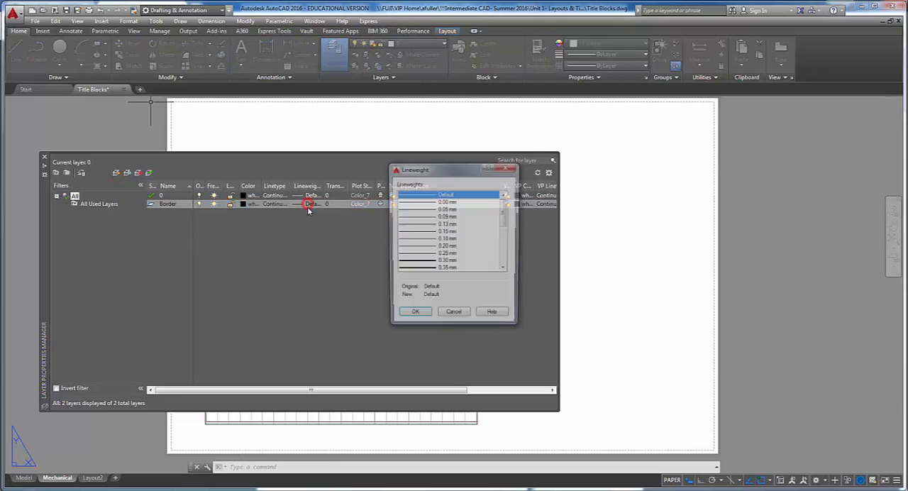
scroll(447, 259, down, 2)
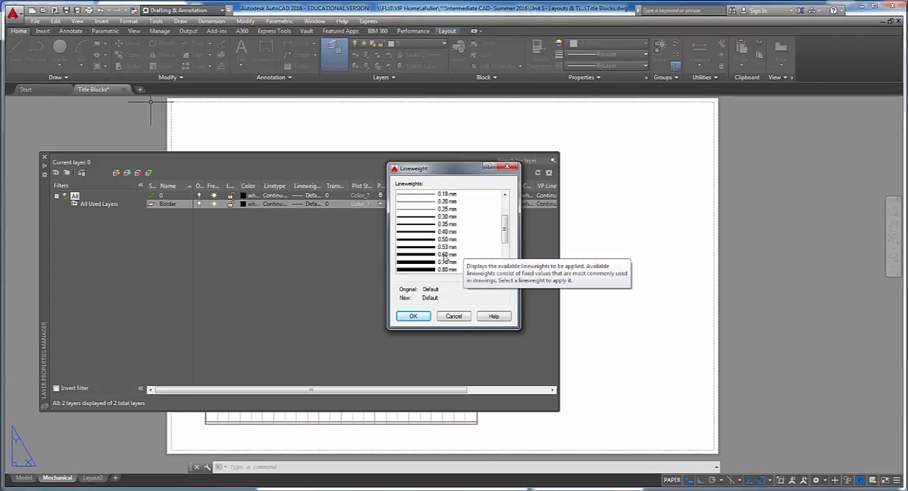
click(443, 254)
click(413, 316)
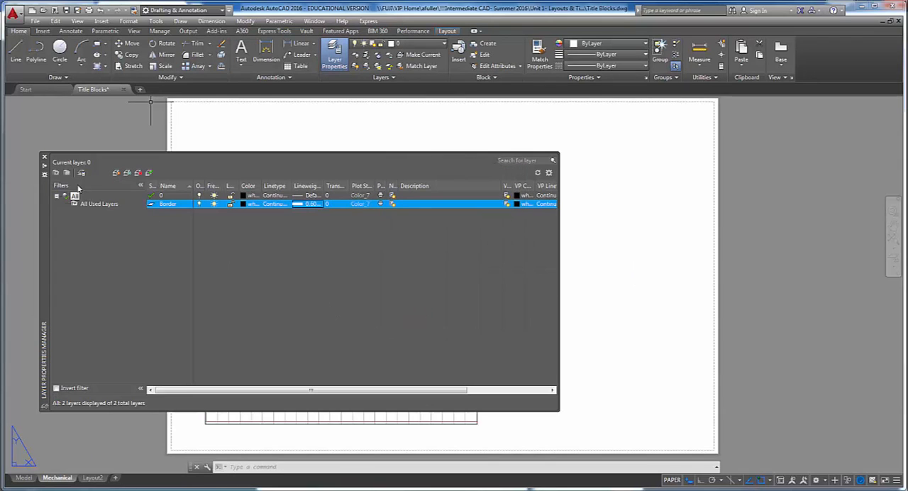
click(43, 157)
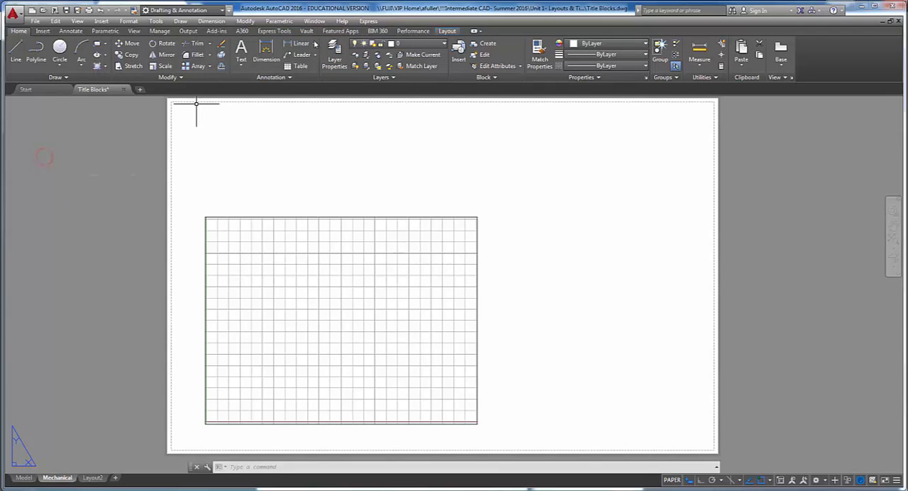
- Make Border the current layer and switch back to the project PDF in the browser
click(419, 43)
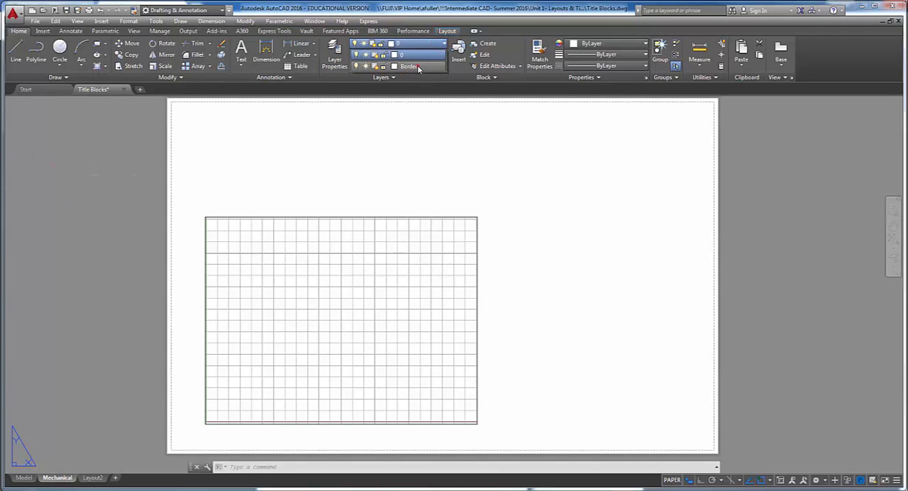
click(415, 65)
key(alt+Tab)
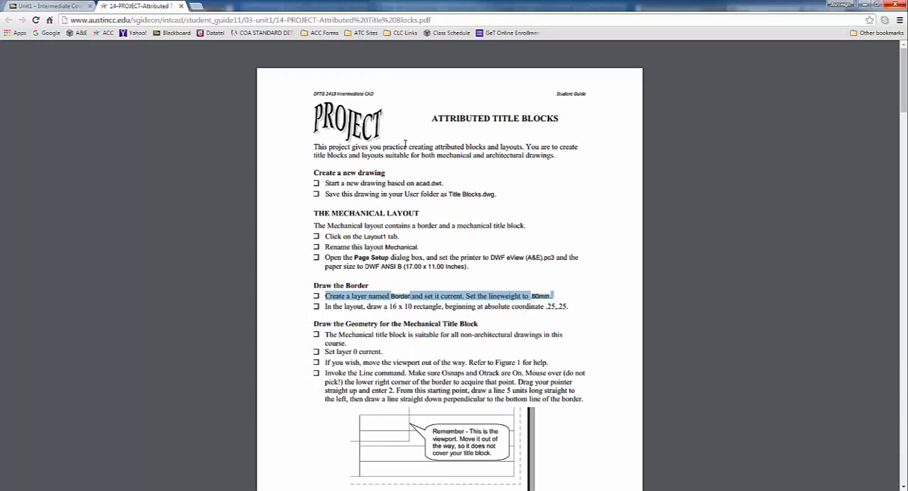
- Read the rectangle instruction in the project PDF, switch to AutoCAD and draw a 16 x 10 border rectangle starting at .25,.25
drag(326, 306, 571, 299)
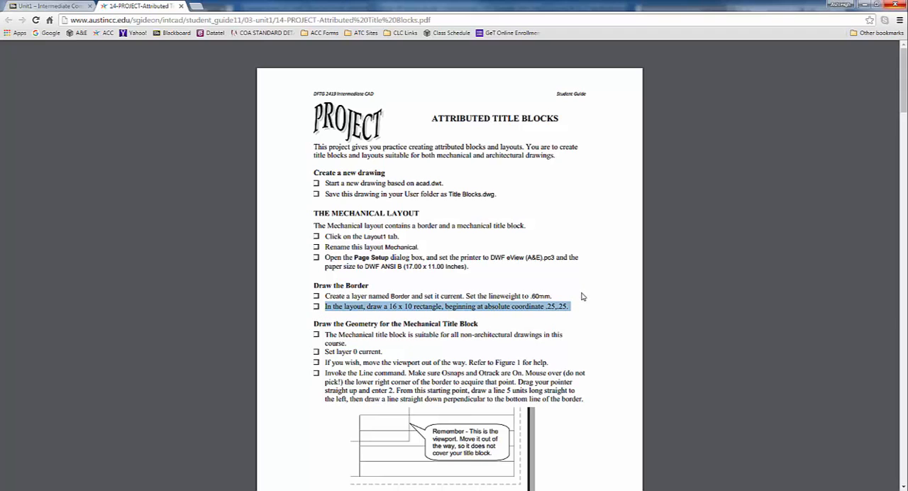
key(alt+Tab)
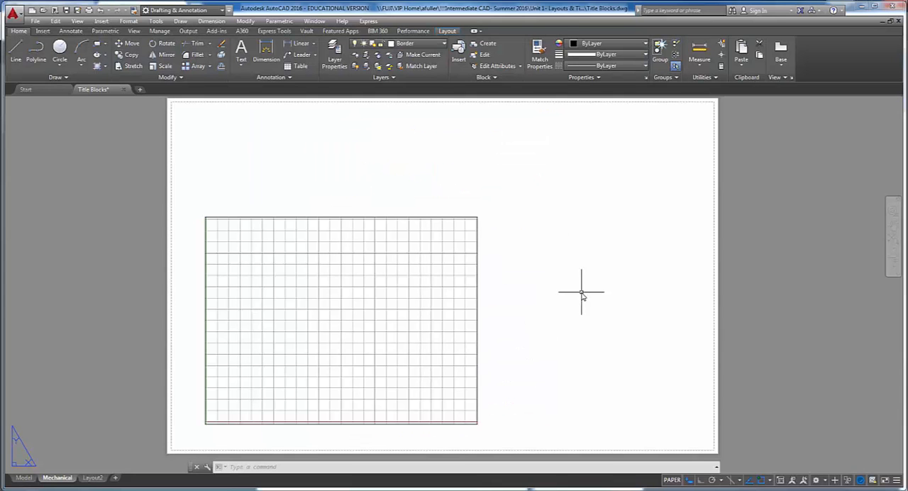
click(95, 44)
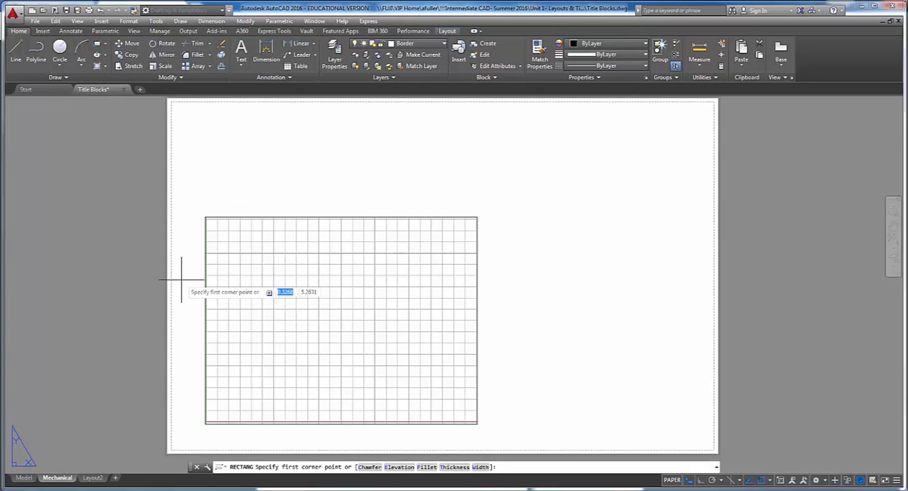
text(.25)
key(Tab)
text(.25)
key(Return)
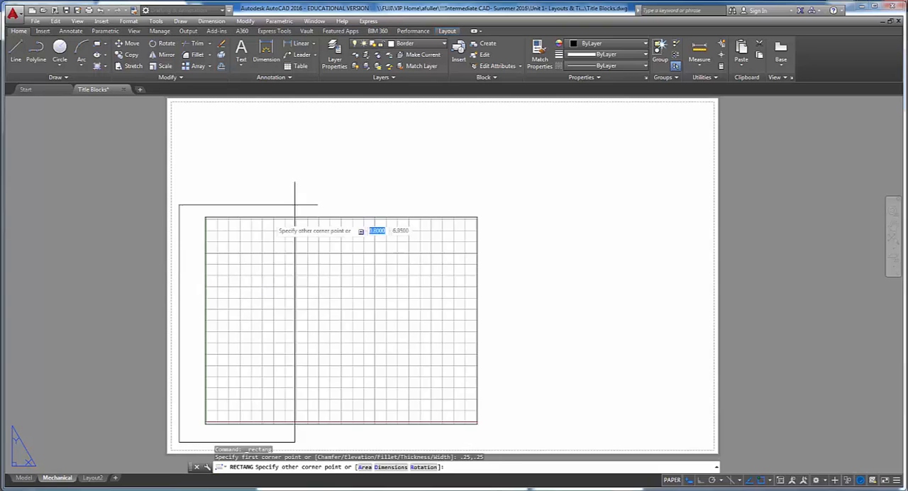
text(16)
key(Tab)
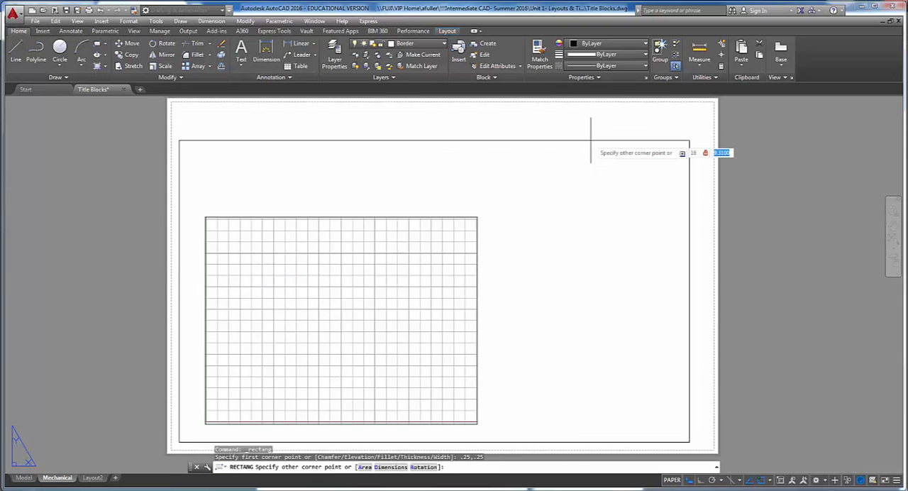
text(10)
key(Return)
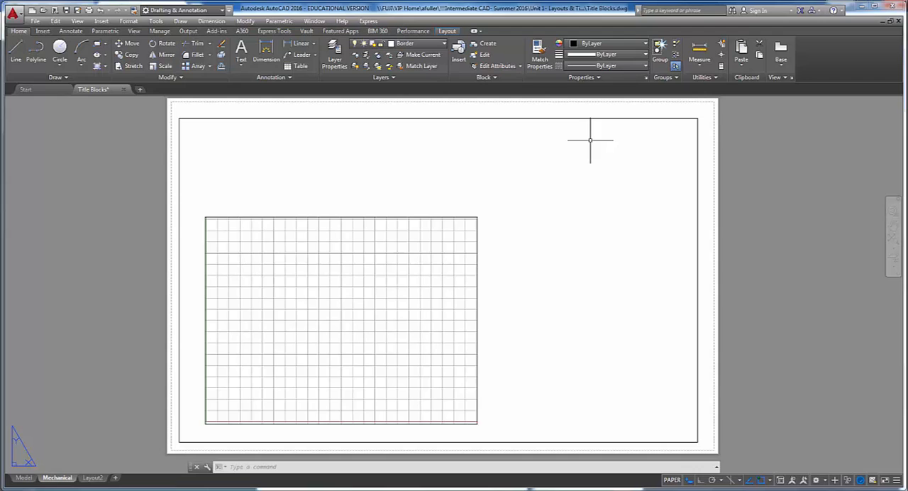
- Try moving the border rectangle slightly up and to the right on the sheet, and undo the move
text(m)
key(Return)
click(586, 118)
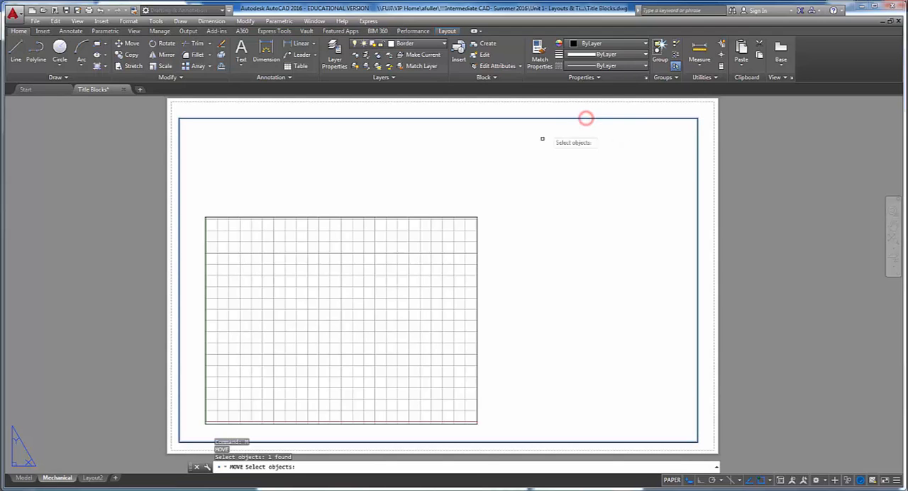
key(Return)
click(547, 152)
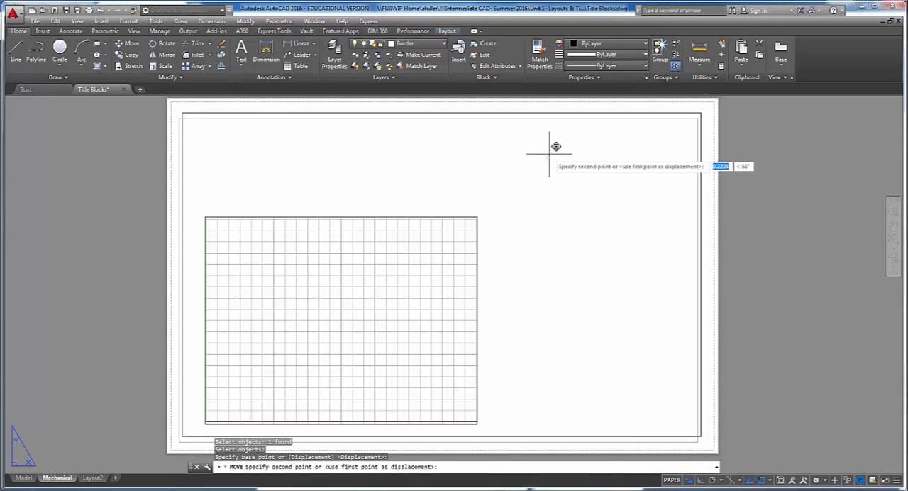
click(548, 153)
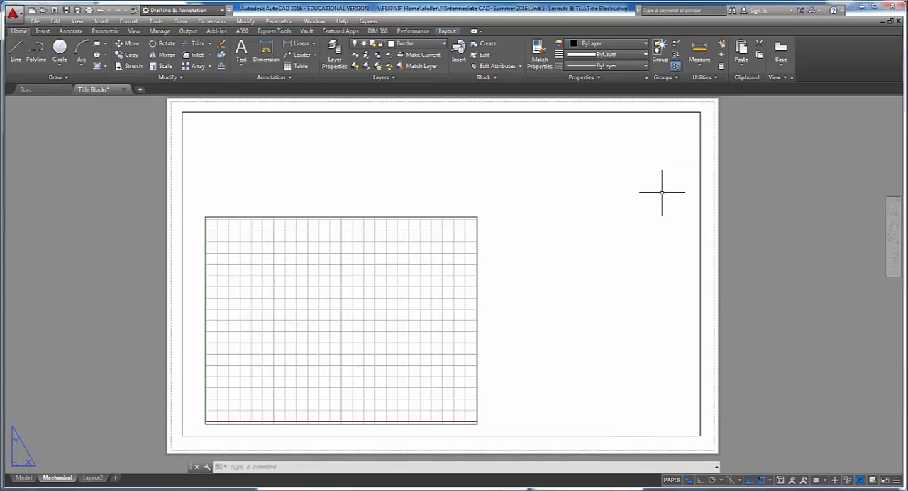
key(ctrl+z)
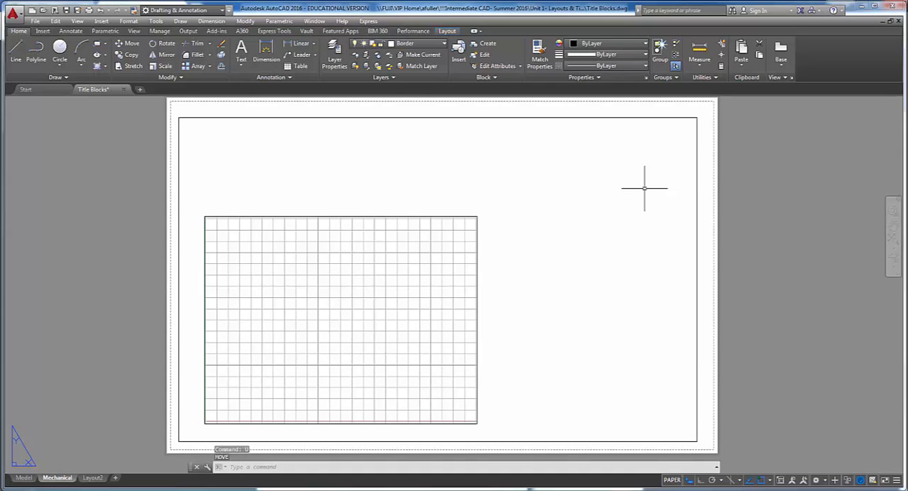
- Switch to the project PDF in the browser and read the title block geometry instructions on the current layer and the viewport position
key(alt+Tab)
scroll(559, 259, down, 3)
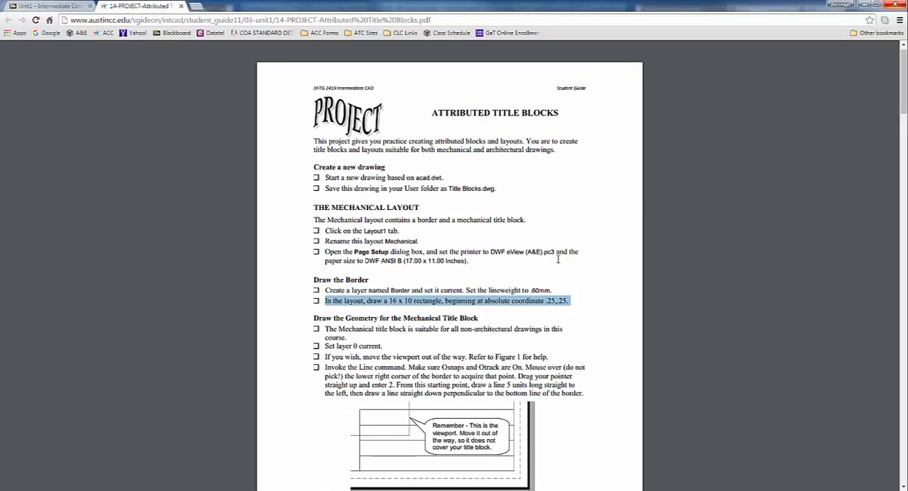
scroll(558, 259, down, 2)
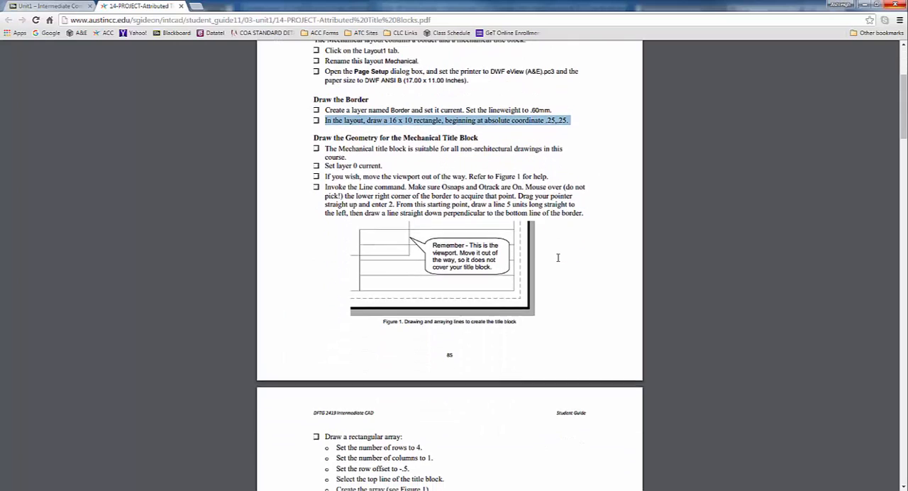
click(337, 127)
drag(324, 145, 358, 154)
click(358, 155)
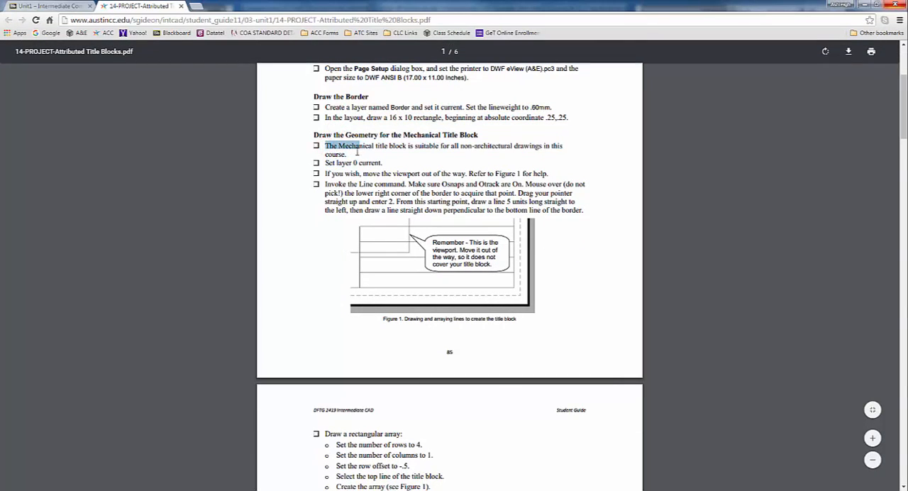
triple_click(348, 154)
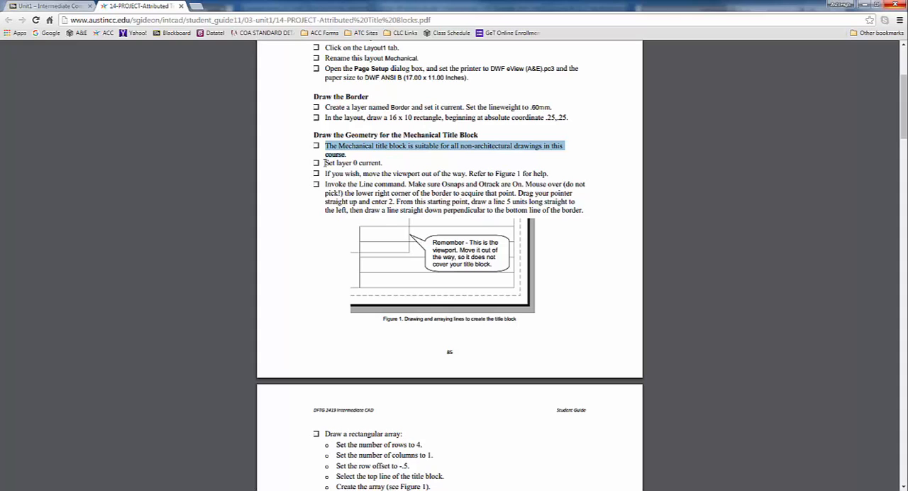
drag(323, 162, 382, 164)
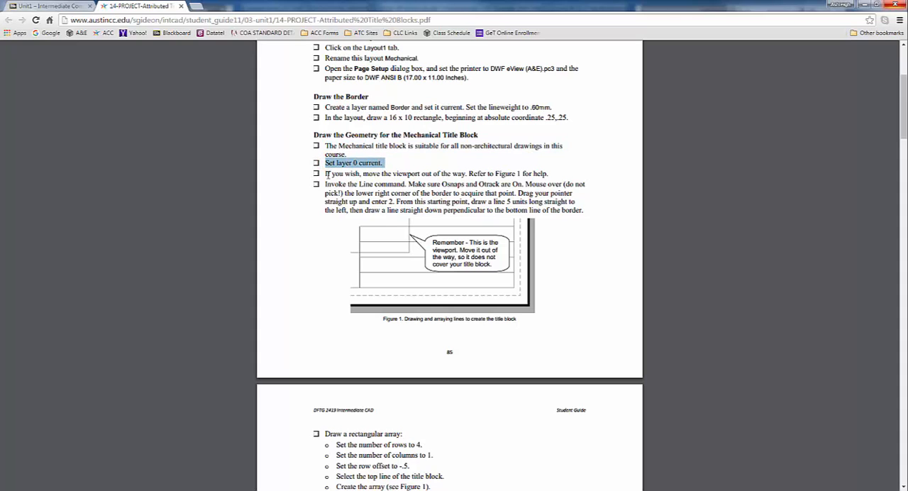
drag(324, 174, 560, 169)
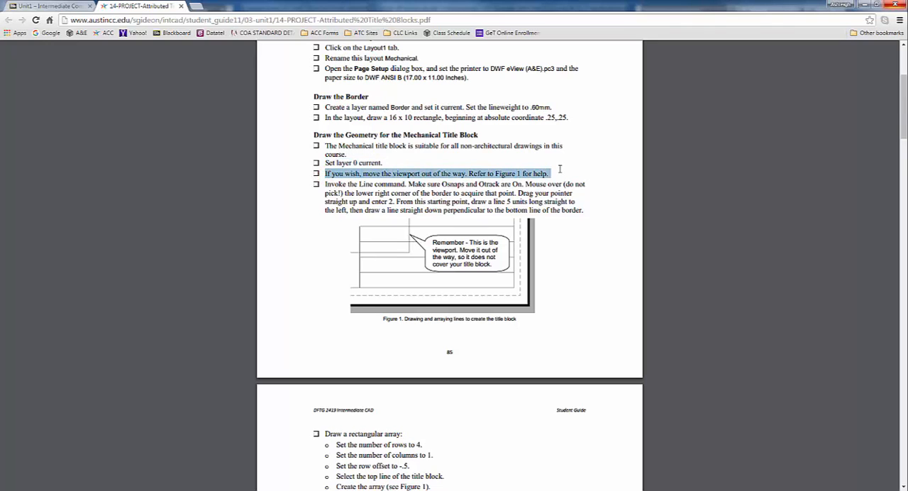
- Check the viewport position in AutoCAD, read the Line command instructions and Figure 1 in the project PDF, and return to AutoCAD
key(alt+Tab)
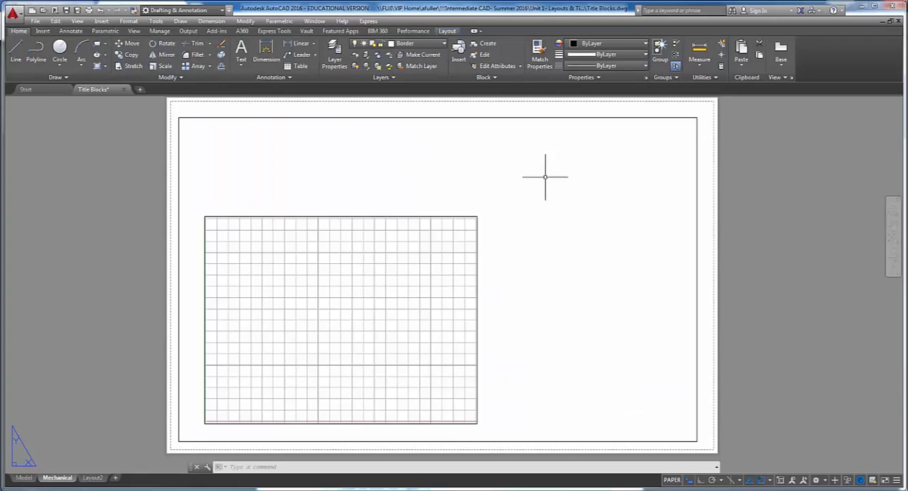
middle_drag(496, 262, 488, 256)
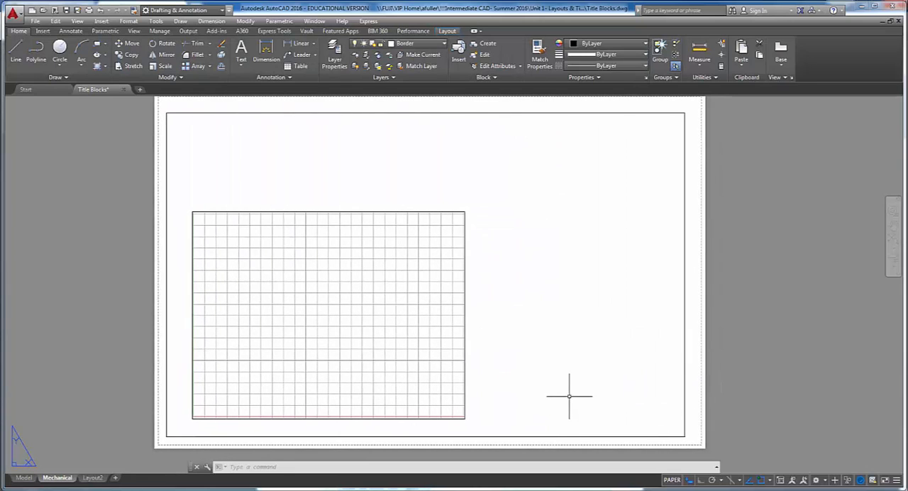
middle_drag(571, 397, 565, 389)
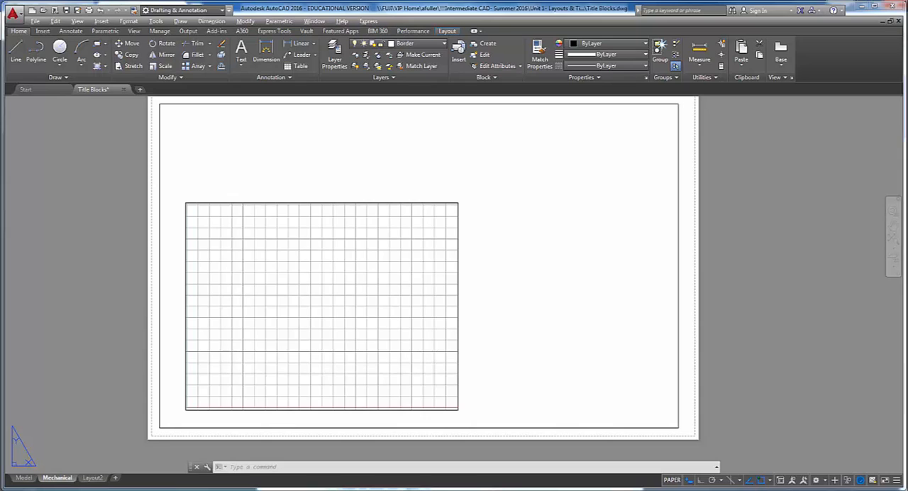
key(alt+Tab)
click(384, 190)
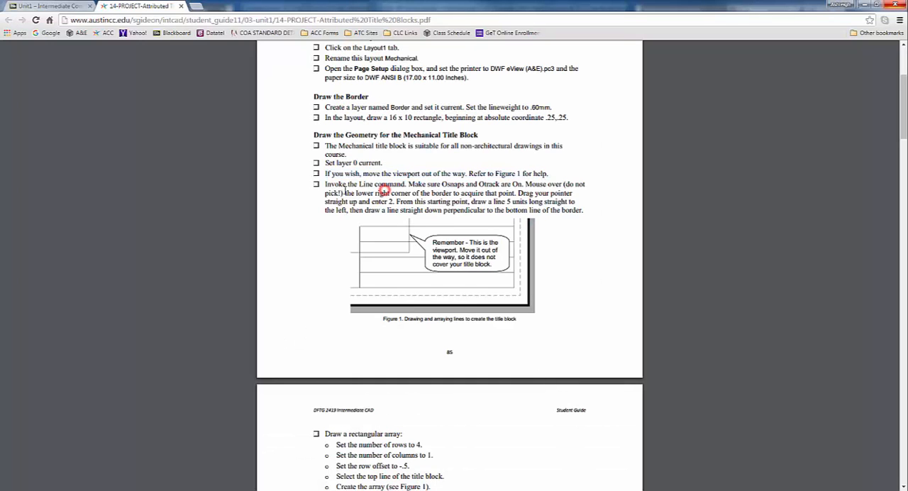
drag(325, 186, 583, 194)
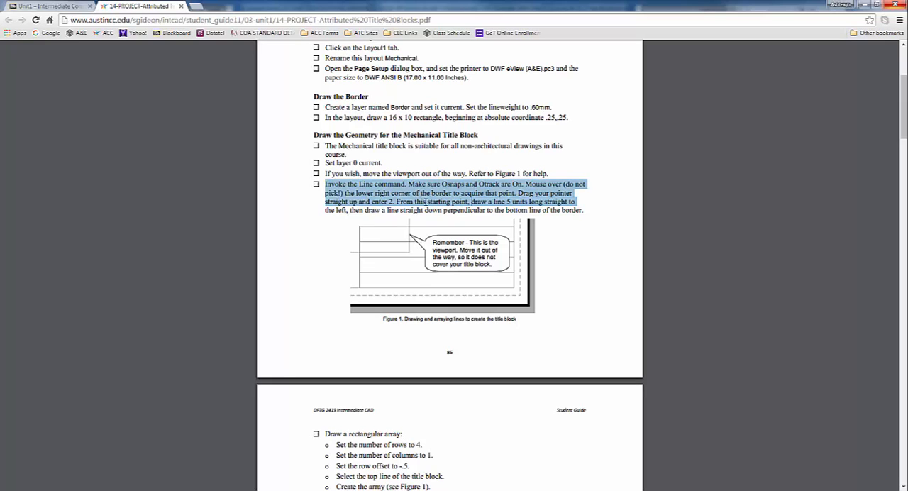
click(318, 227)
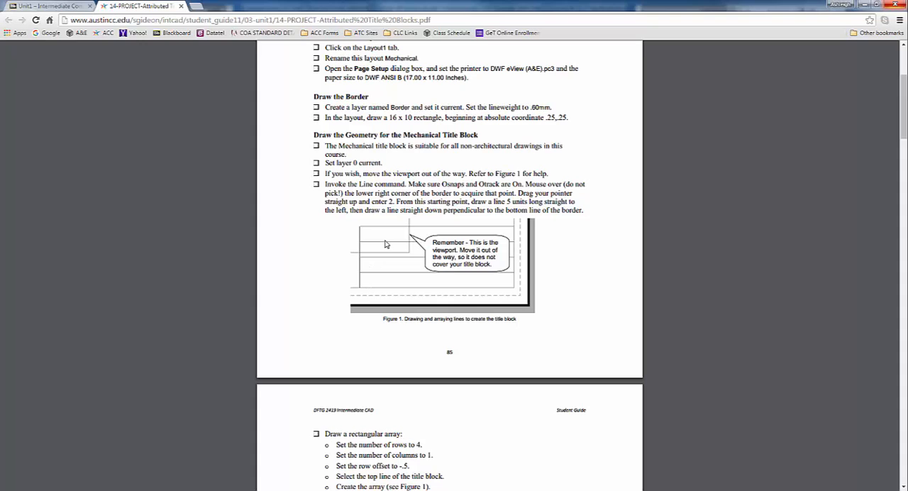
key(alt+Tab)
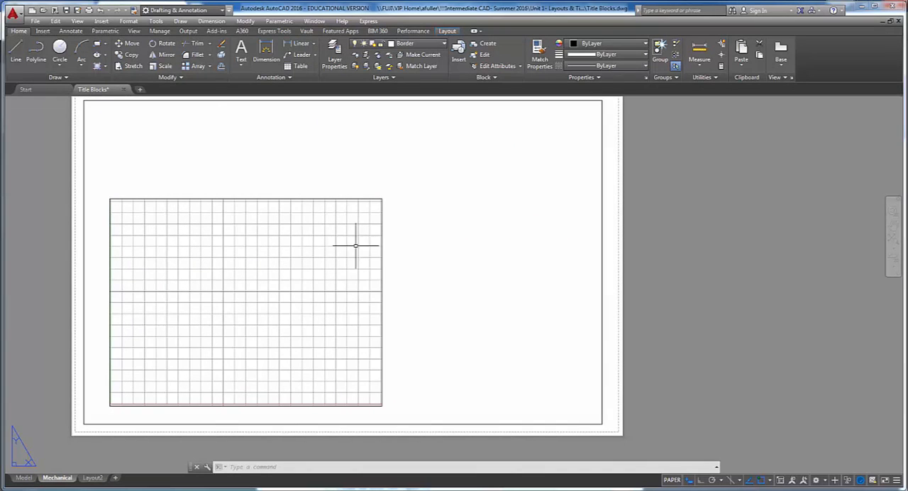
click(16, 51)
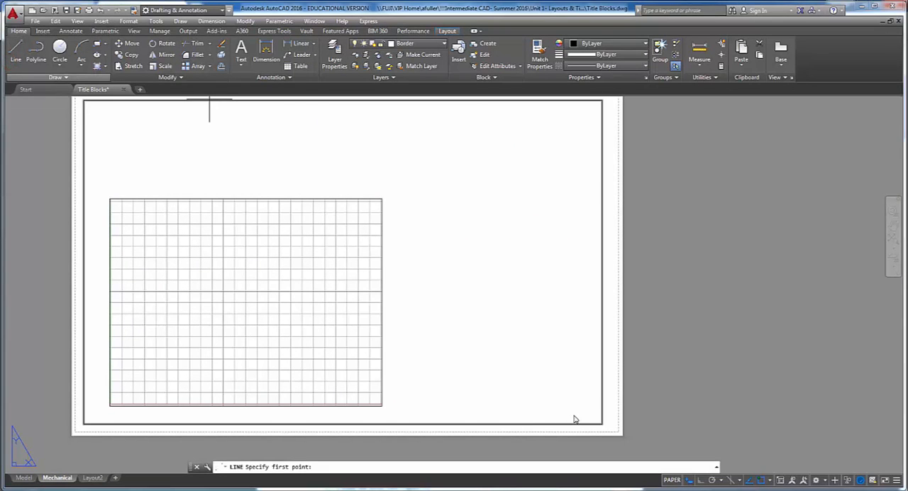
scroll(603, 404, up, 2)
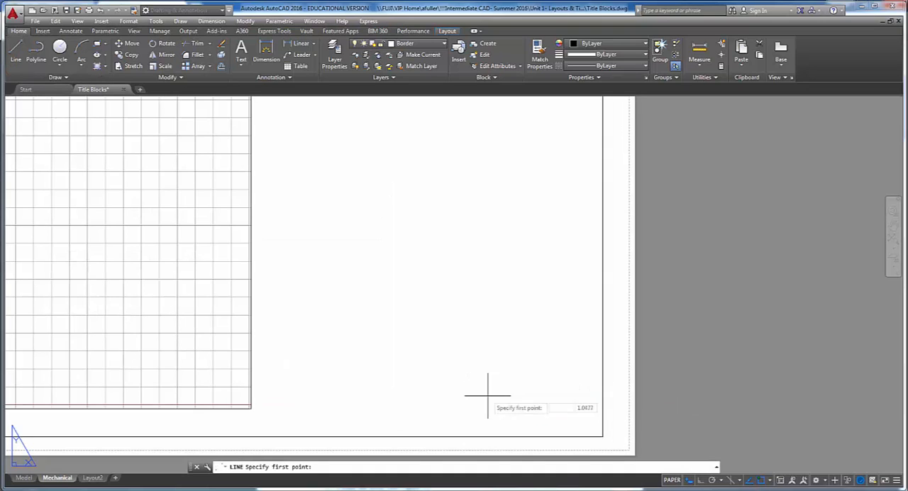
key(Escape)
key(Escape)
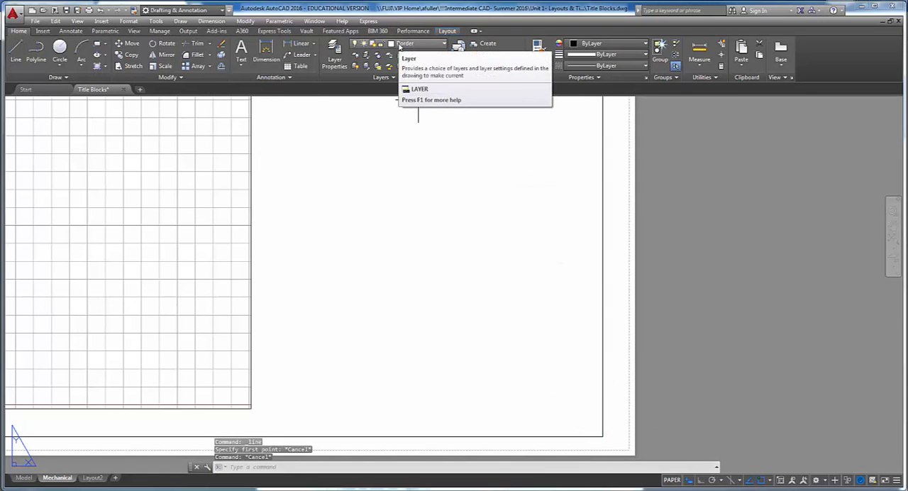
- Make layer 0 current and, with Ortho on, start a line 2 units straight above the border's lower right corner
click(399, 46)
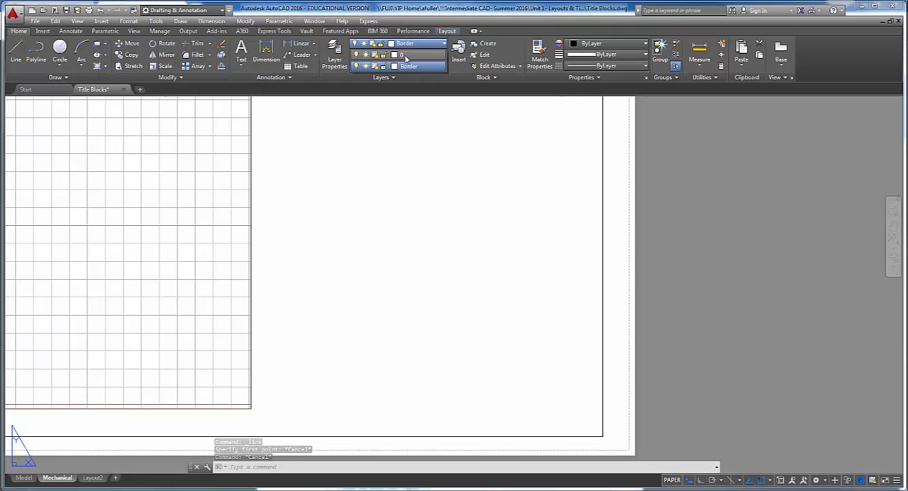
click(411, 58)
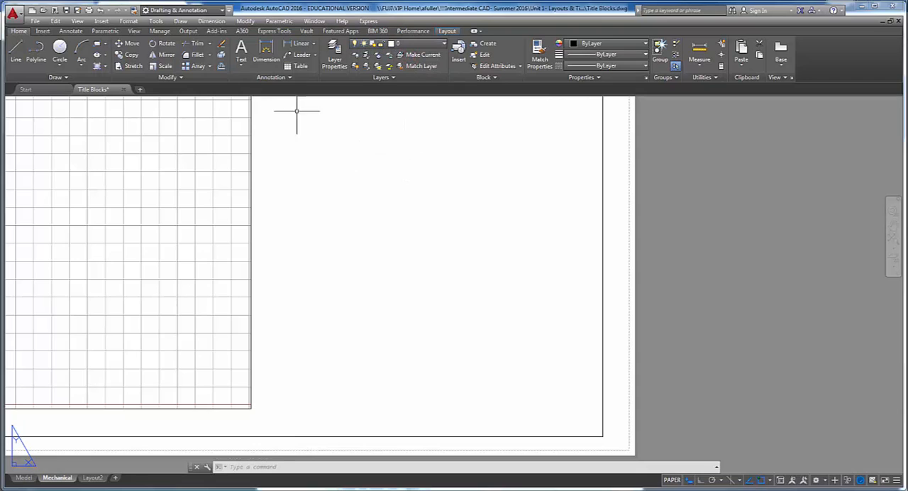
click(14, 51)
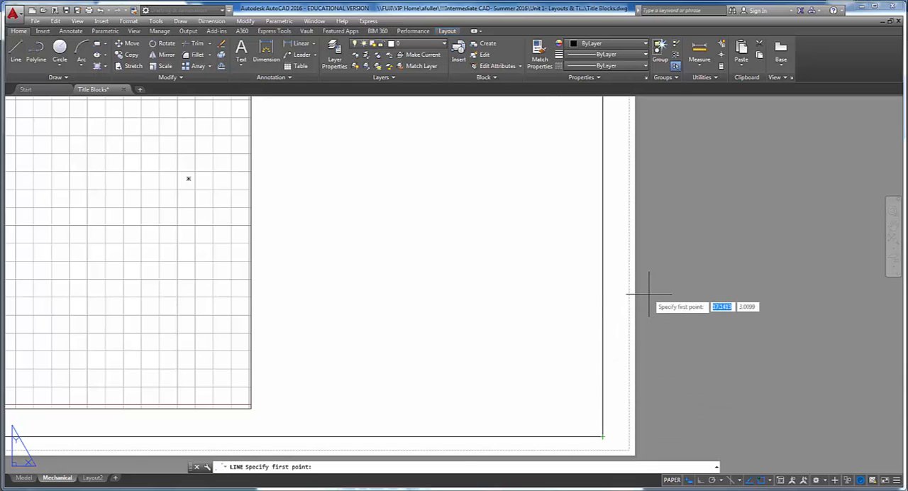
key(F8)
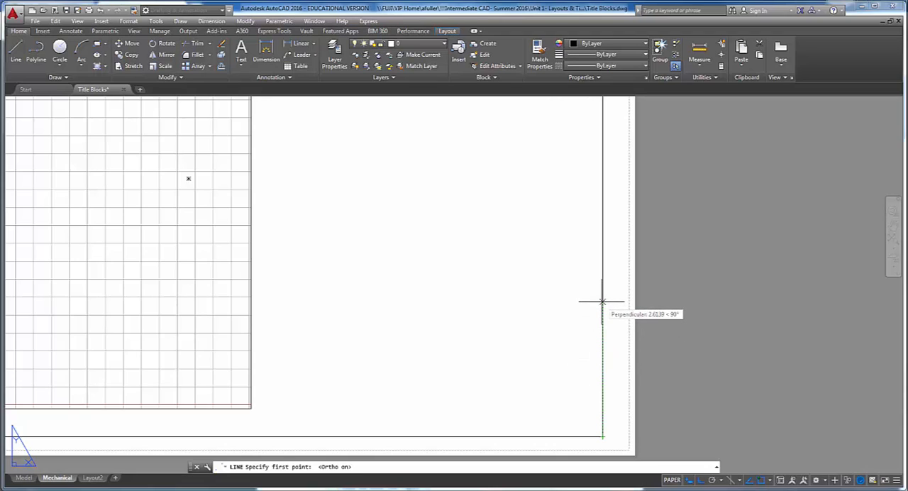
text(2)
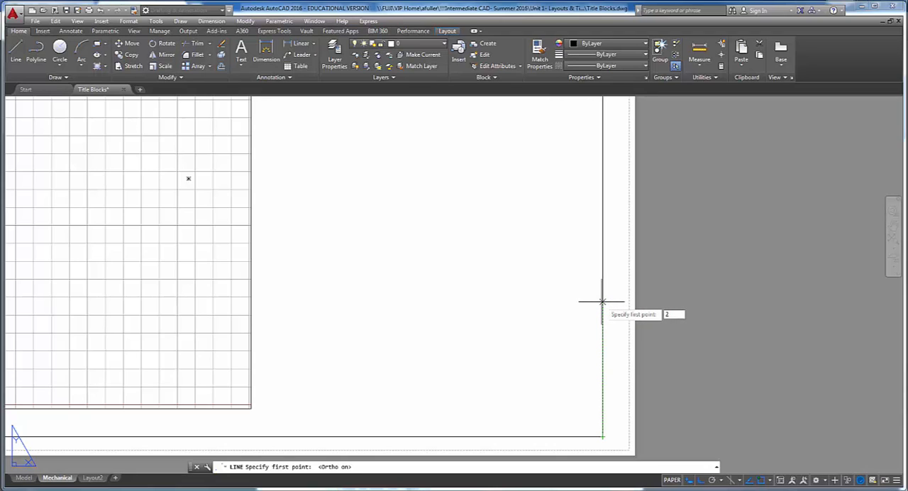
key(Return)
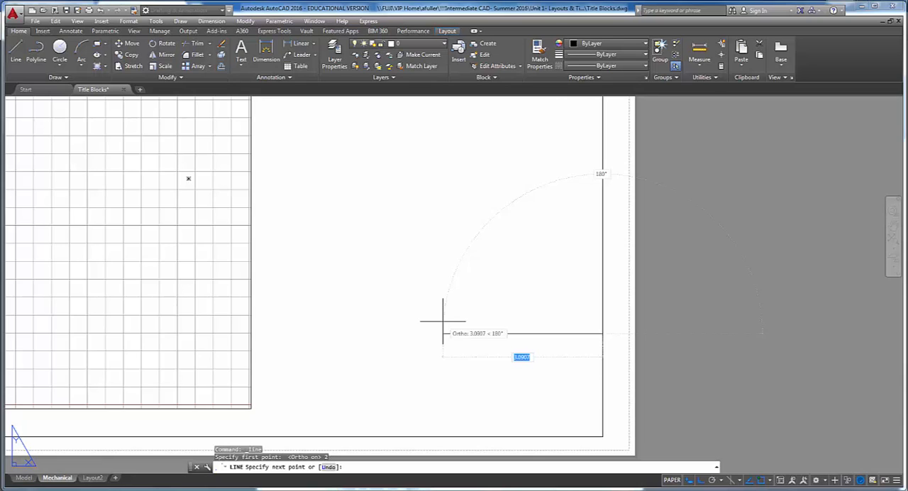
- Following the line instruction in the project PDF, draw the title block's 5-unit top line leftward, and a line down perpendicular to the border's bottom
key(alt+Tab)
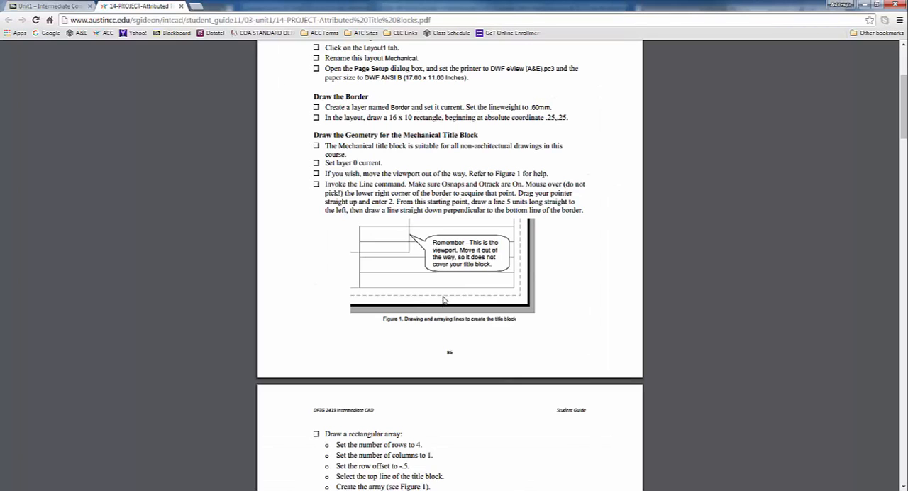
drag(472, 201, 542, 202)
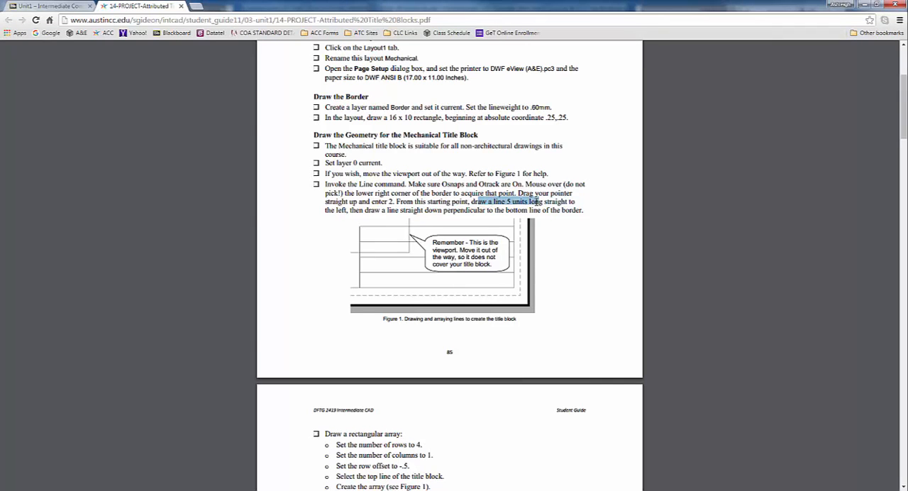
key(alt+Tab)
text(5)
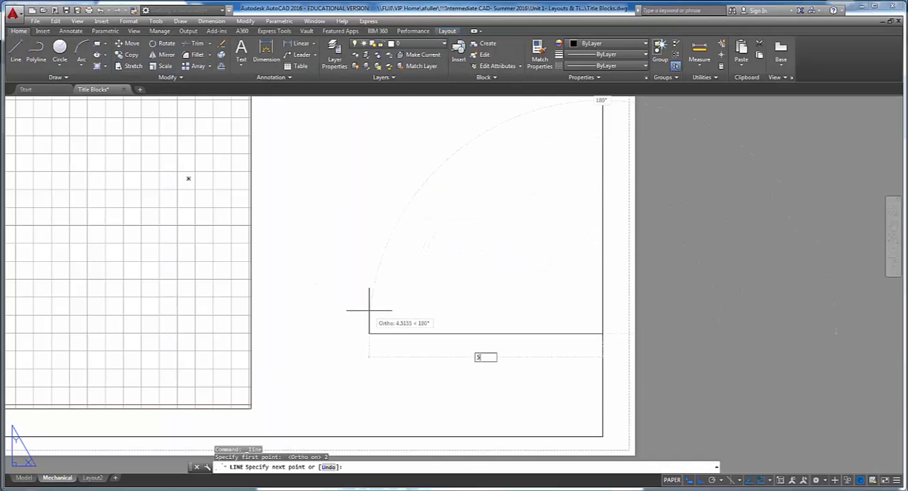
key(Return)
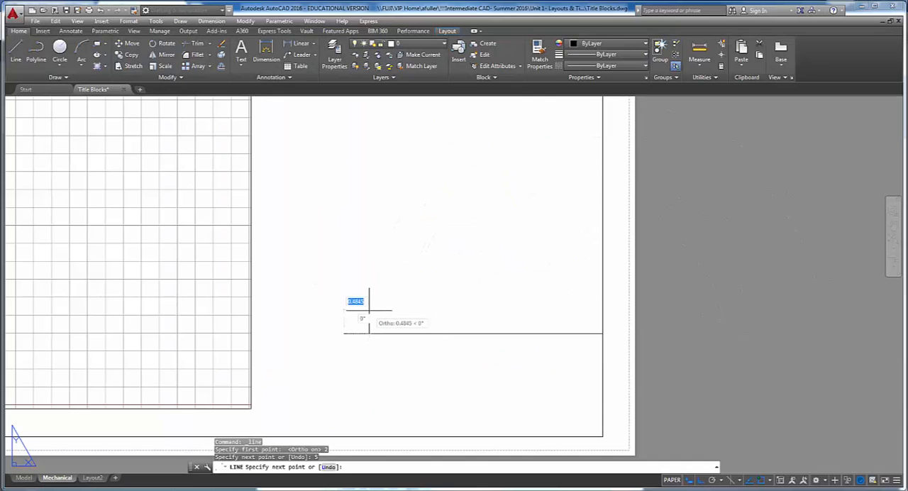
click(344, 437)
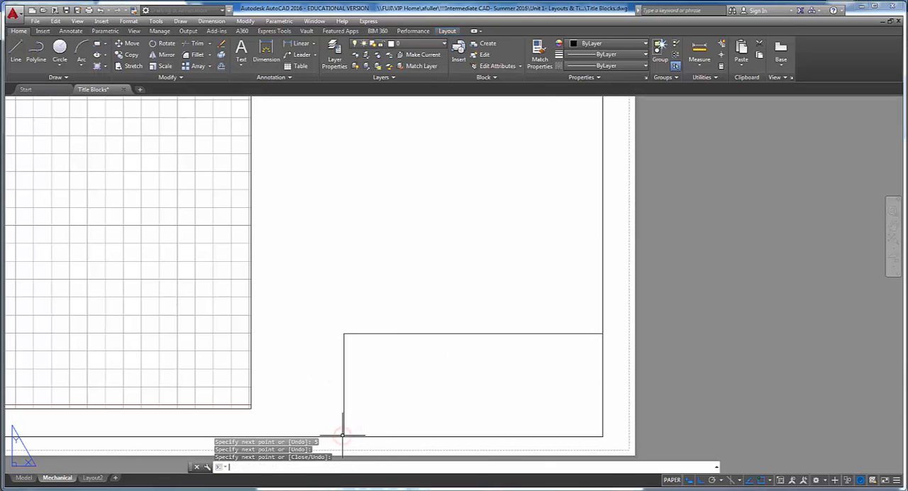
key(Return)
middle_drag(331, 422, 285, 369)
scroll(237, 330, up, 2)
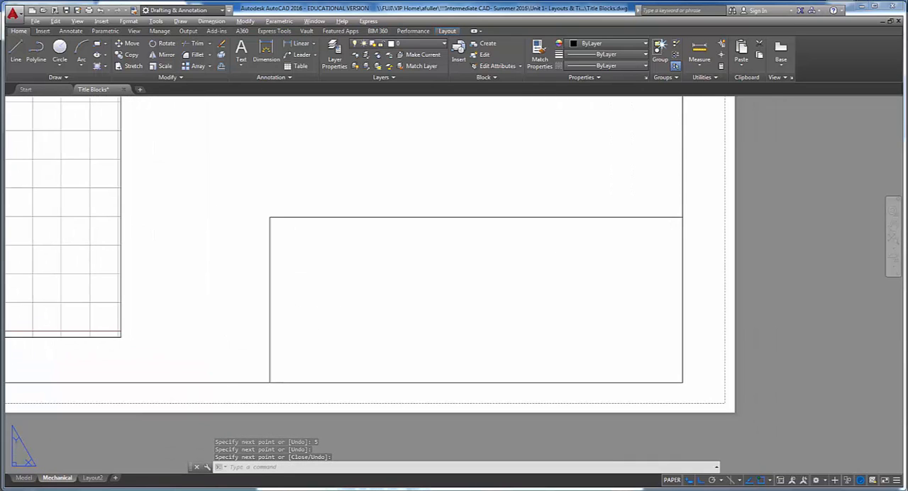
- Switch to the project PDF in the browser, read the rectangular array instructions on rows, columns and row offset, and return to AutoCAD
key(alt+Tab)
scroll(356, 259, down, 3)
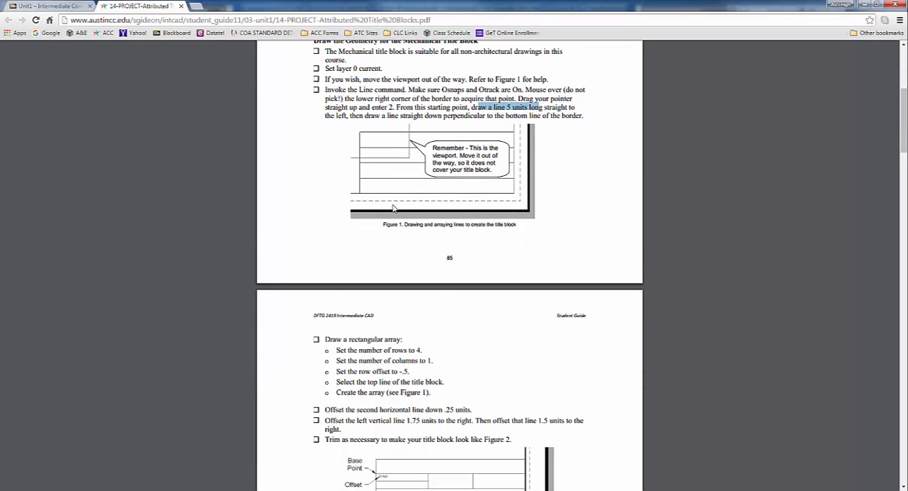
click(329, 126)
scroll(319, 199, down, 5)
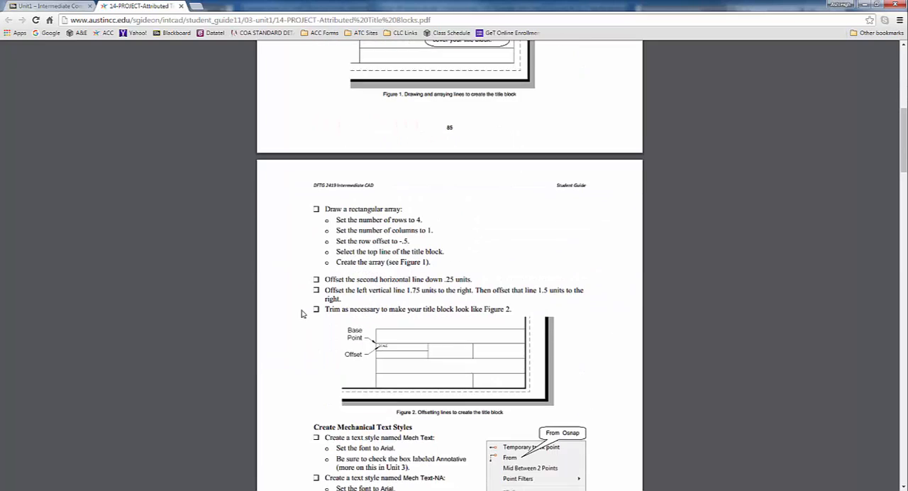
drag(332, 206, 425, 208)
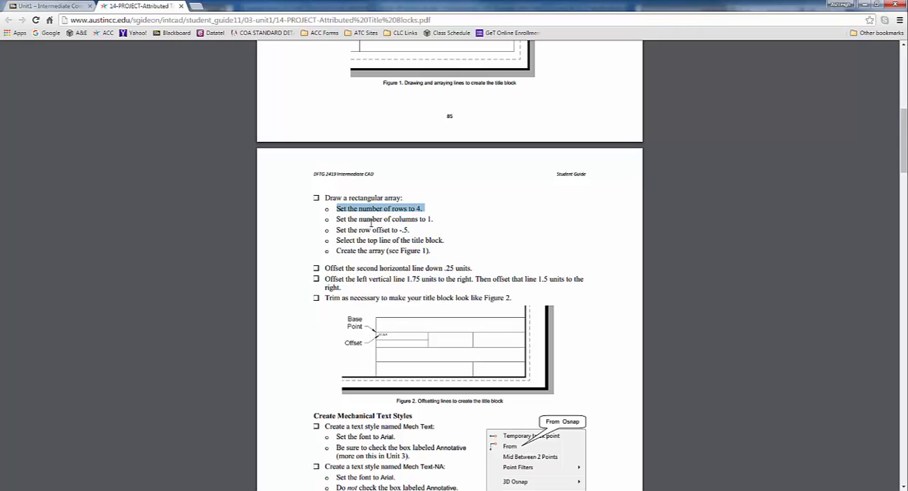
drag(336, 219, 435, 219)
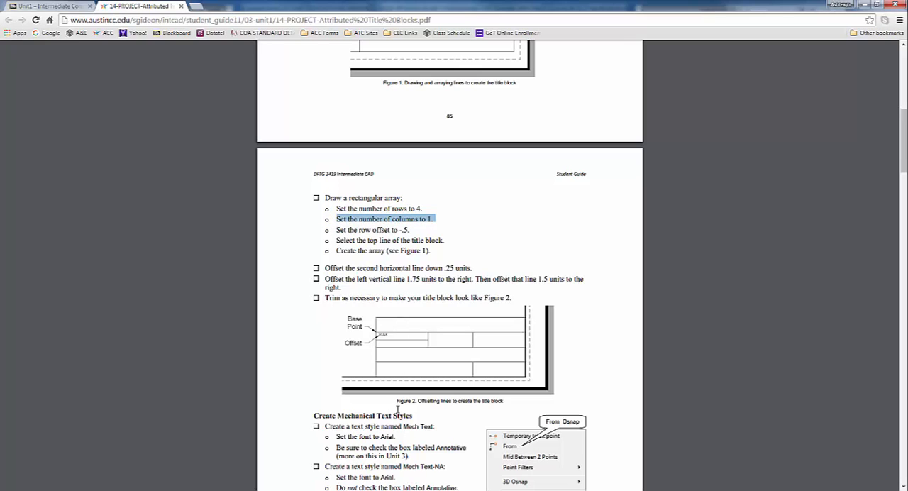
click(411, 231)
drag(336, 231, 330, 231)
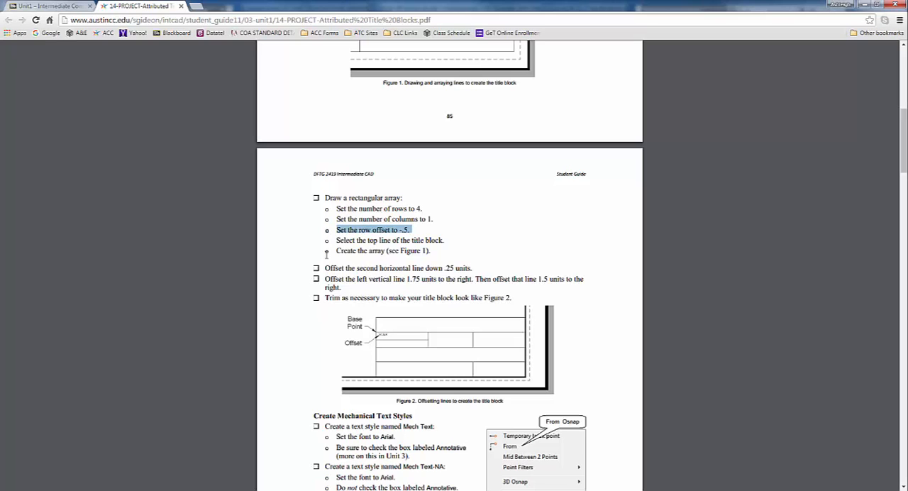
key(alt+Tab)
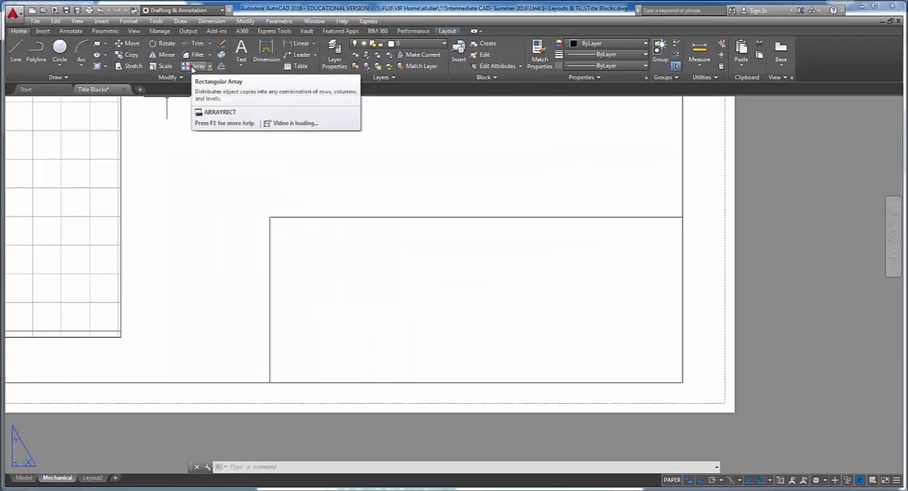
- Create a rectangular array of the title block's top line with 1 column and 4 rows spaced -0.5
click(189, 66)
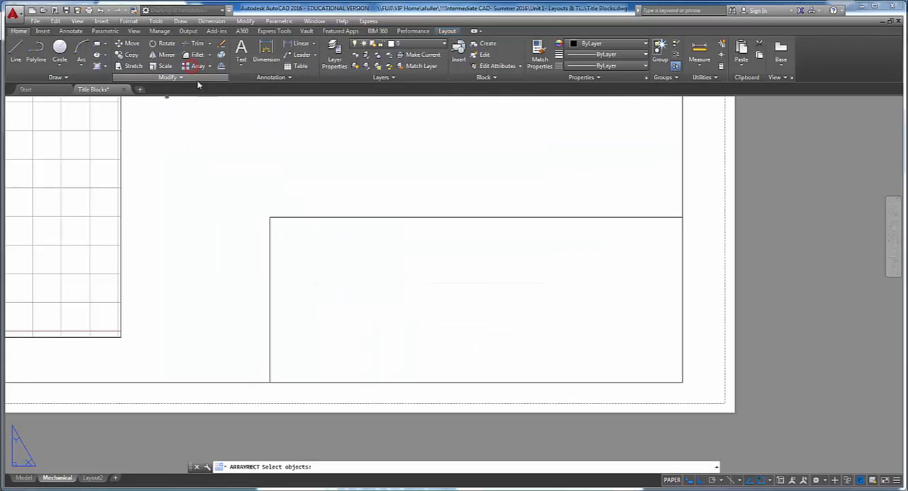
click(320, 216)
key(Return)
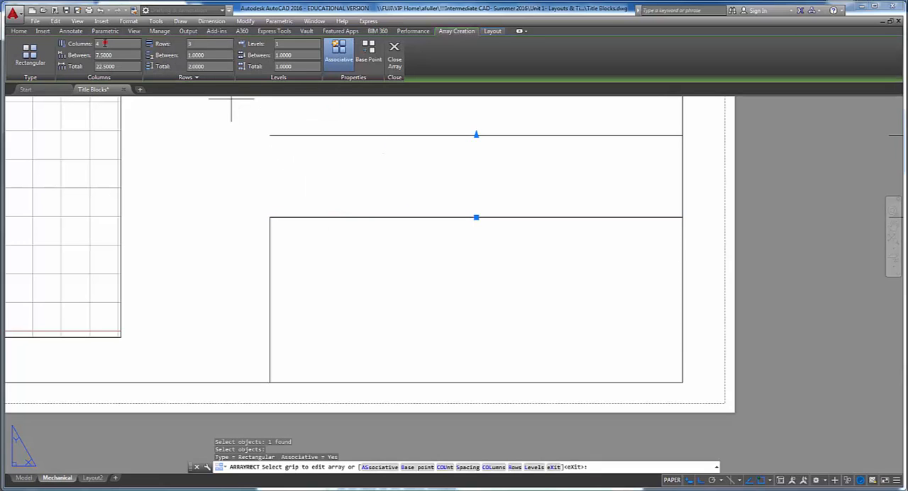
drag(106, 44, 83, 45)
drag(201, 44, 180, 46)
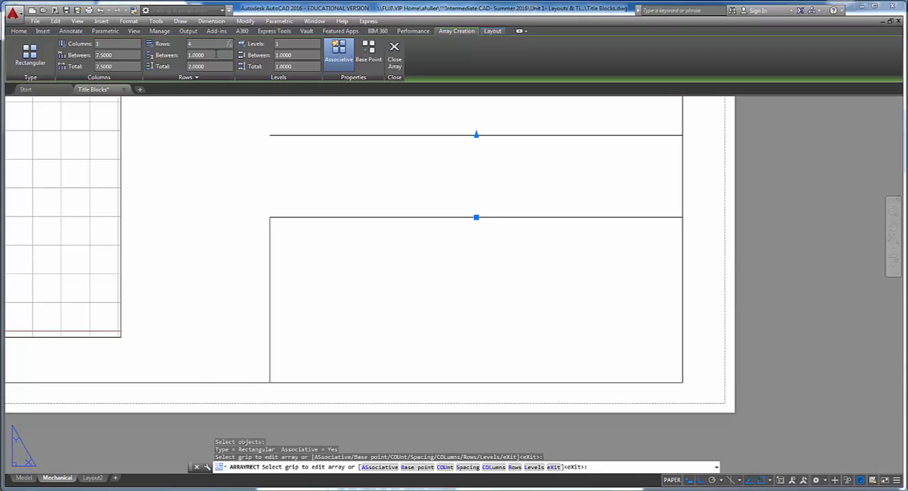
click(215, 56)
drag(215, 56, 172, 56)
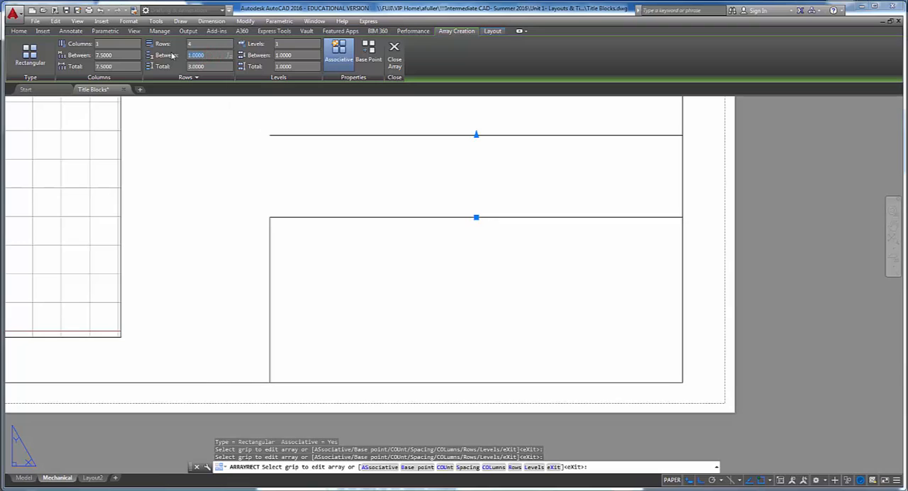
text(-.5)
key(Return)
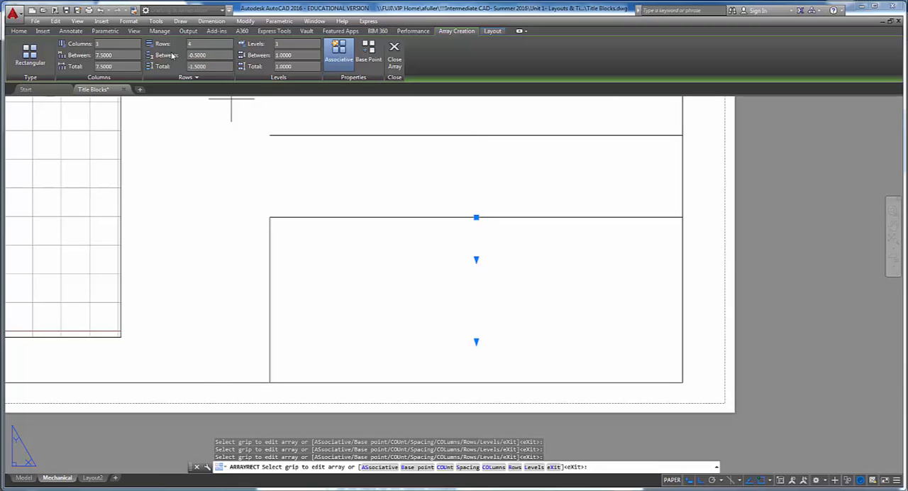
click(395, 57)
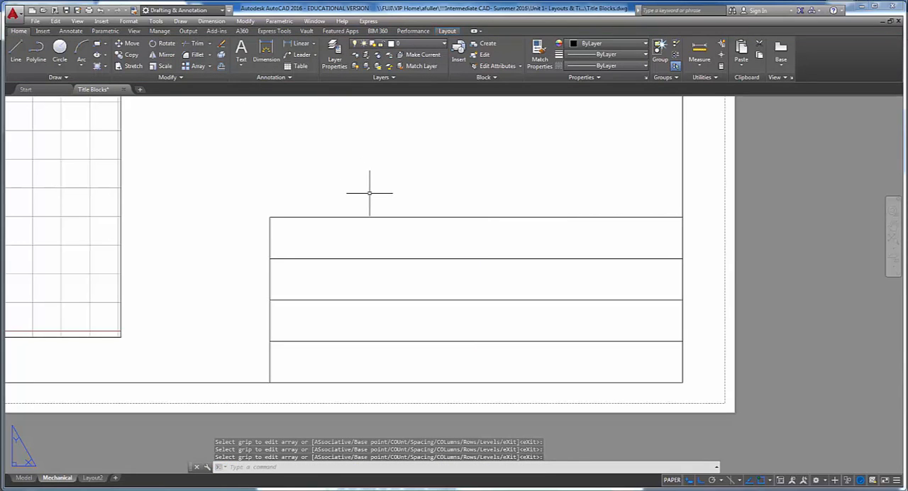
- Switch to the project PDF, read the instruction on offsetting the second horizontal line, and return to AutoCAD
key(alt+Tab)
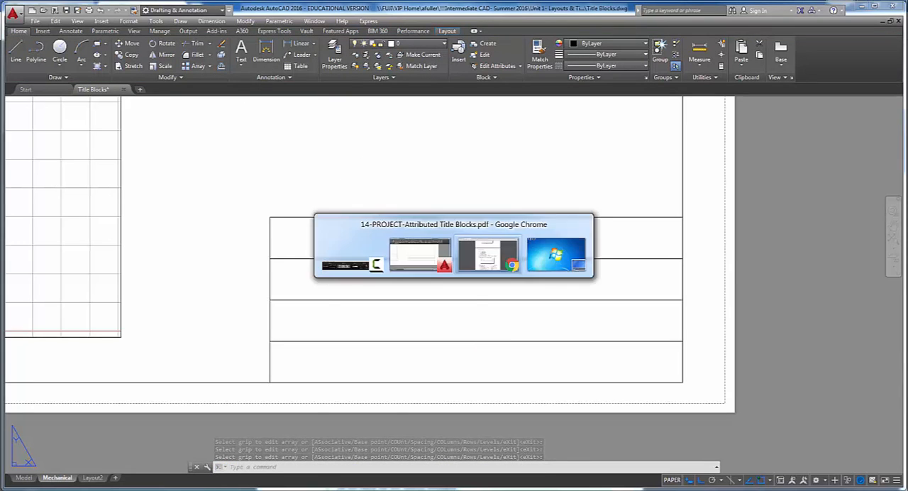
drag(341, 240, 434, 251)
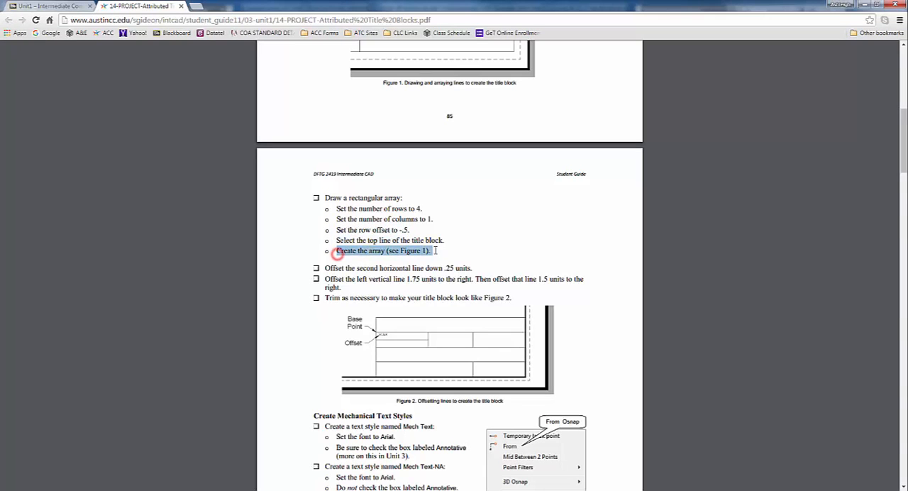
click(394, 258)
scroll(349, 236, down, 1)
drag(321, 220, 474, 219)
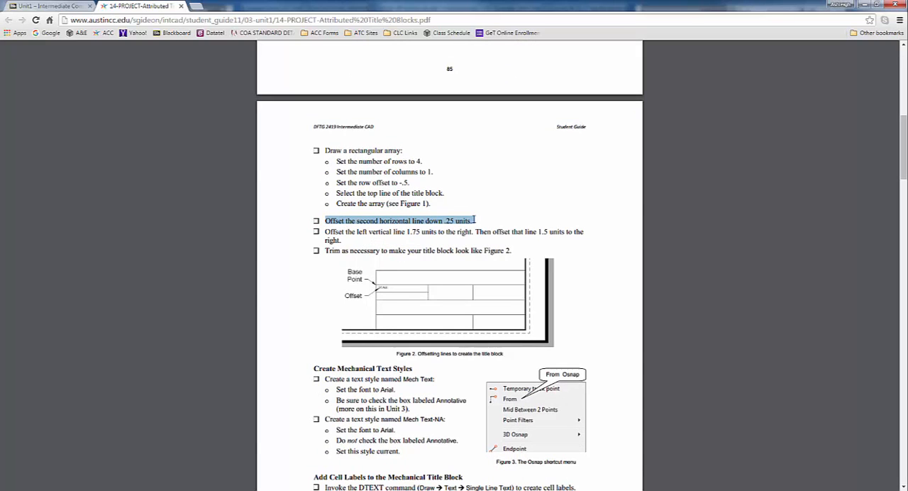
key(alt+Tab)
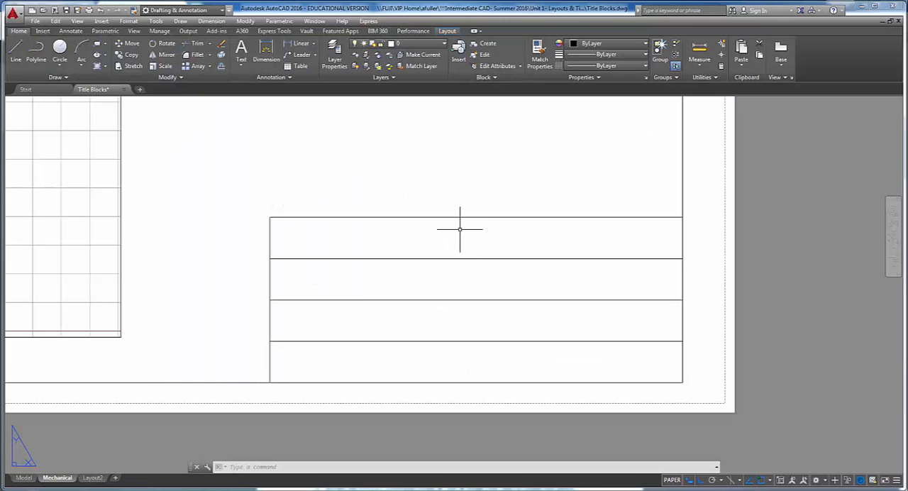
- Explode the title block's line array into separate lines, check the second line by selecting it, and clear the selection
click(435, 258)
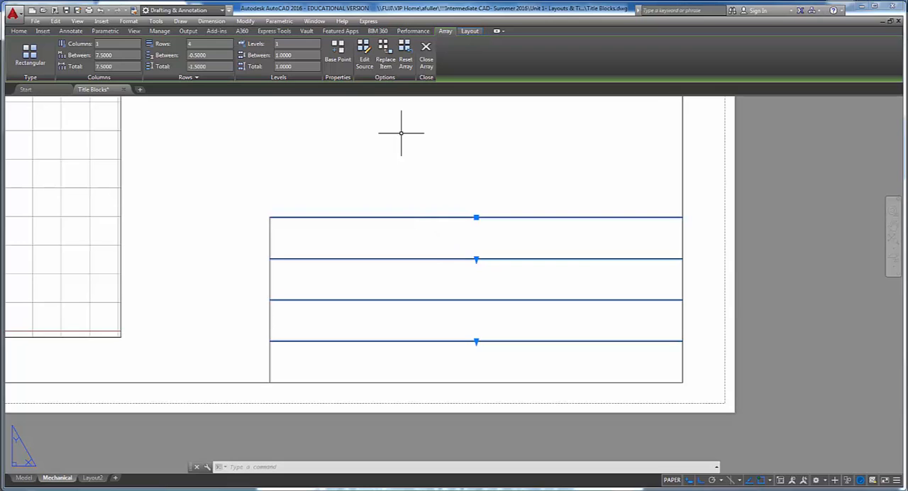
text(x)
key(Return)
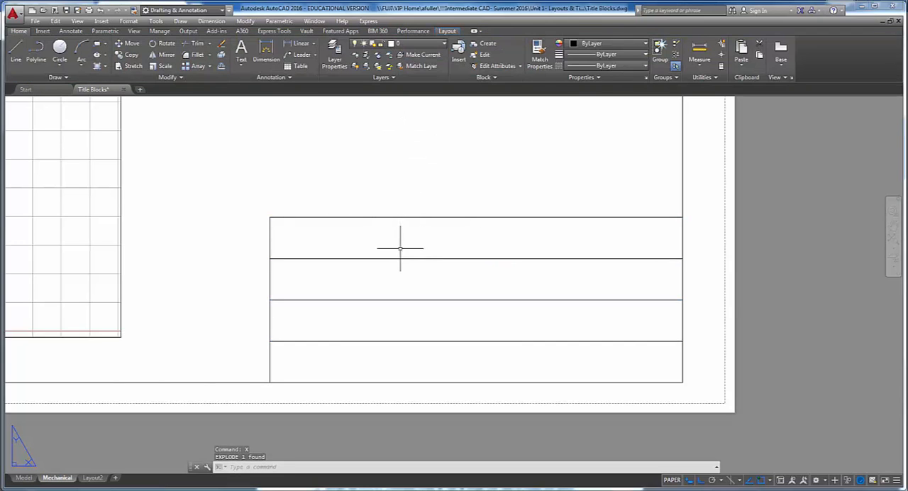
click(401, 258)
click(390, 293)
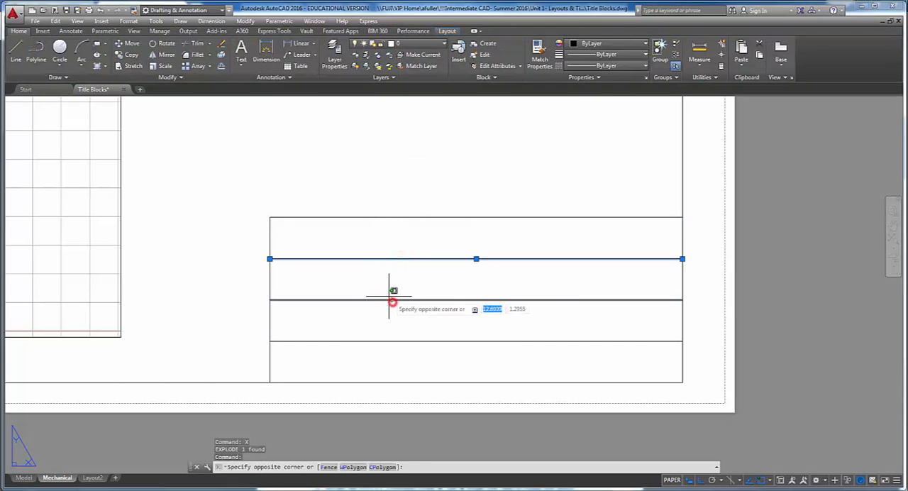
key(Escape)
- Recheck the offset instruction in the project PDF and offset the title block's second horizontal line down by .25 units
key(alt+Tab)
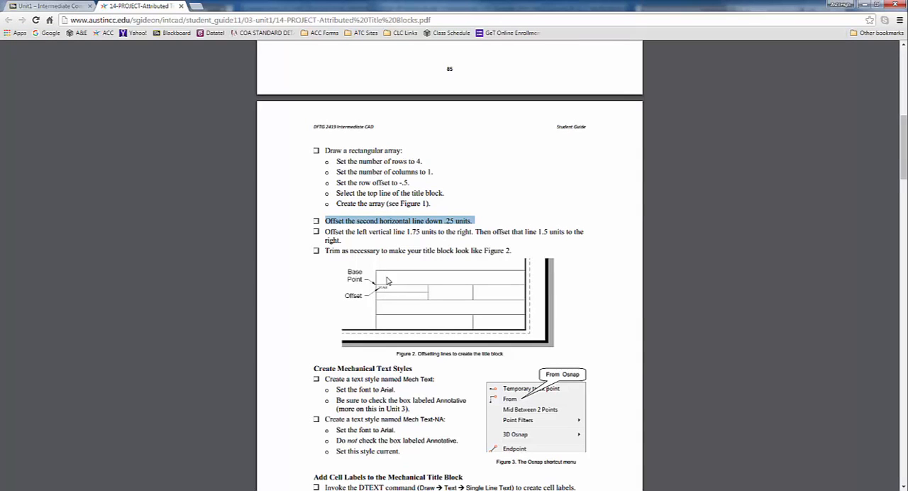
click(361, 235)
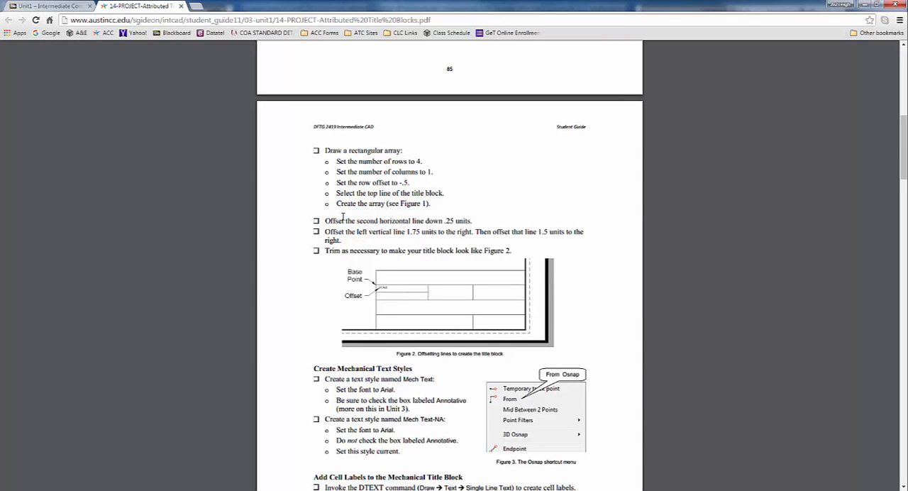
drag(344, 218, 480, 221)
key(alt+Tab)
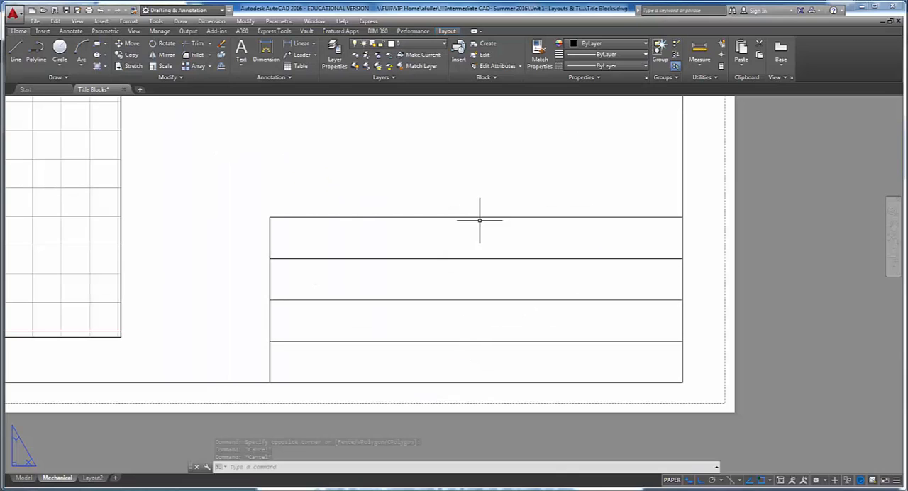
key(Escape)
key(Escape)
key(Escape)
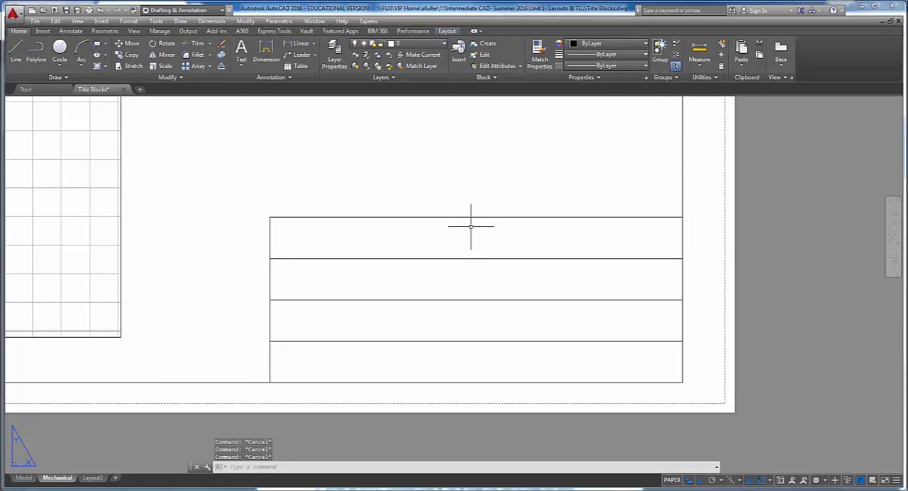
click(221, 66)
text(.25)
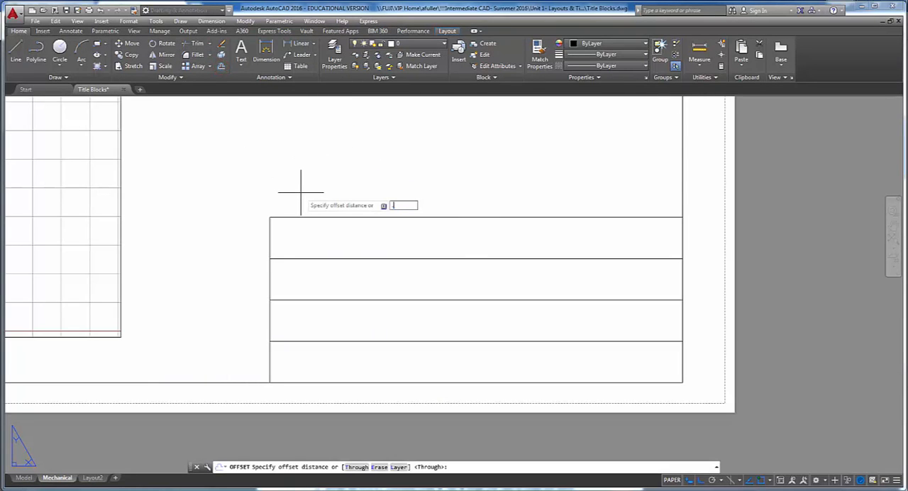
key(Return)
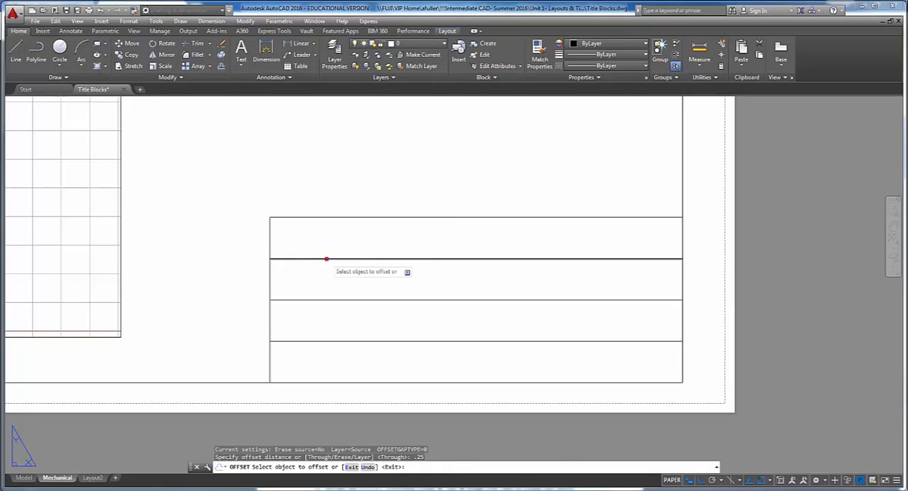
click(325, 259)
click(332, 281)
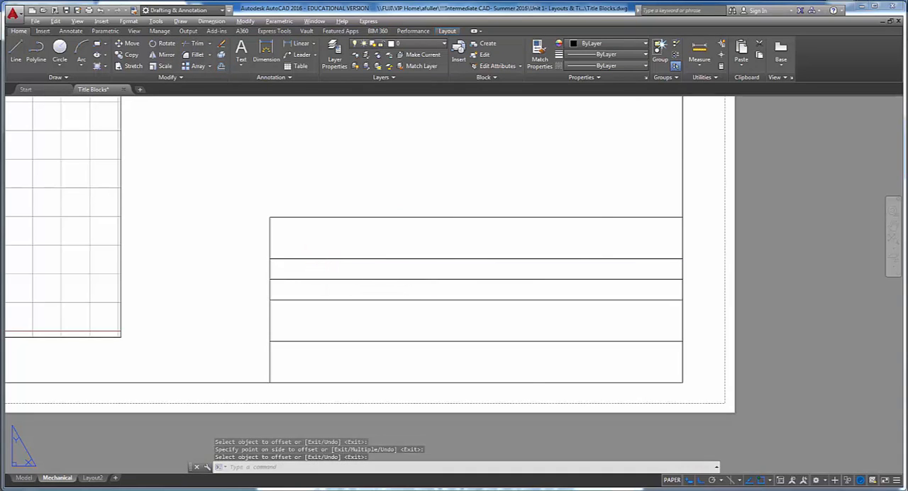
- Switch to the project PDF, read the instruction on offsetting the left vertical line, and return to AutoCAD
key(alt+Tab)
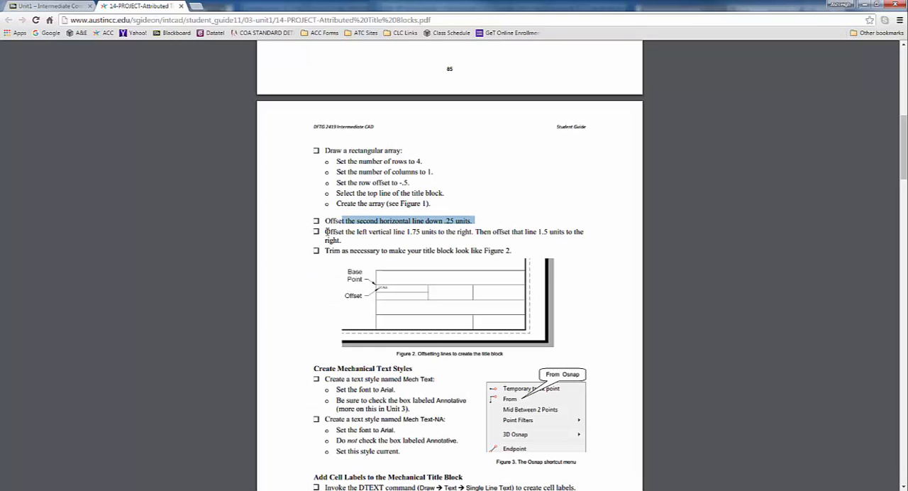
drag(325, 232, 521, 234)
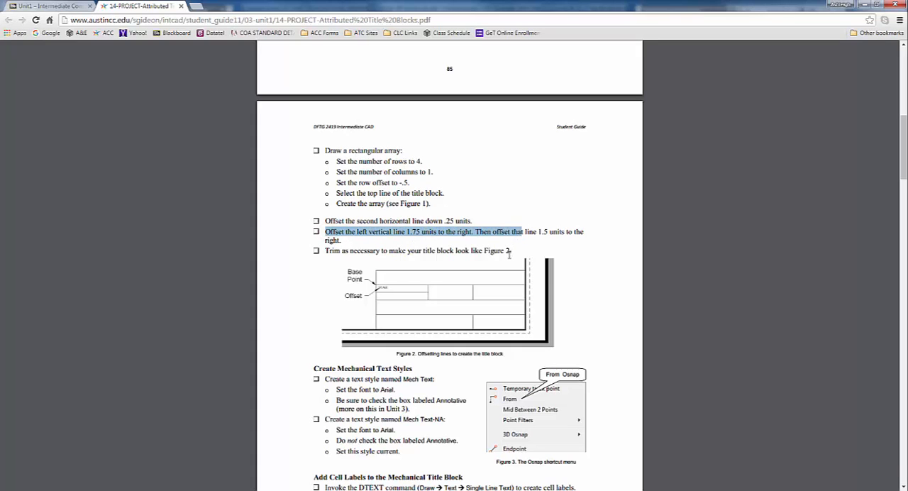
key(alt+Tab)
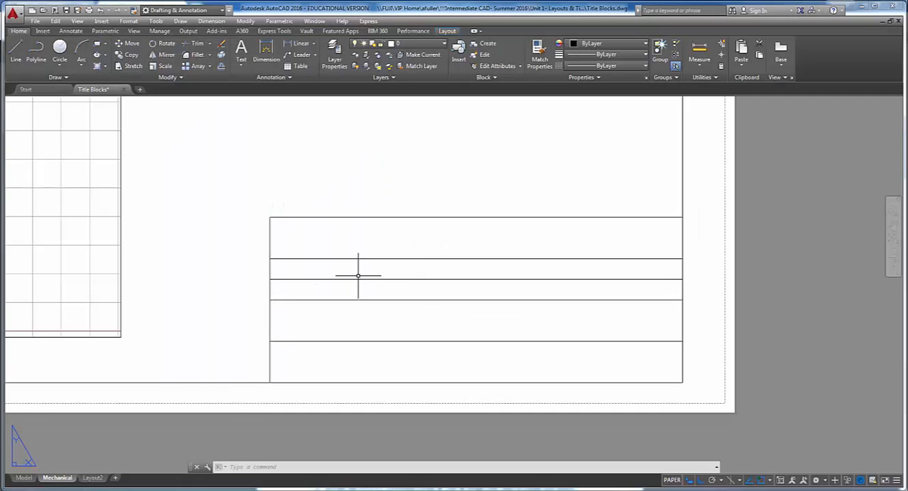
- Offset the title block's left vertical line 1.75 units to the right
click(221, 65)
text(1.75)
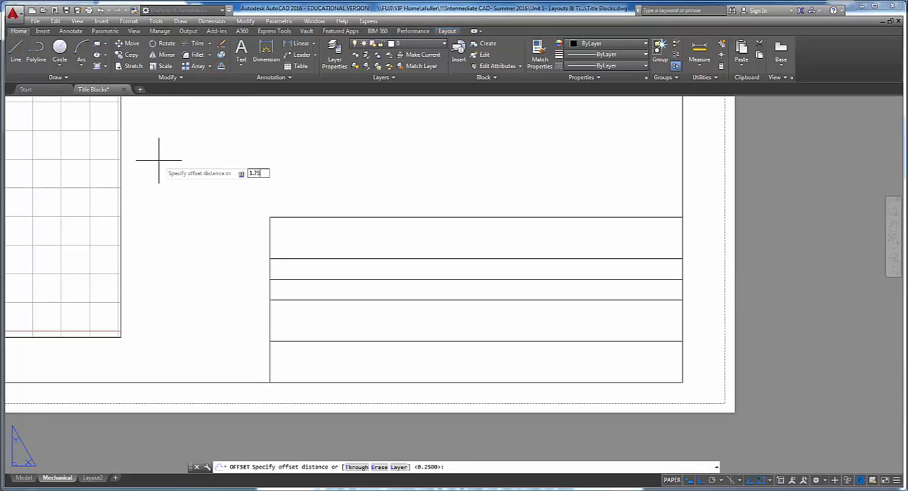
key(Return)
click(270, 241)
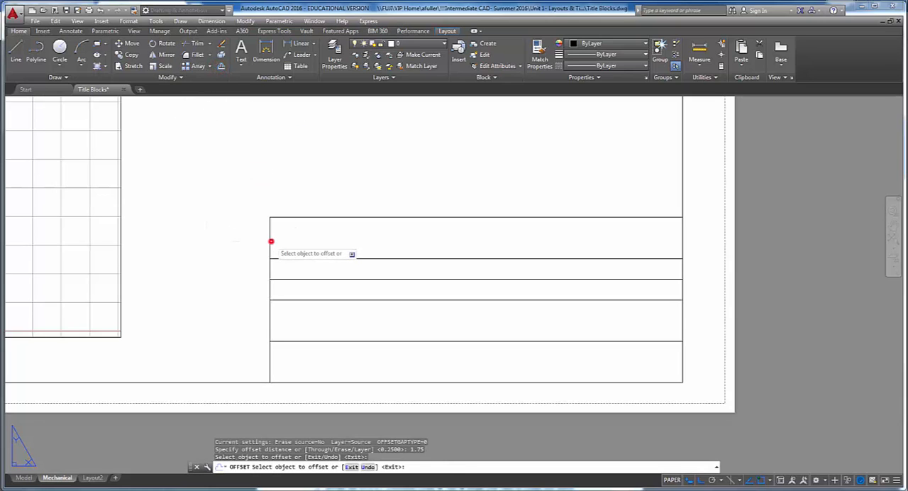
click(380, 237)
key(Return)
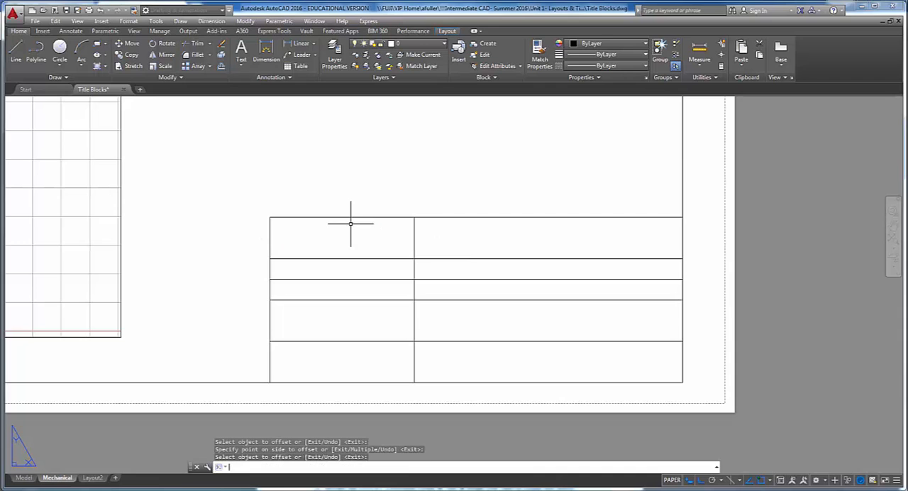
- Switch to the project PDF, read the instruction on offsetting the new vertical line, and return to AutoCAD
key(alt+Tab)
key(alt+Tab)
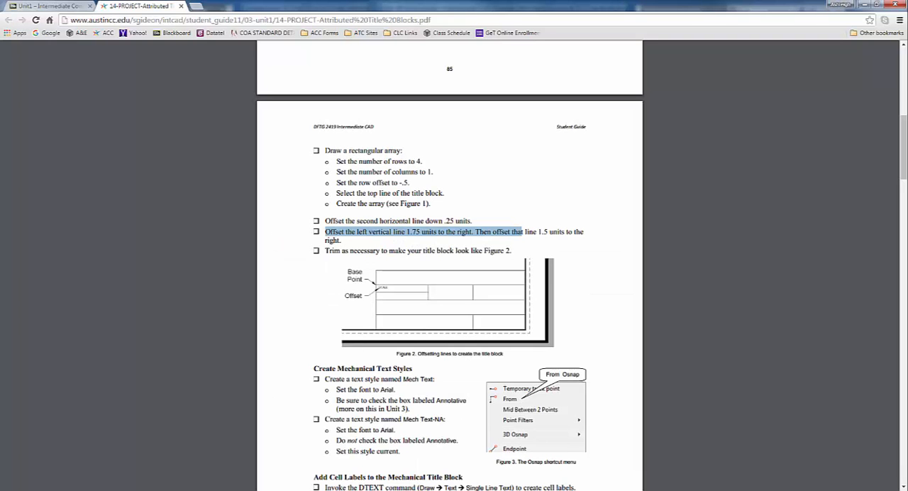
drag(527, 233, 576, 233)
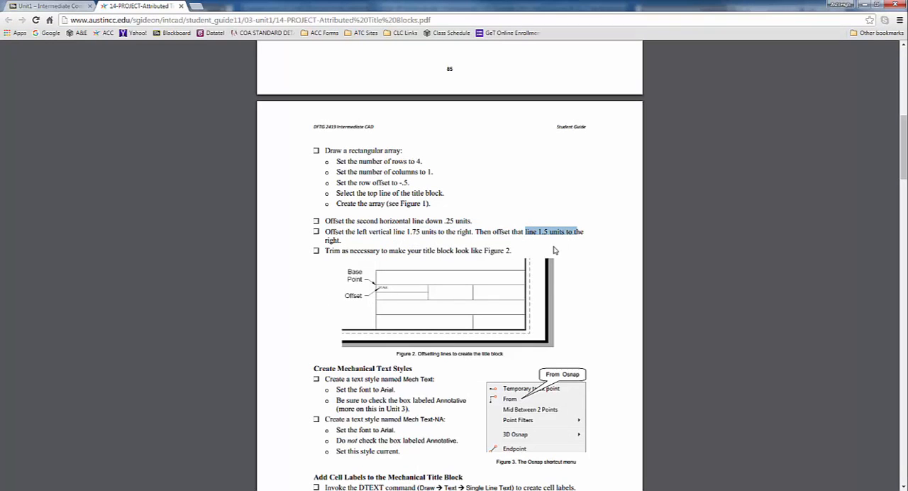
key(alt+Tab)
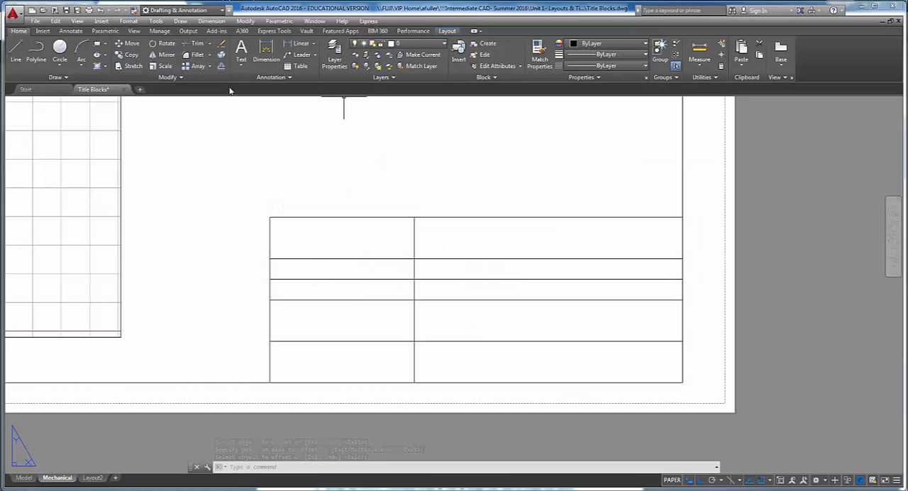
- Offset the title block's inner vertical line 1.5 units to the right
click(221, 66)
text(1.5)
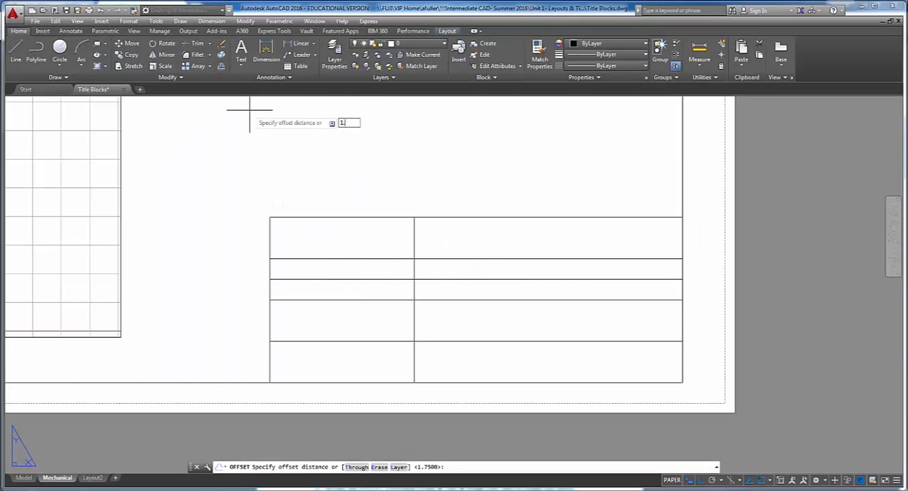
key(Return)
click(417, 241)
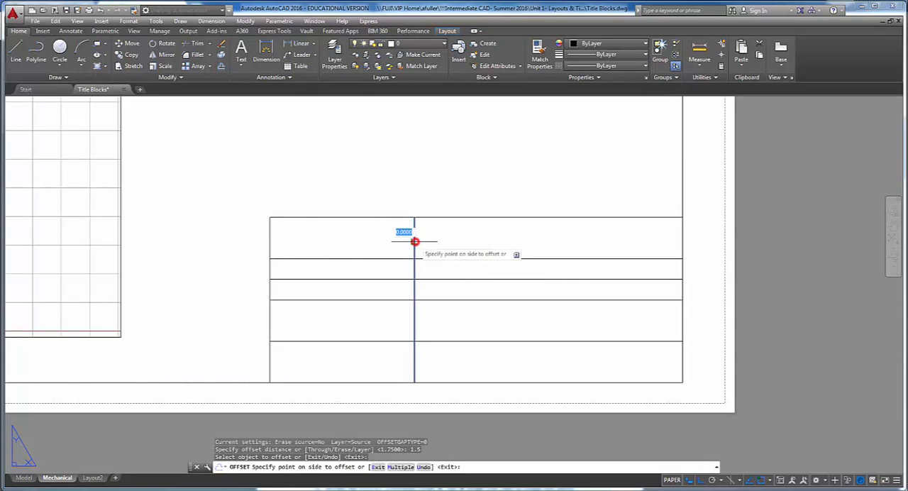
click(479, 241)
key(Return)
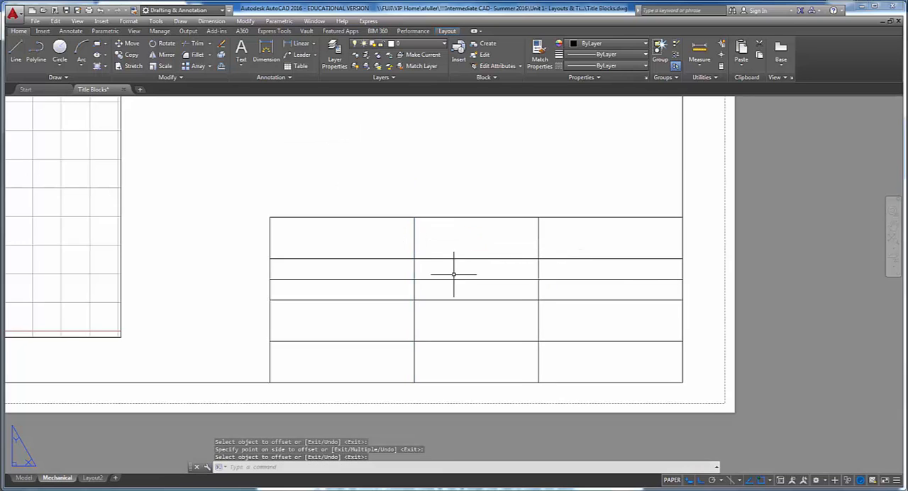
- Switch to the project PDF, examine the trimmed title block layout in Figure 2, and return to AutoCAD
key(alt+Tab)
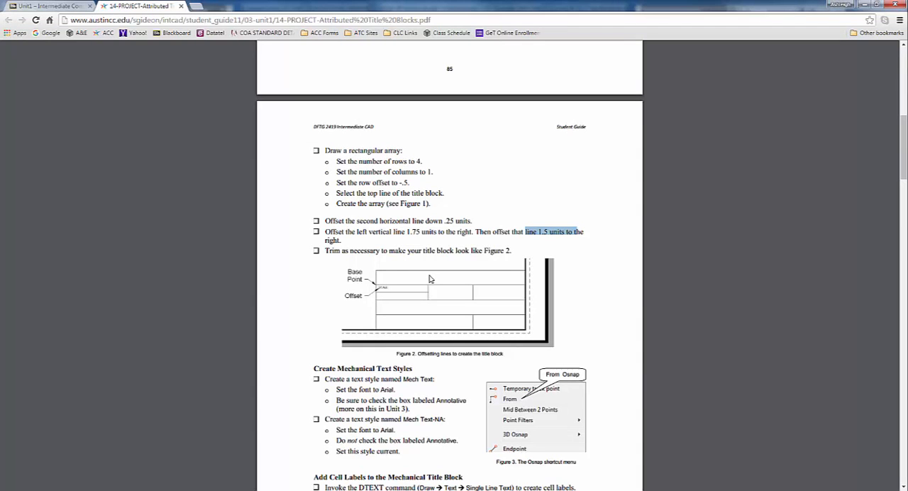
scroll(429, 320, up, 1)
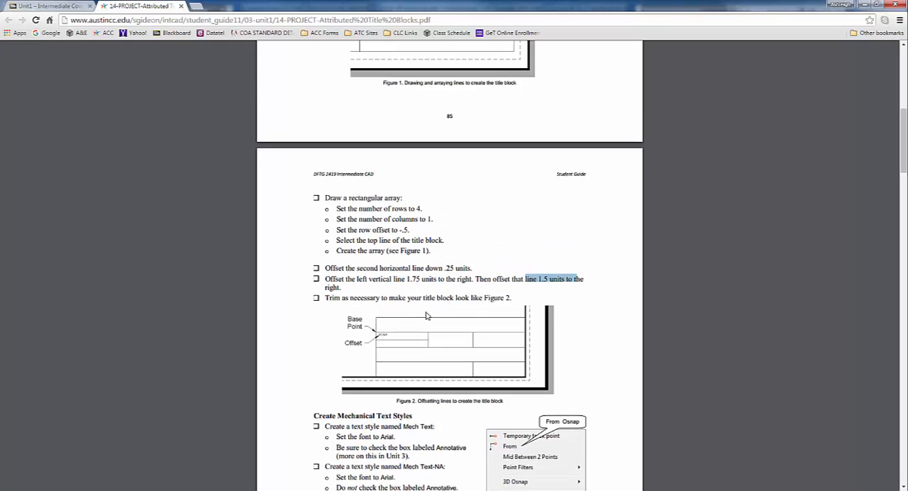
scroll(427, 269, down, 2)
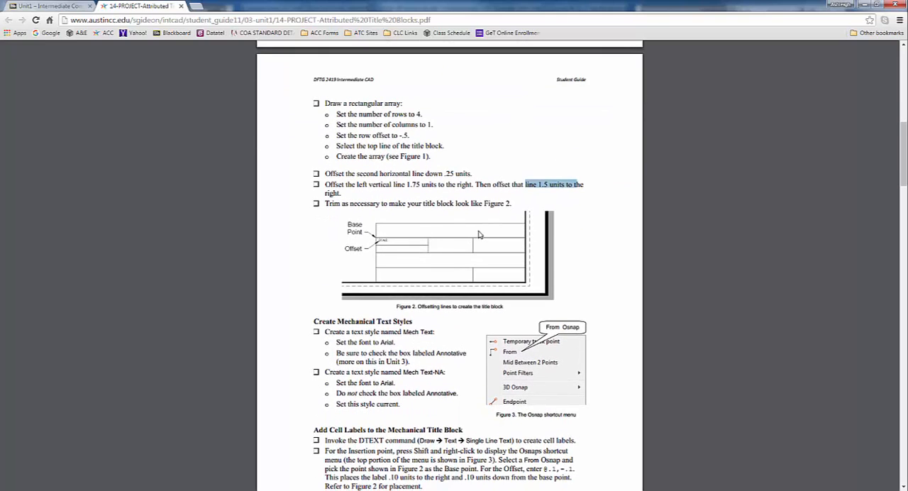
key(alt+Tab)
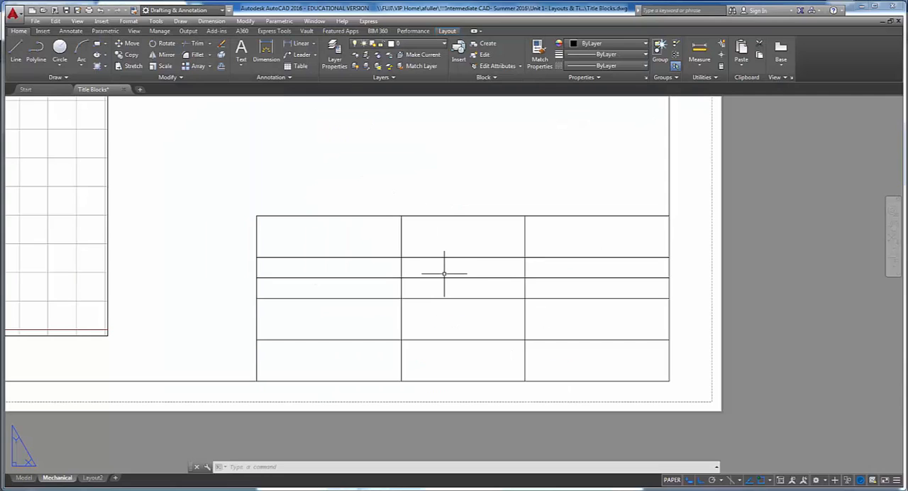
- Trim both inner vertical lines out of the title block's first and third rows, and the .25-unit offset line out of the second row's middle cell
text(tr)
key(Return)
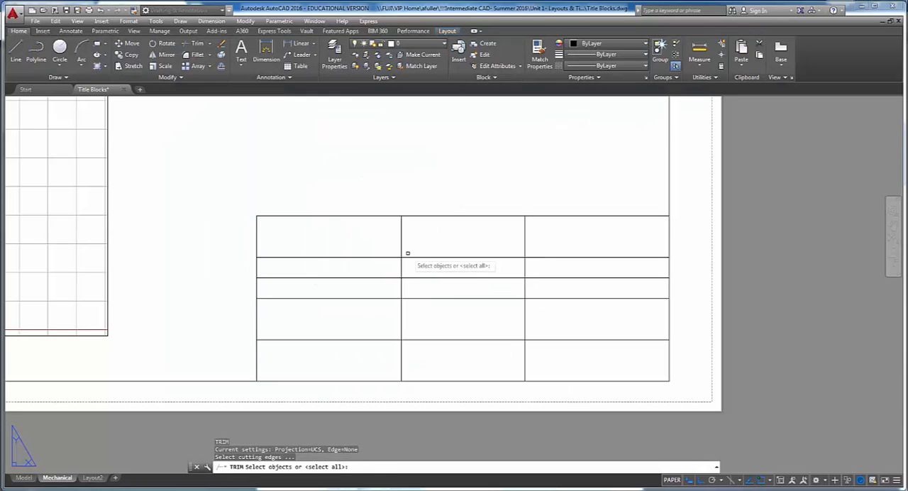
key(Return)
click(401, 242)
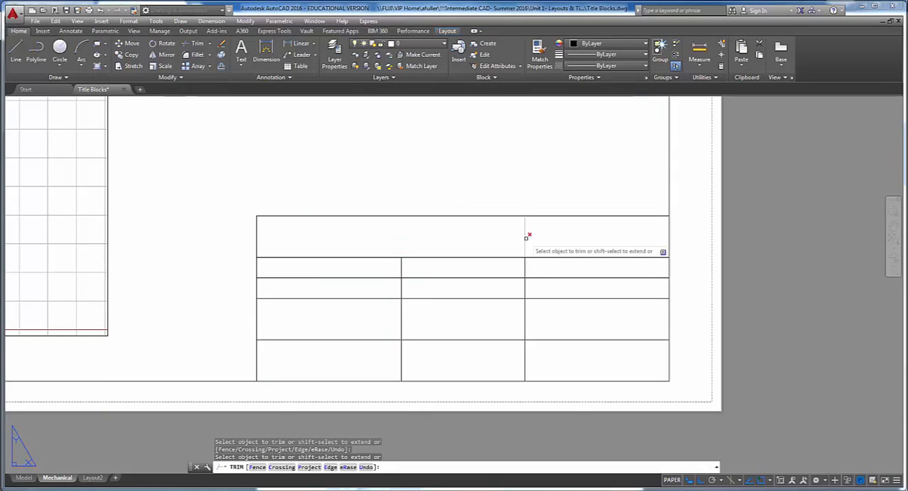
click(526, 237)
click(516, 277)
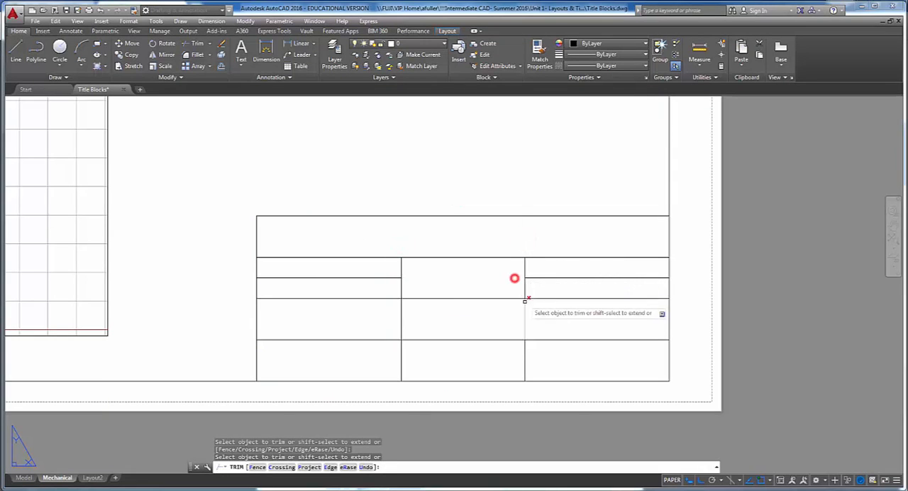
click(525, 317)
click(402, 321)
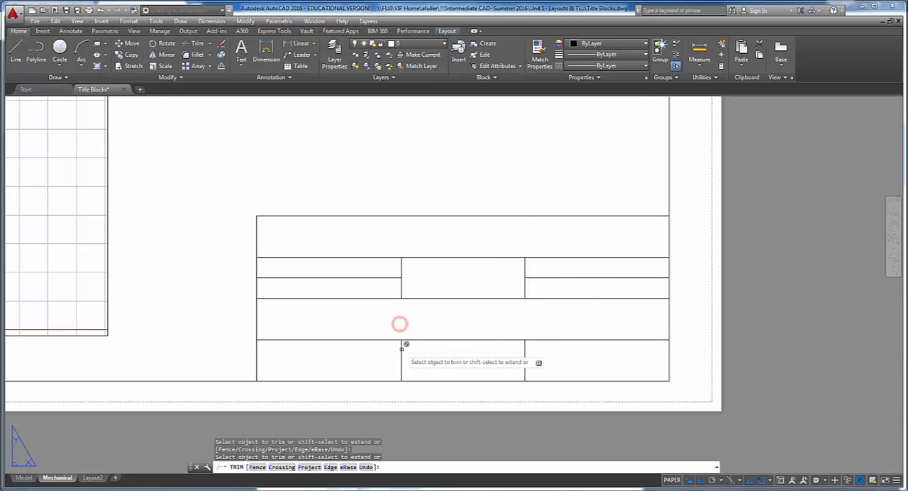
key(Return)
- Erase the first inner vertical segment in the bottom row and the short horizontal line in the second row's right cell, checking against Figure 2
click(401, 352)
key(Delete)
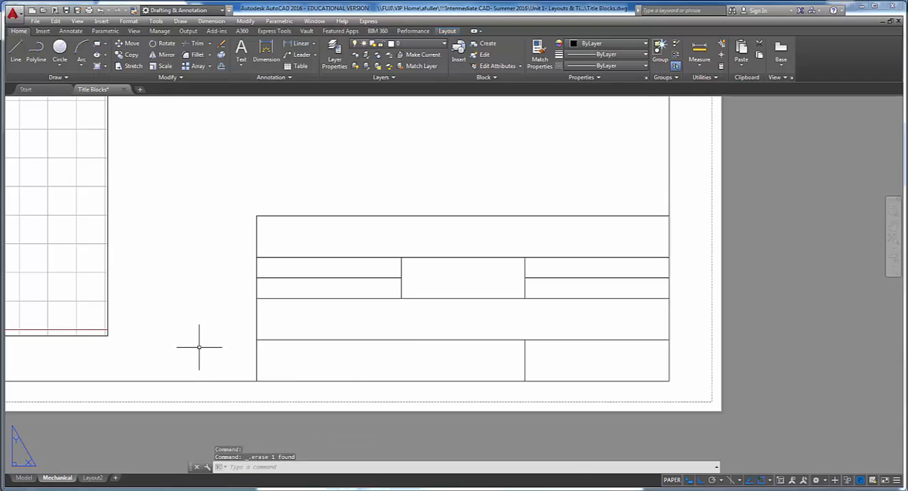
key(alt+Tab)
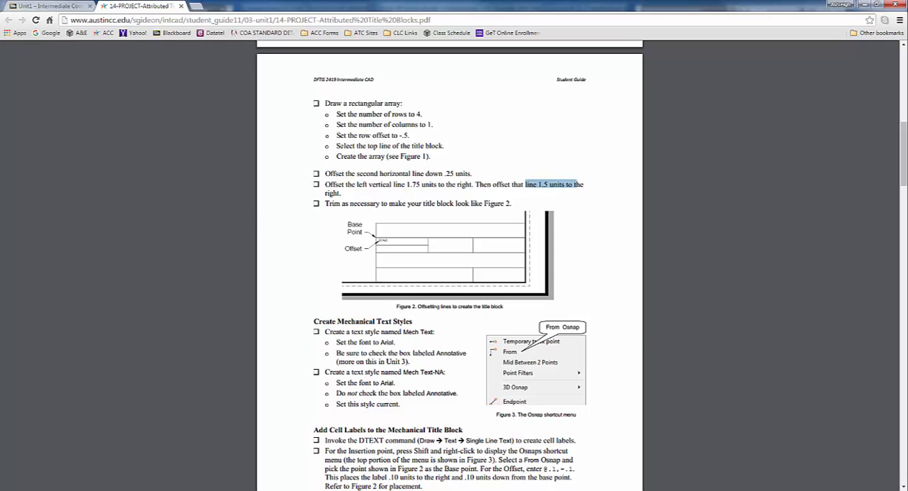
key(alt+Tab)
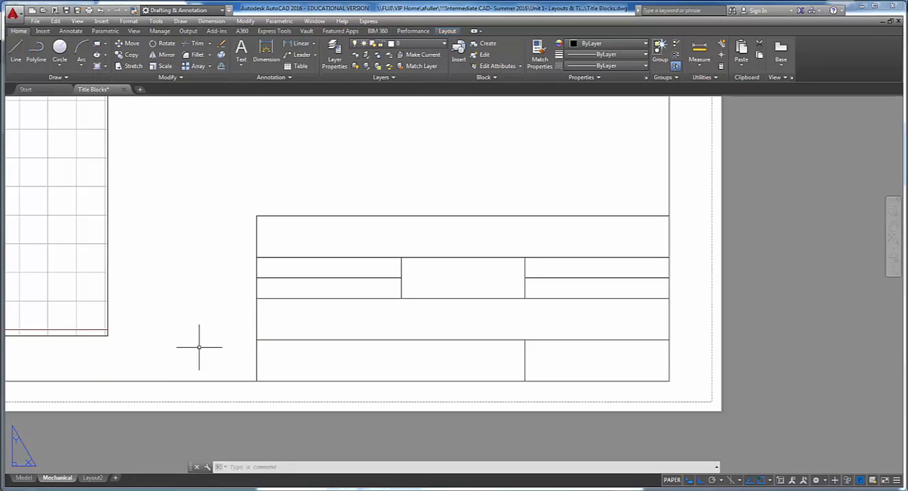
click(558, 277)
key(alt+Tab)
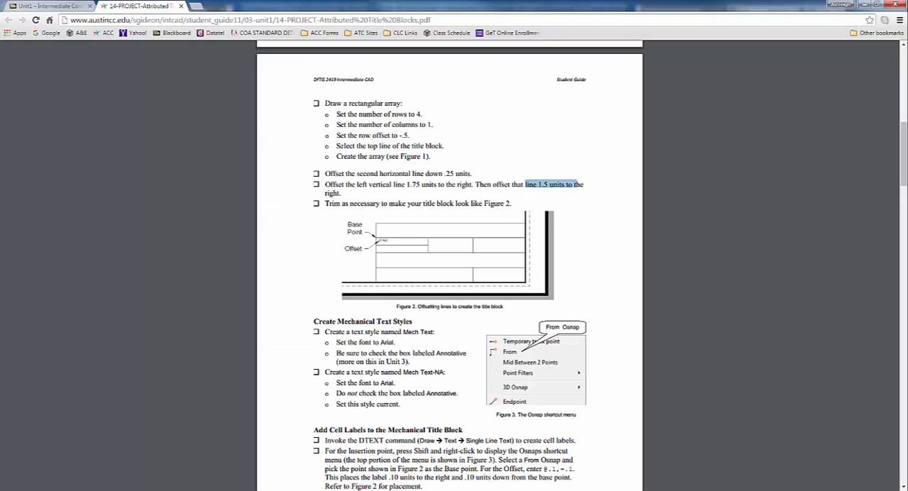
key(alt+Tab)
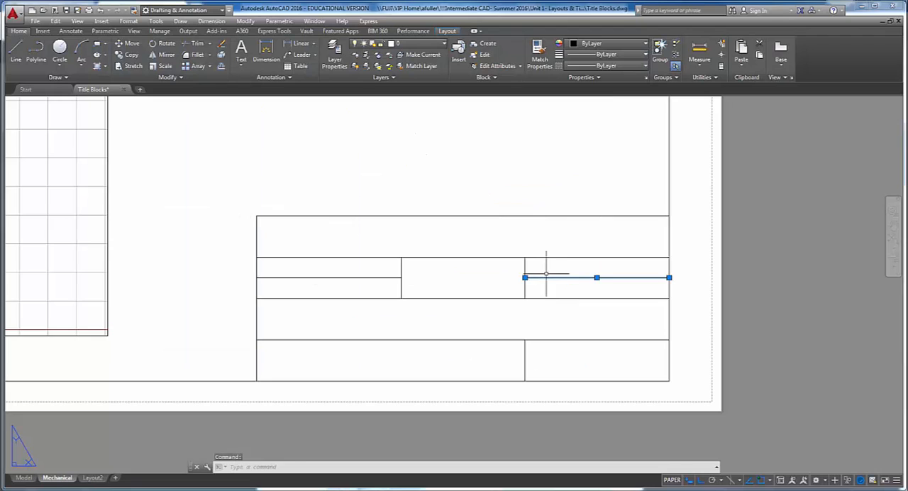
key(Delete)
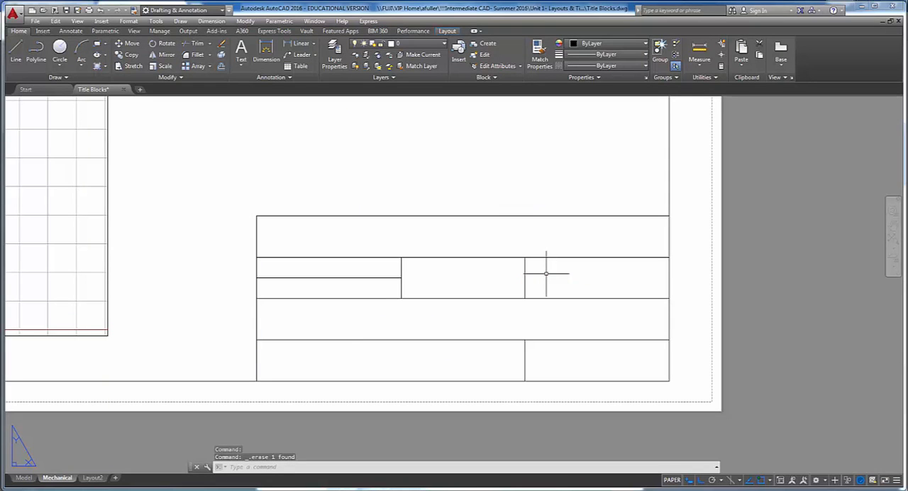
- Switch to the project PDF, read the instructions for the Mech Text and Mech Text-NA text styles, and return to AutoCAD
scroll(493, 215, up, 3)
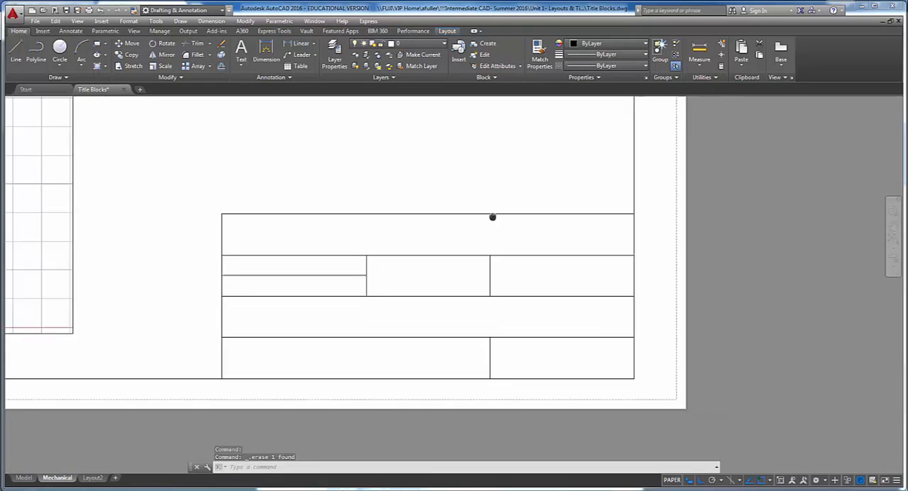
middle_drag(502, 183, 512, 165)
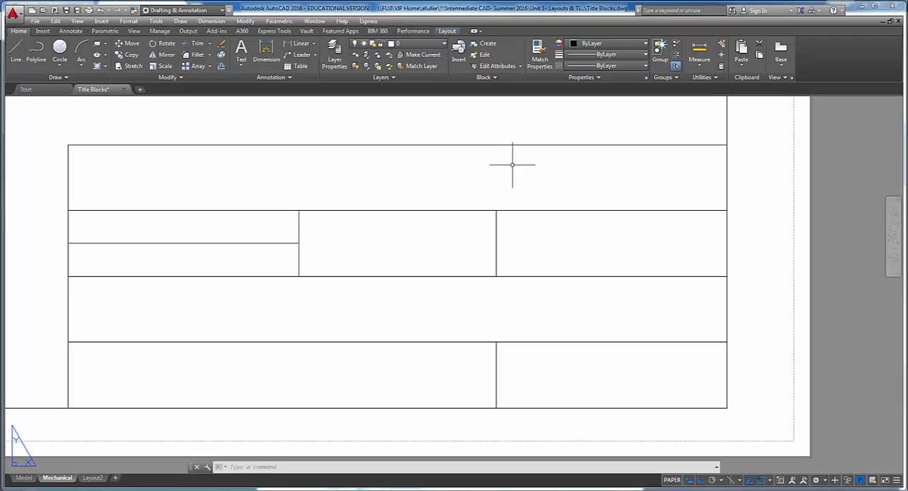
key(alt+Tab)
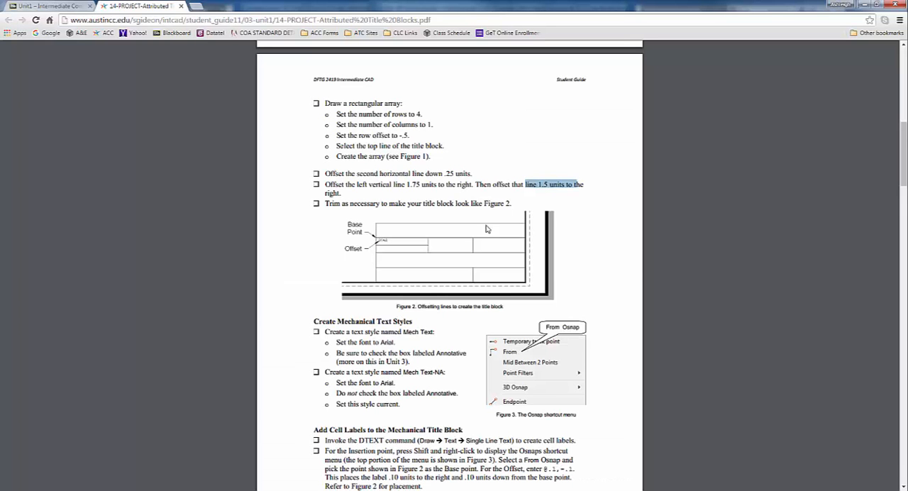
scroll(488, 229, down, 4)
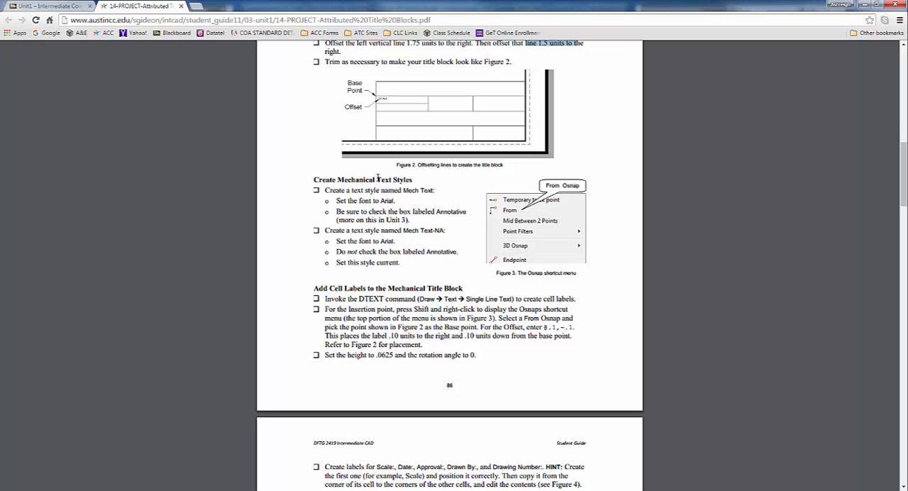
drag(403, 190, 437, 192)
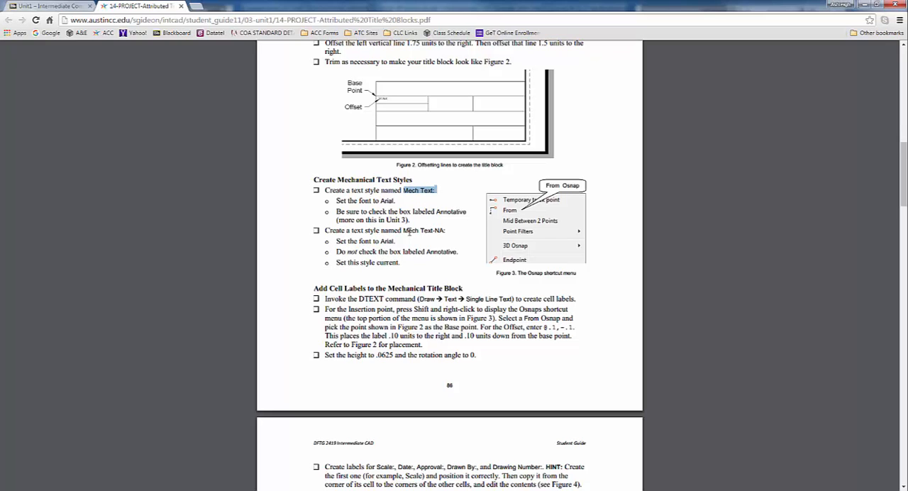
drag(403, 231, 442, 238)
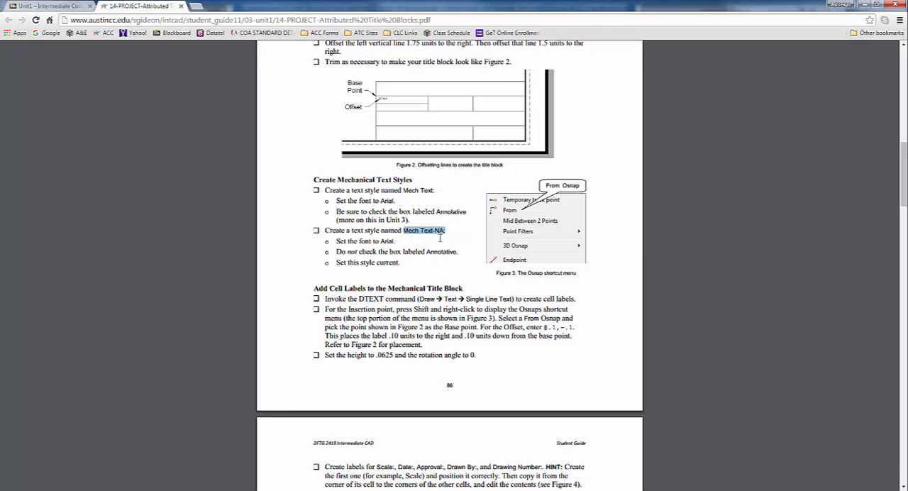
key(alt+Tab)
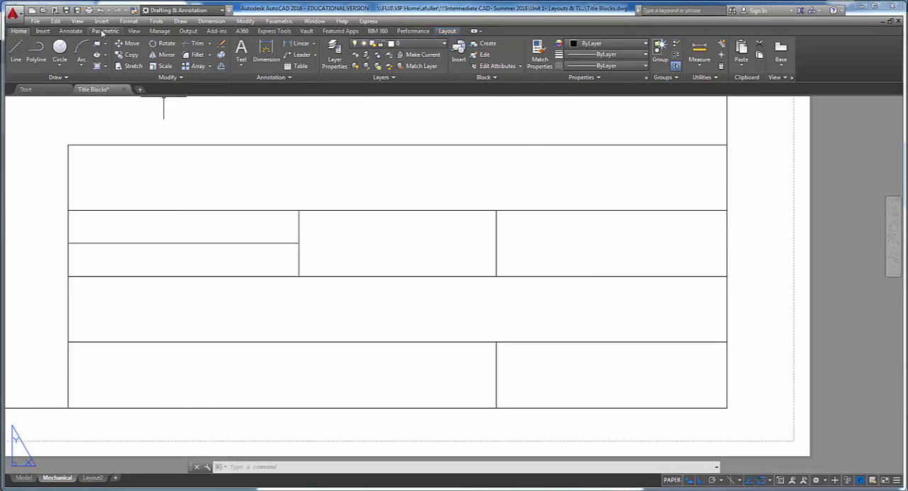
- Create a new text style named Mech Text and make it annotative
click(70, 31)
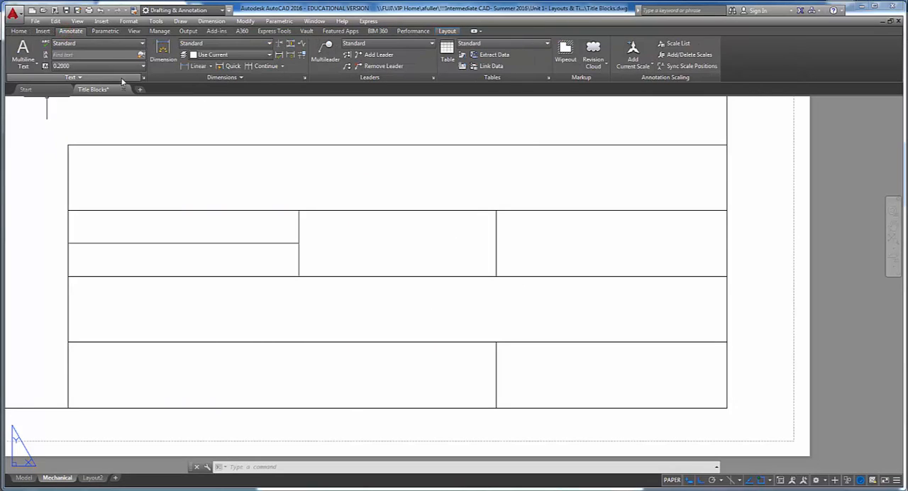
click(143, 79)
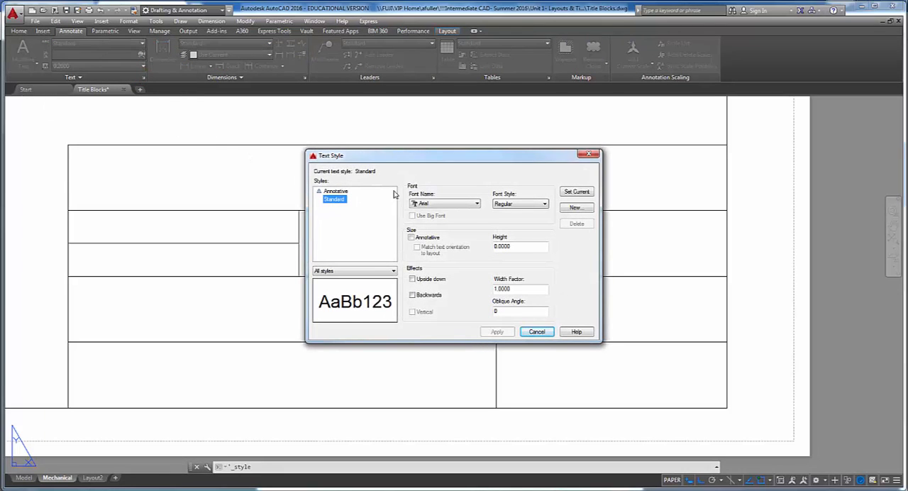
click(575, 207)
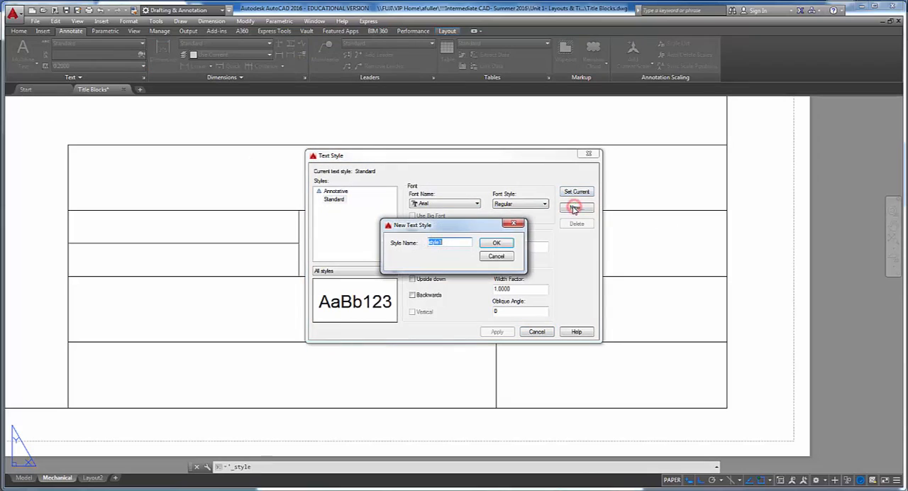
text(Mech Text)
click(498, 244)
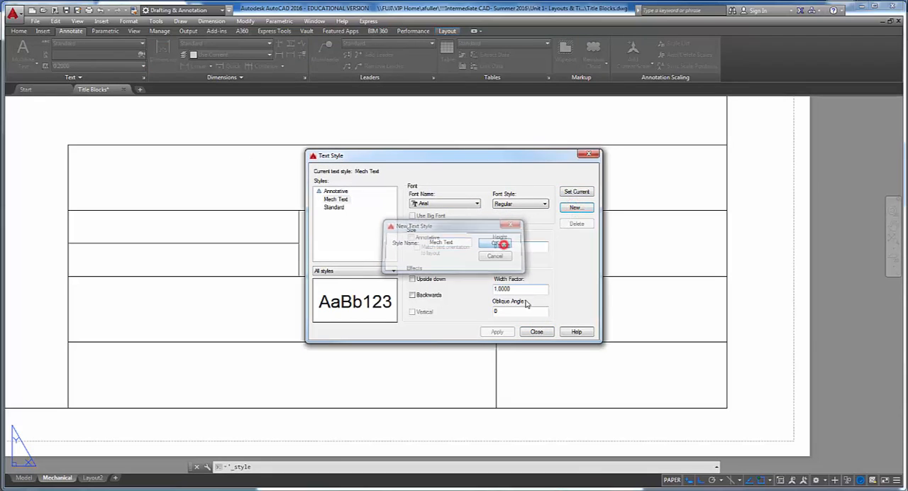
double_click(520, 247)
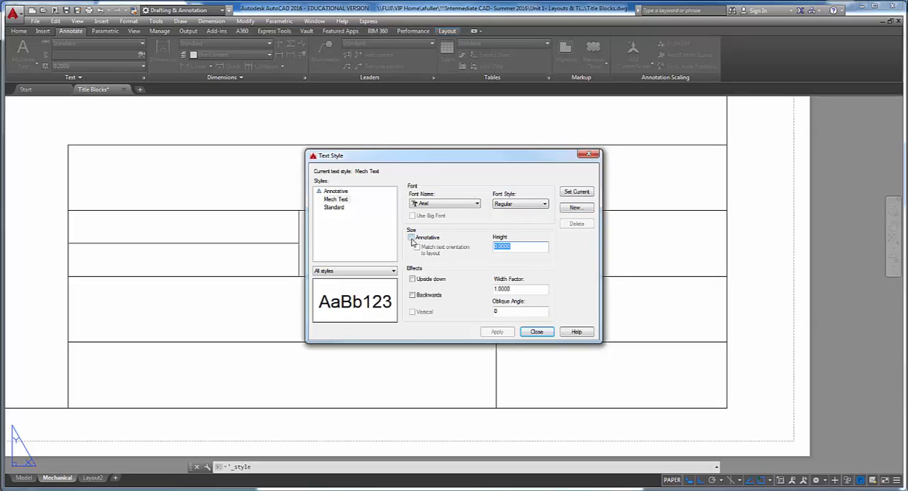
click(345, 200)
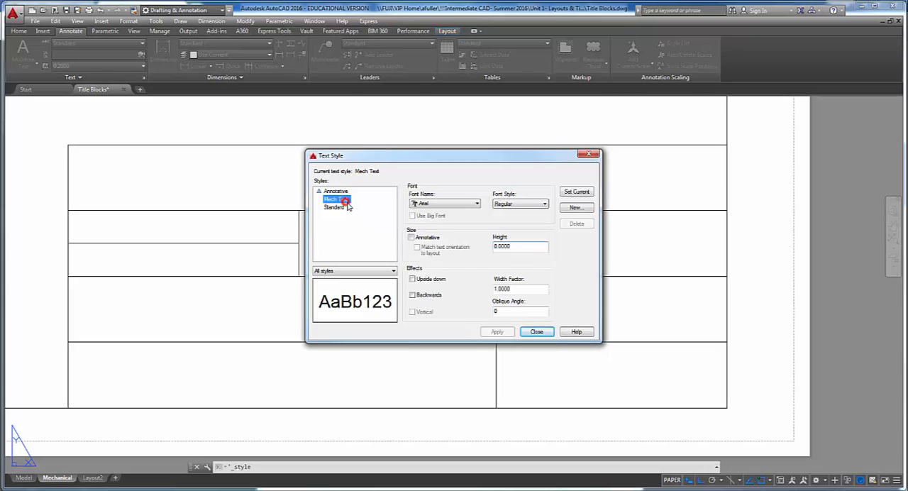
click(412, 238)
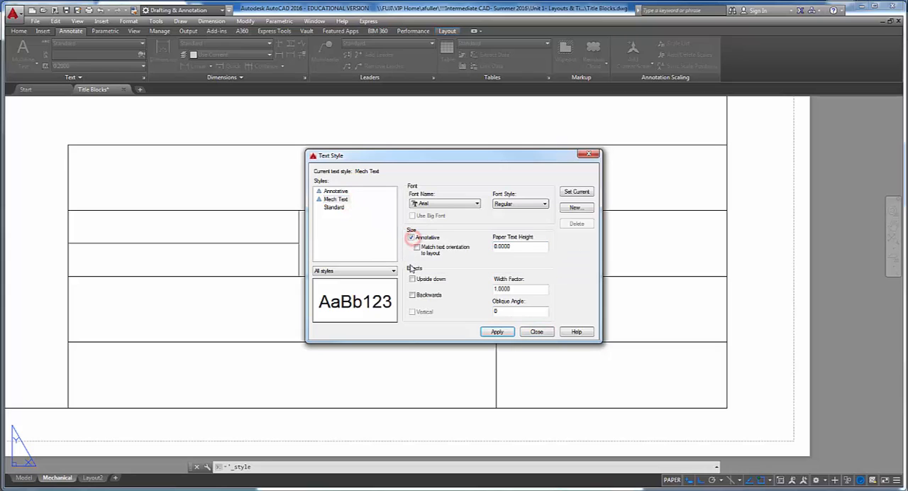
- Save the Mech Text changes and create a non-annotative text style named Mech Text NA
click(575, 208)
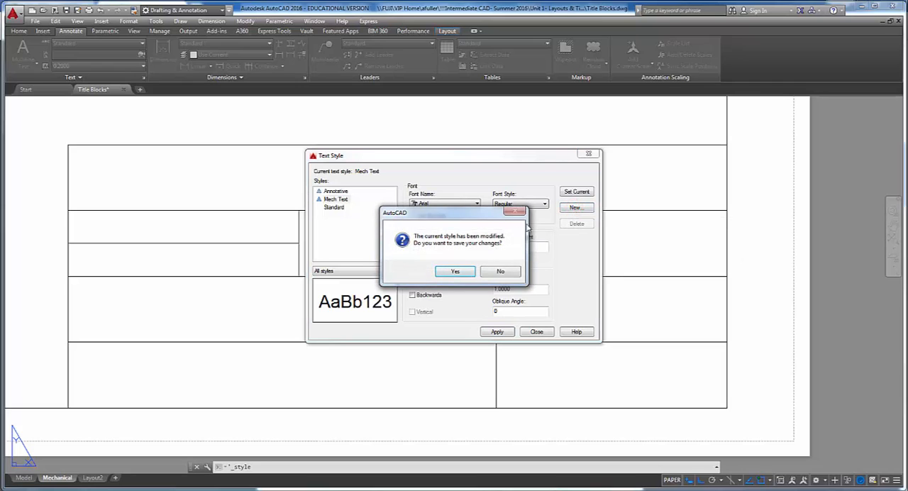
click(456, 272)
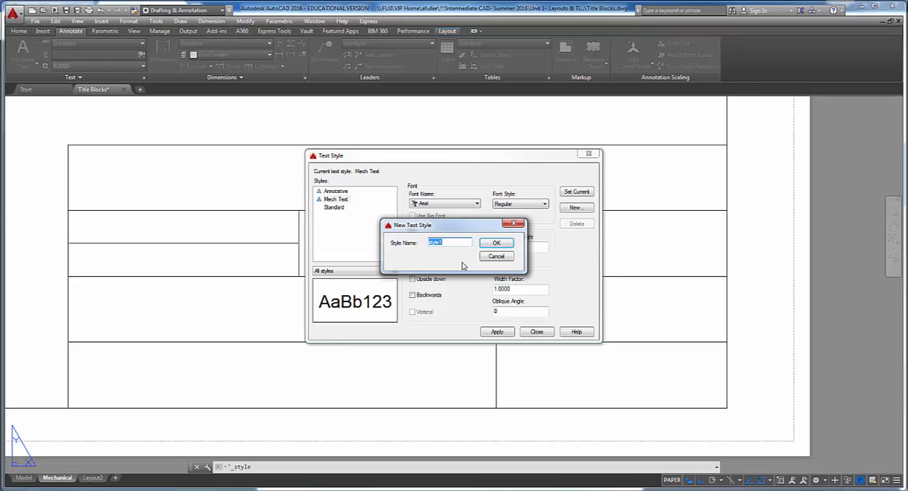
text(Mech Text NA)
click(500, 244)
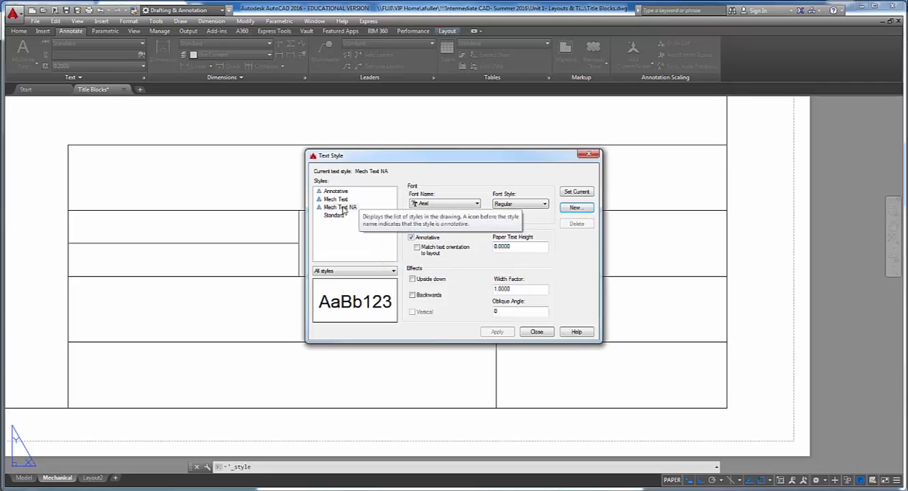
click(411, 237)
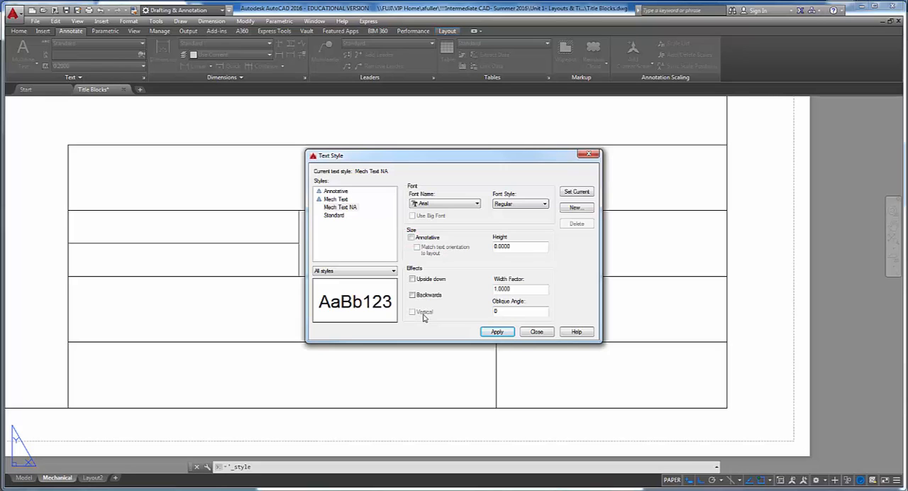
click(492, 332)
click(538, 332)
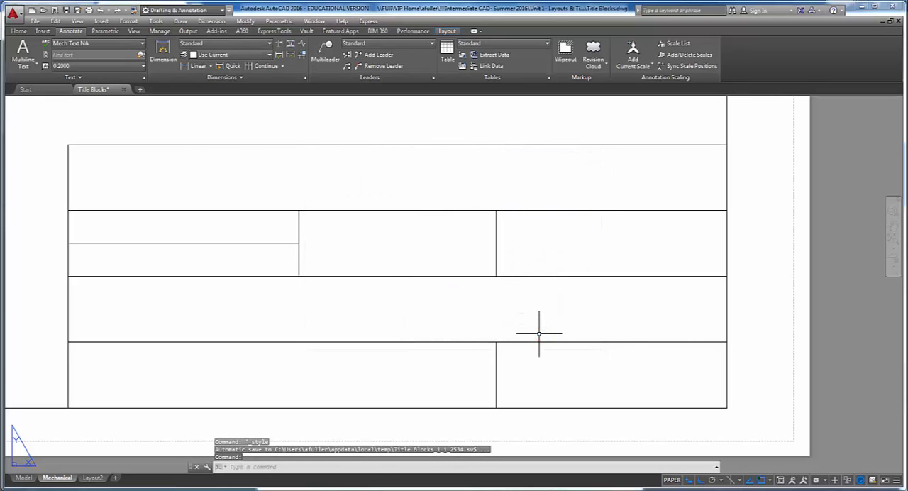
- Switch to the project PDF, read the instructions for adding cell labels with DTEXT and the From osnap, and return to AutoCAD
key(alt+Tab)
click(423, 240)
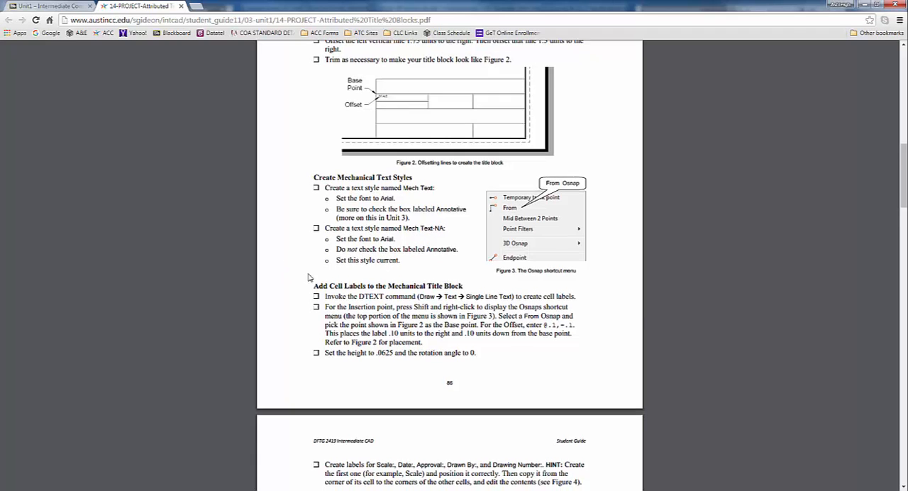
scroll(312, 273, down, 3)
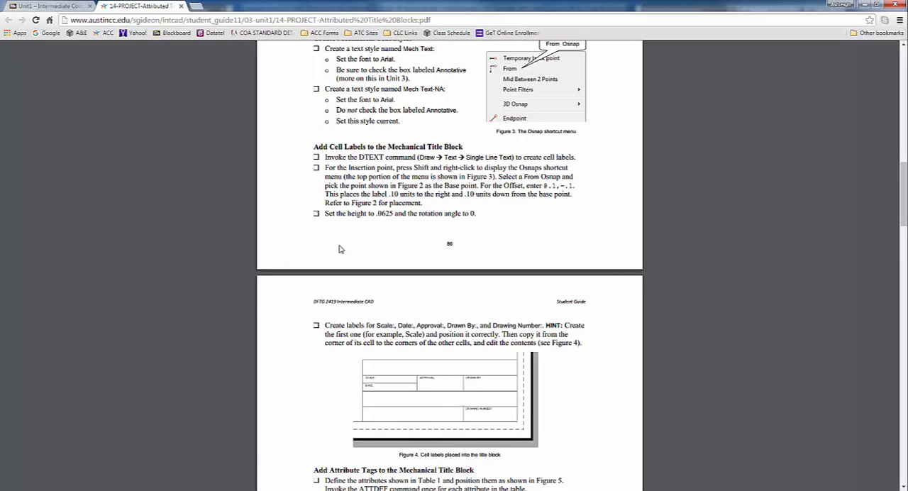
click(327, 157)
drag(333, 157, 588, 153)
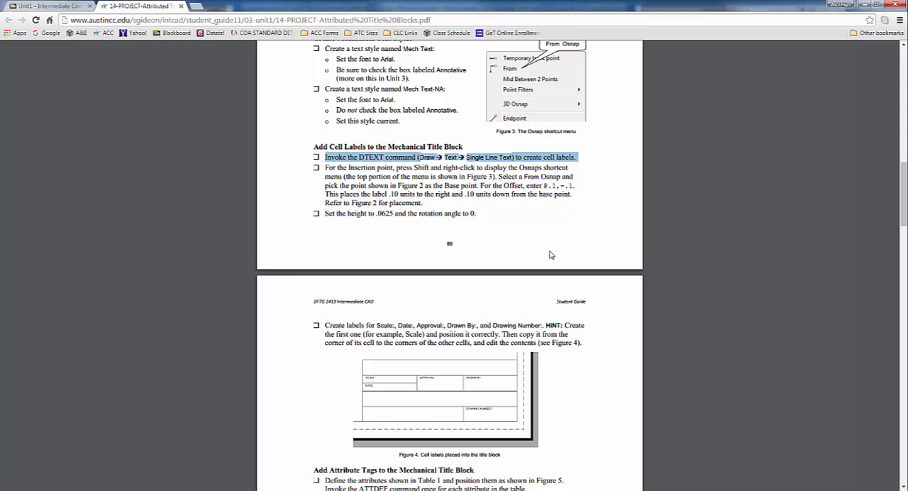
click(474, 178)
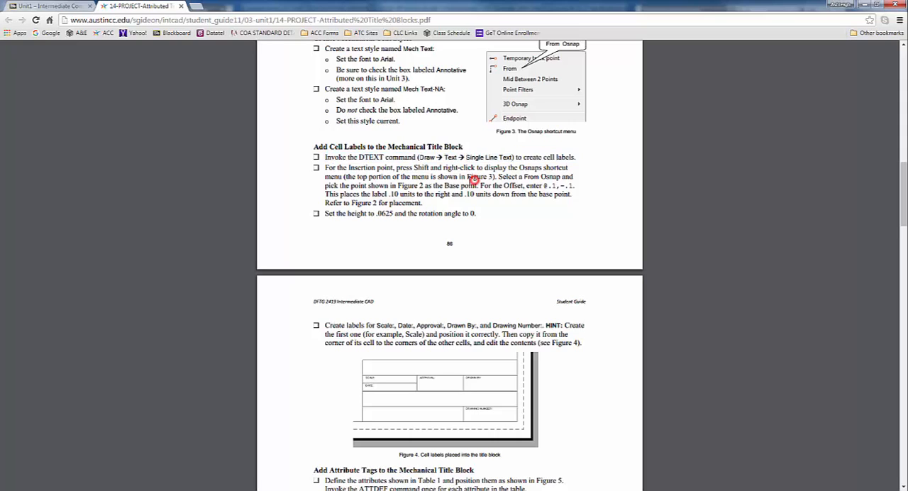
drag(325, 168, 570, 168)
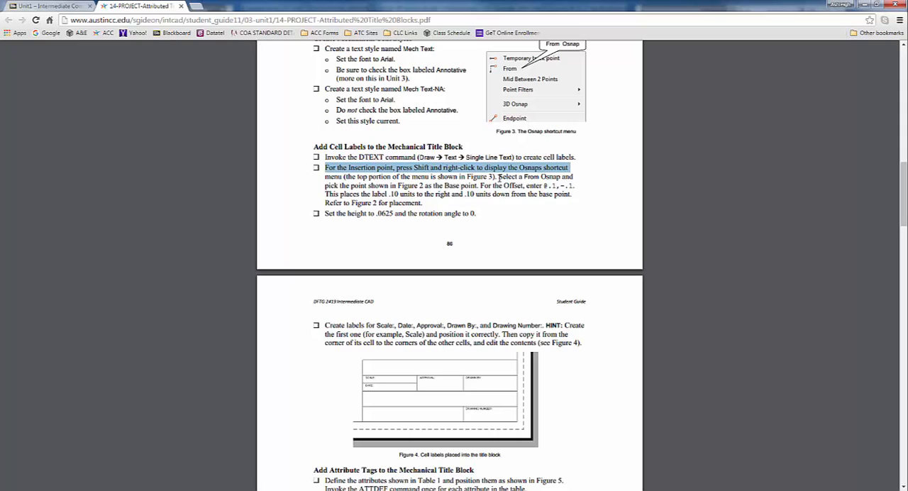
click(498, 177)
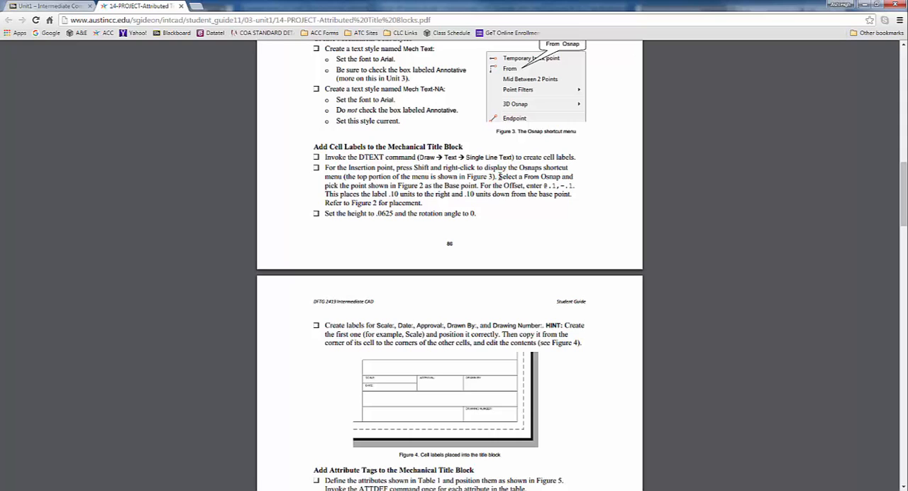
drag(499, 176, 577, 176)
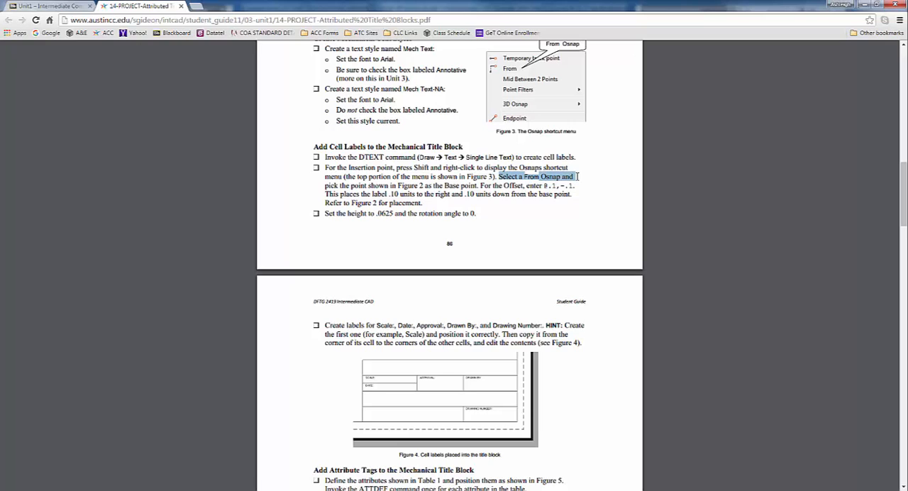
mouse_move(578, 176)
mouse_down()
mouse_move(506, 188)
mouse_move(576, 188)
mouse_up()
click(546, 186)
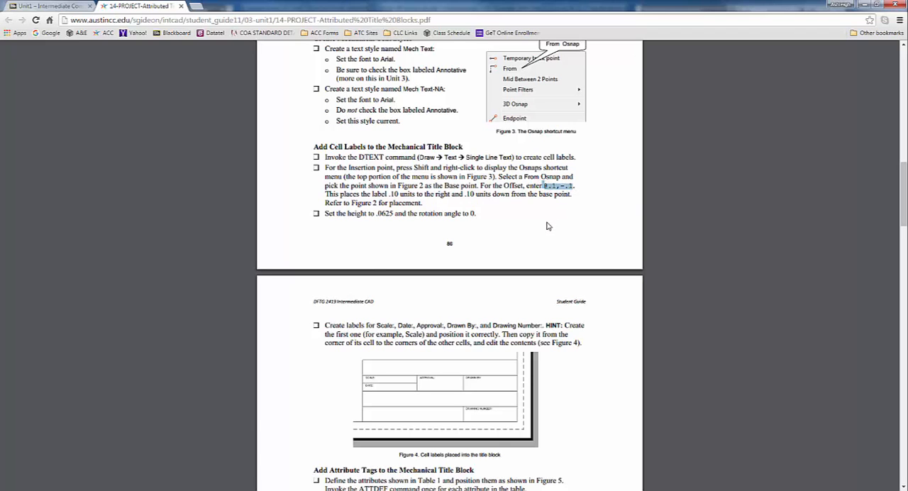
key(alt+Tab)
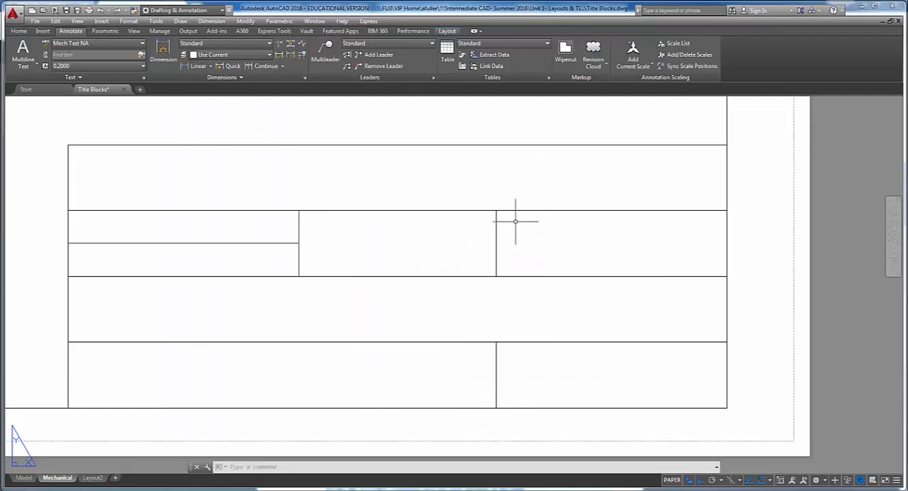
- Start single-line text and use a From snap with the upper-left corner of the second row's left cell as base point
click(22, 67)
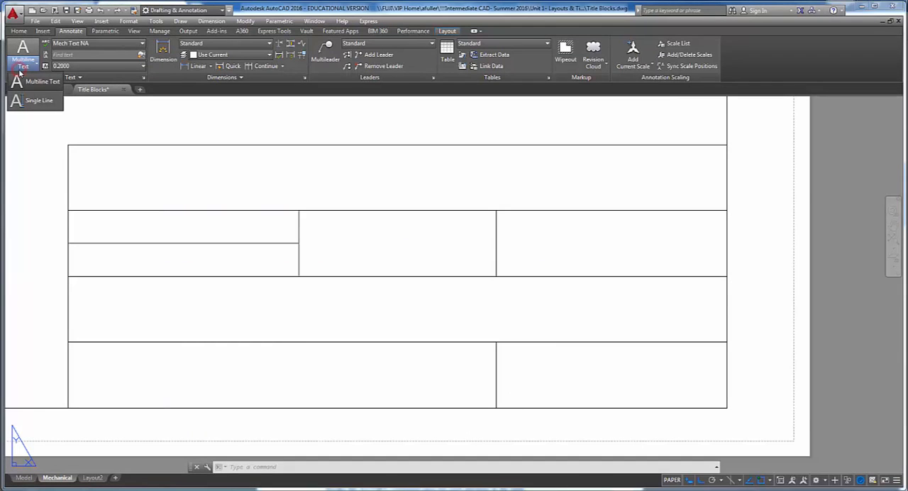
click(32, 106)
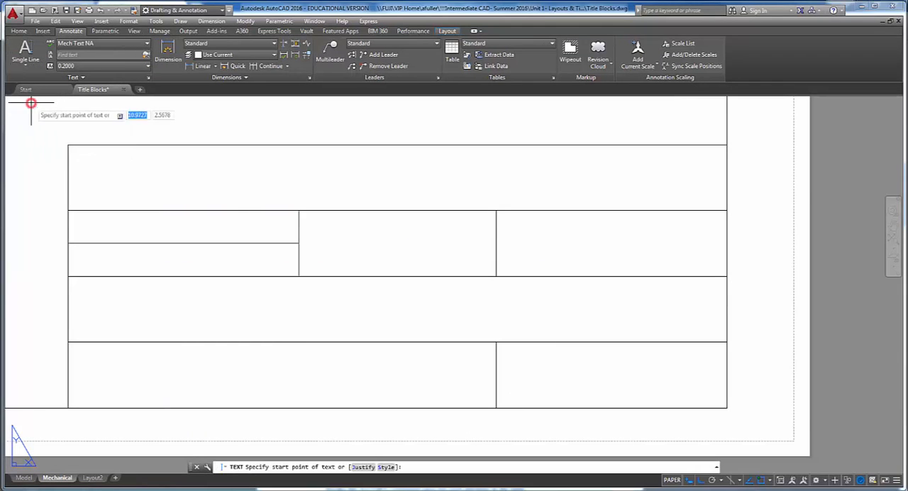
shift+right_click(94, 200)
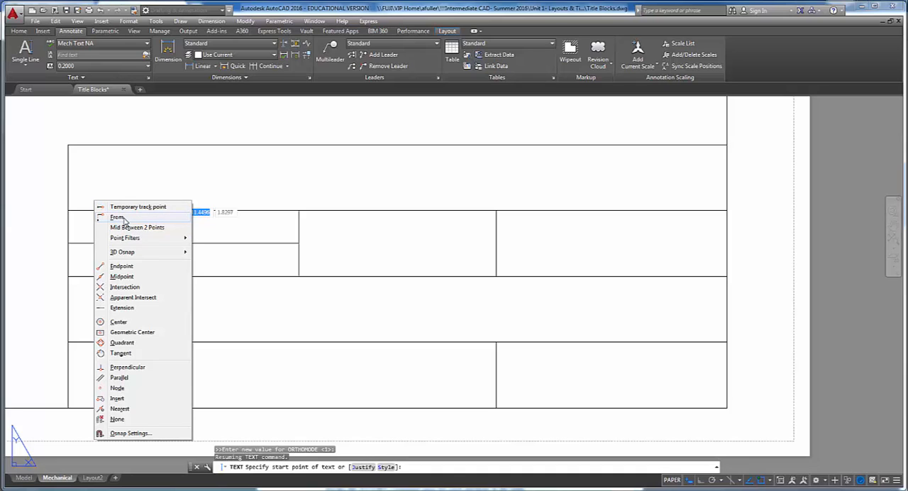
click(121, 218)
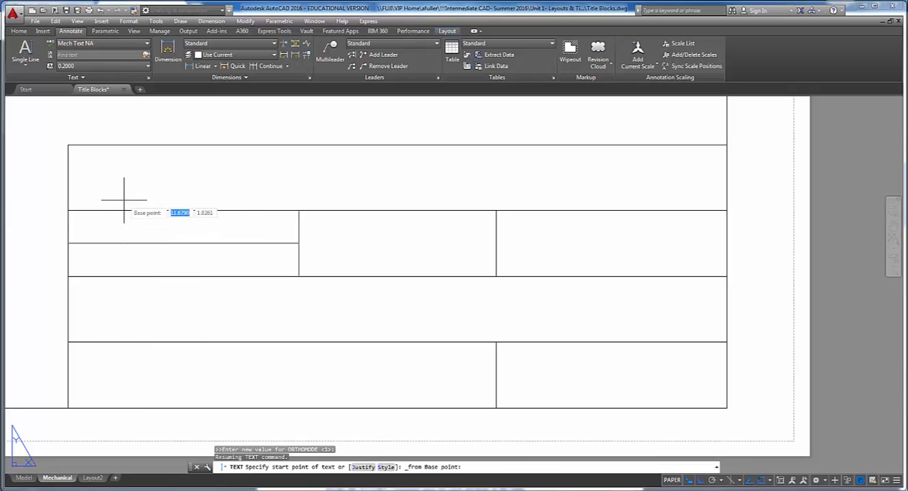
click(67, 210)
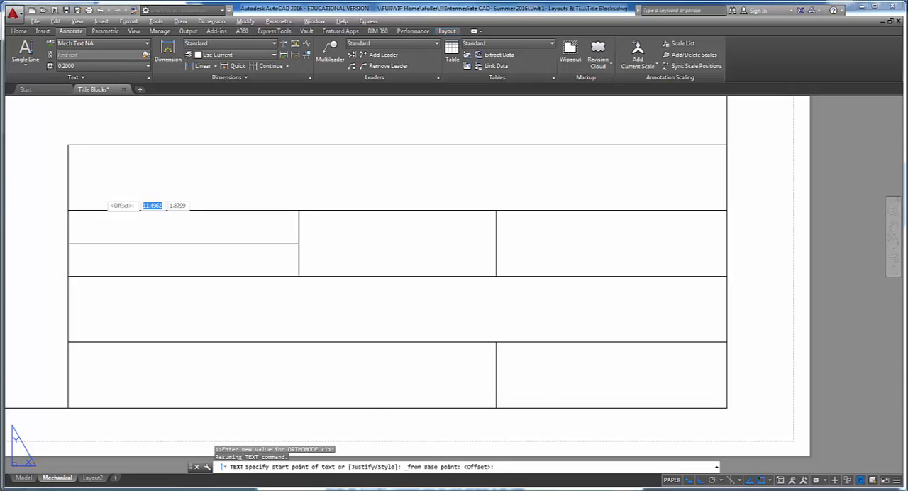
- Switch to the project PDF, check the required height and rotation for the cell labels, and return to AutoCAD
key(alt+Tab)
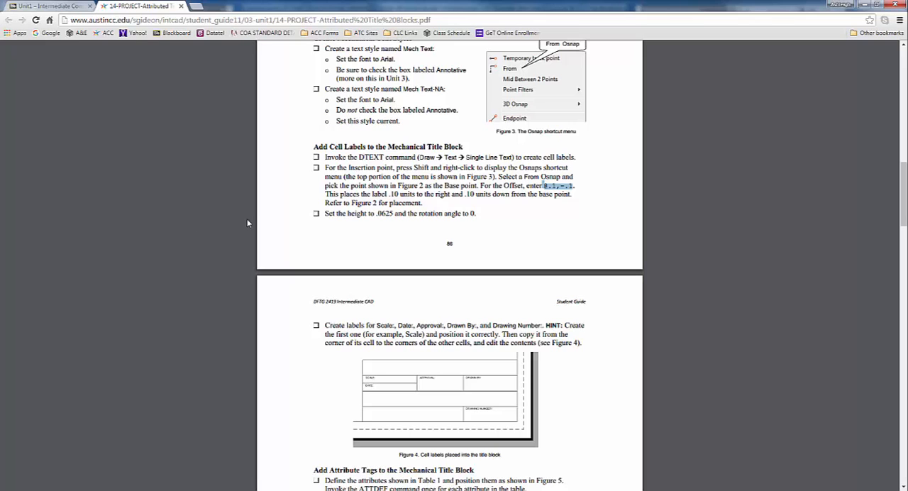
click(377, 213)
drag(377, 213, 394, 213)
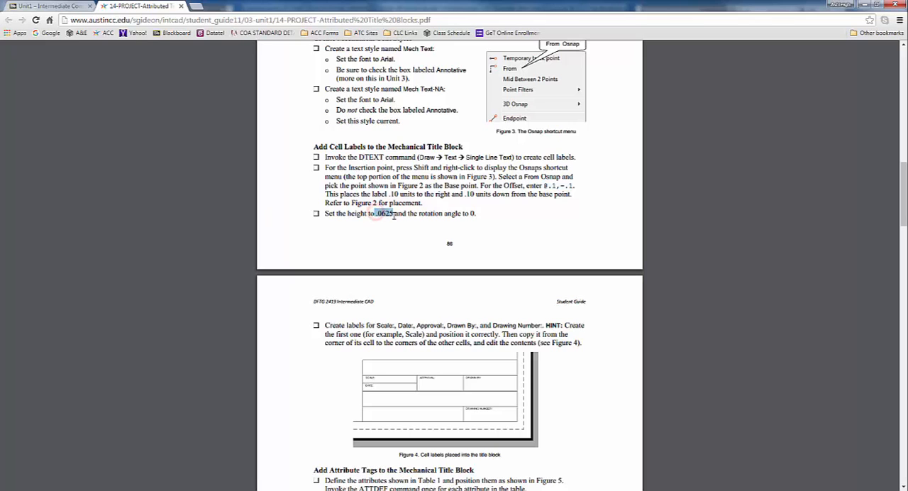
key(alt+Tab)
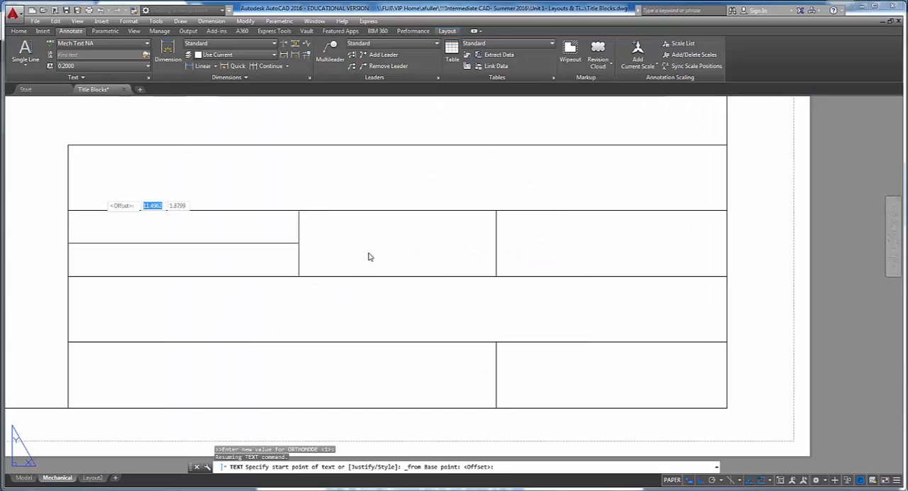
- Place the label's start point at an offset of @.1,-.1 from the base point
text(@)
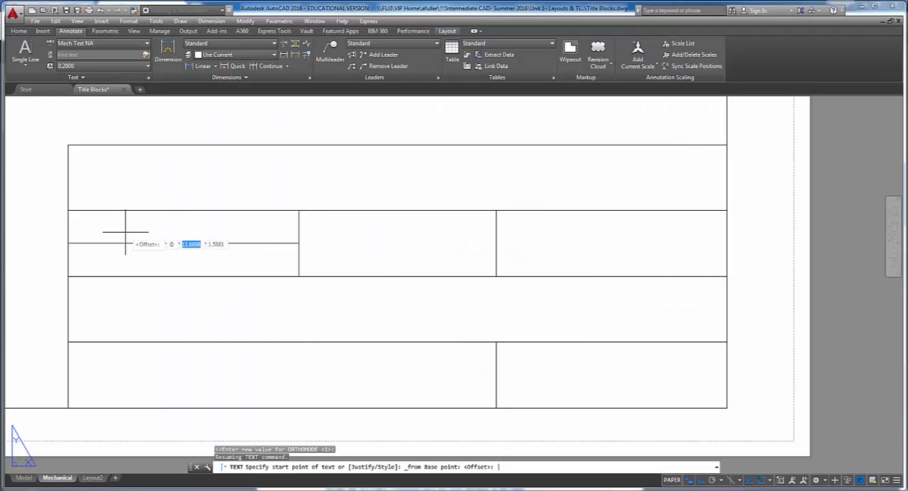
text(.1)
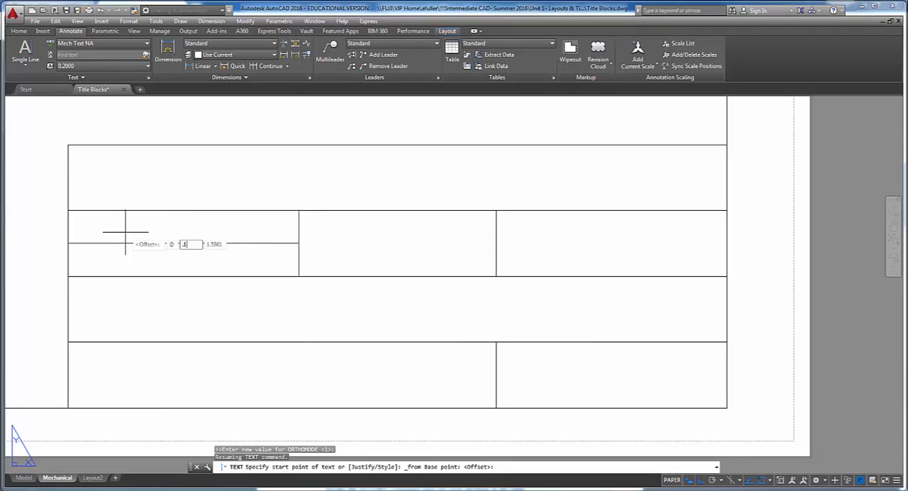
key(Tab)
text(-.1)
key(Return)
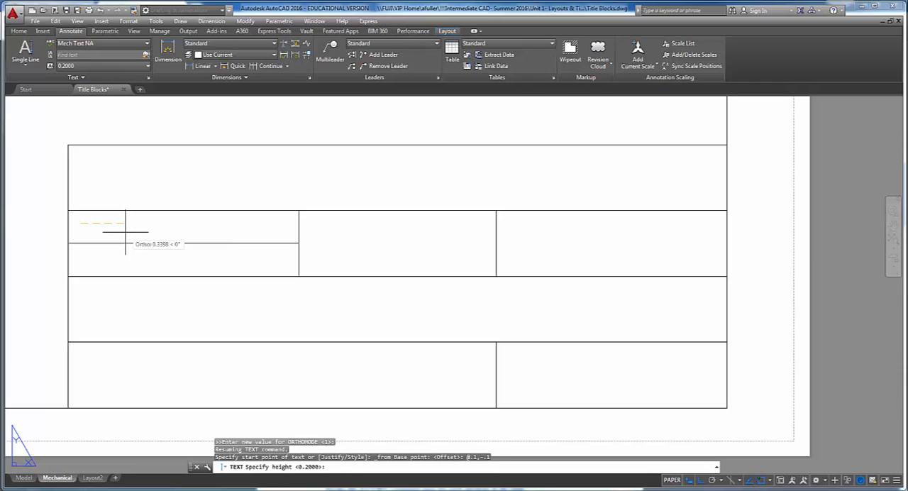
- Set the label's text height to .0625 and its rotation angle to 0
text(.0625)
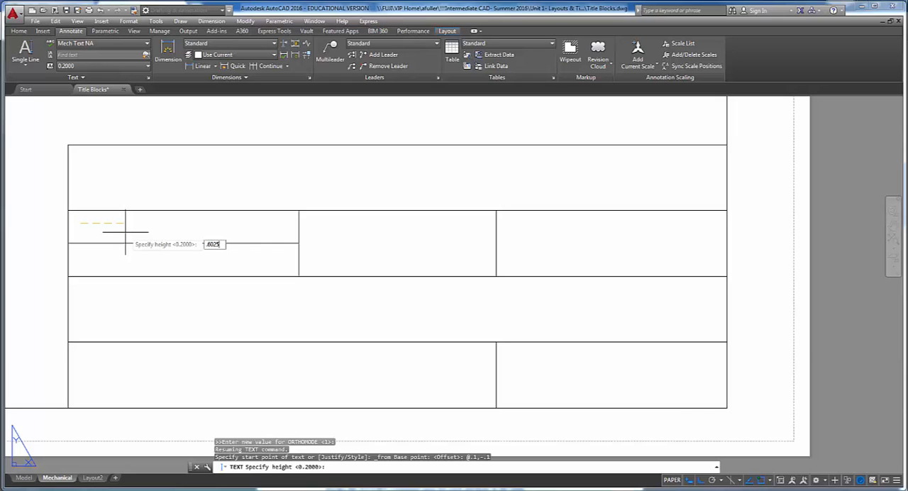
key(BackSpace)
key(BackSpace)
key(BackSpace)
key(BackSpace)
key(BackSpace)
text(.0625)
key(Return)
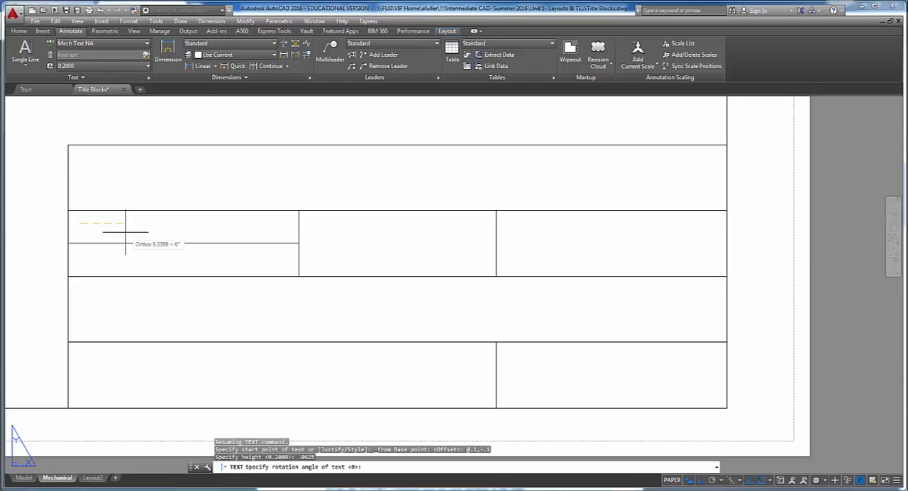
key(Return)
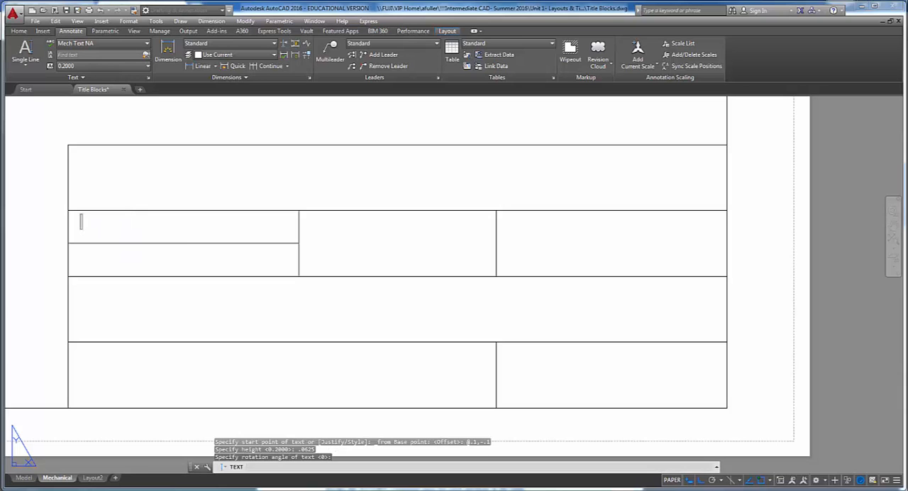
- Switch to the project PDF to check the required label names, return to AutoCAD, and enter SCALE: as the label text
key(alt+Tab)
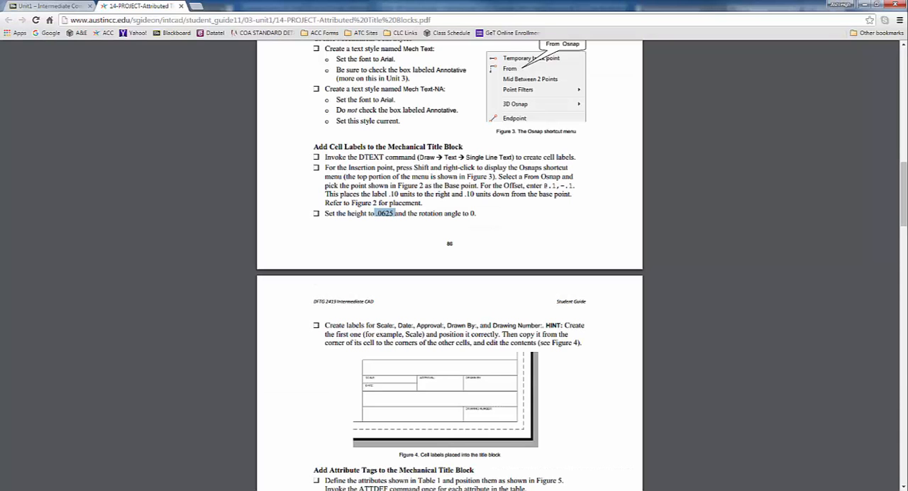
key(alt+Tab)
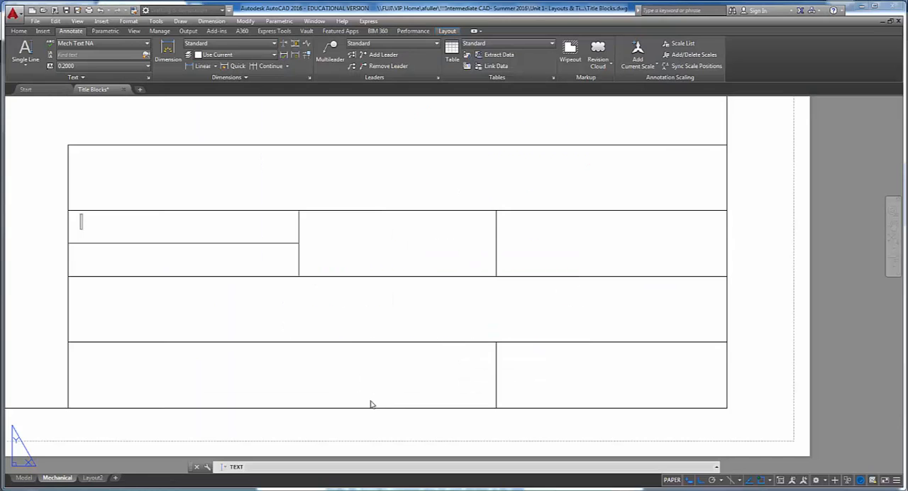
text(SCALE)
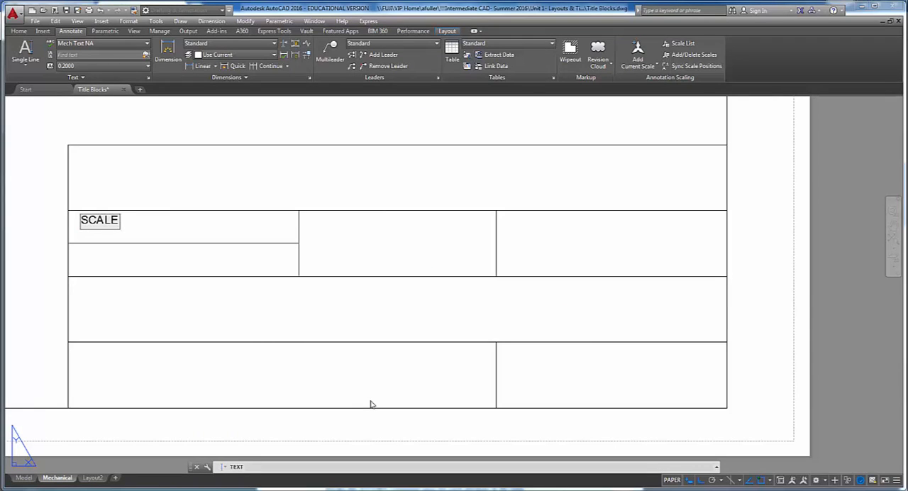
text(:)
key(Return)
key(Return)
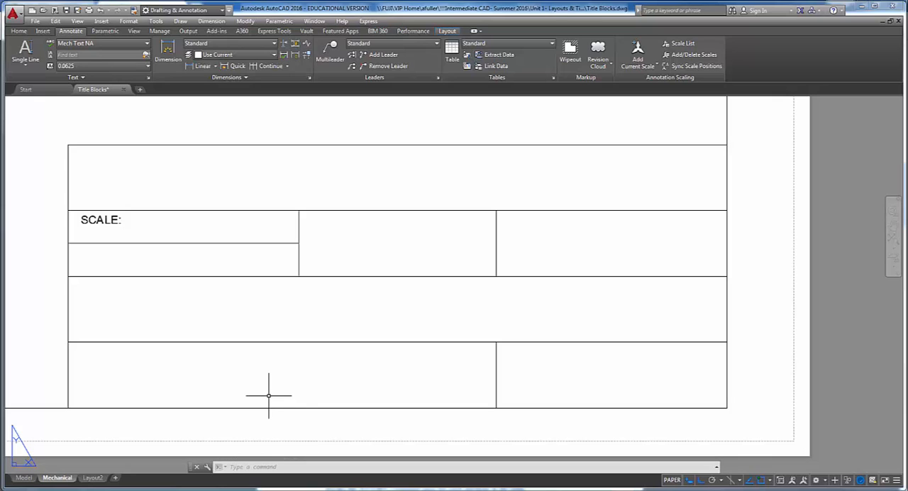
- Copy the SCALE: label from its cell's upper-left corner to the matching corners of the cell below, both cells beside it, and the lower-right cell
click(19, 32)
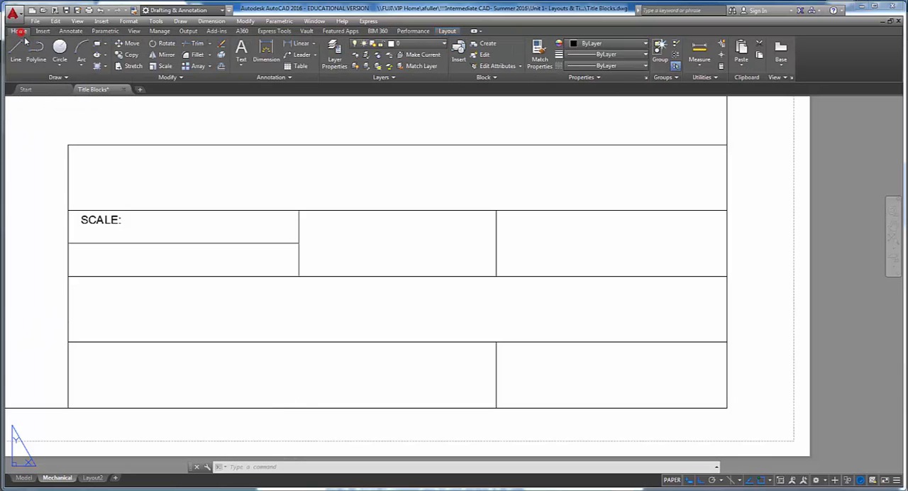
click(129, 55)
click(105, 224)
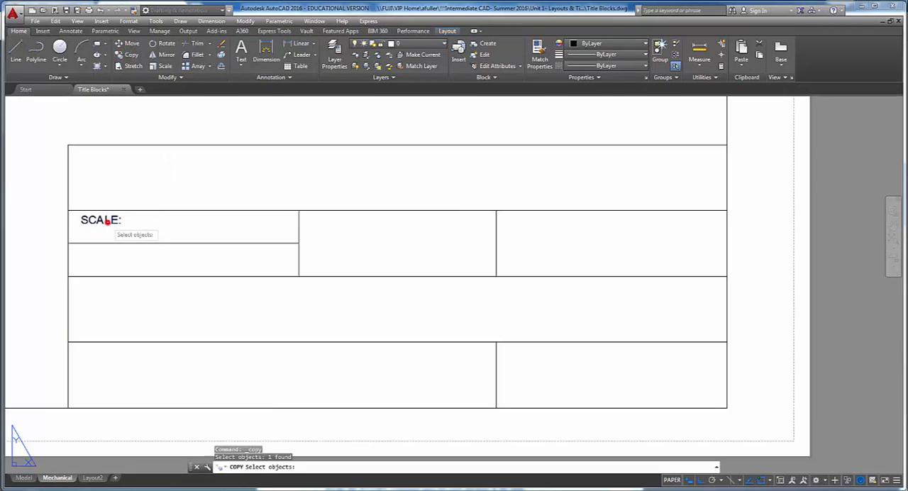
key(Return)
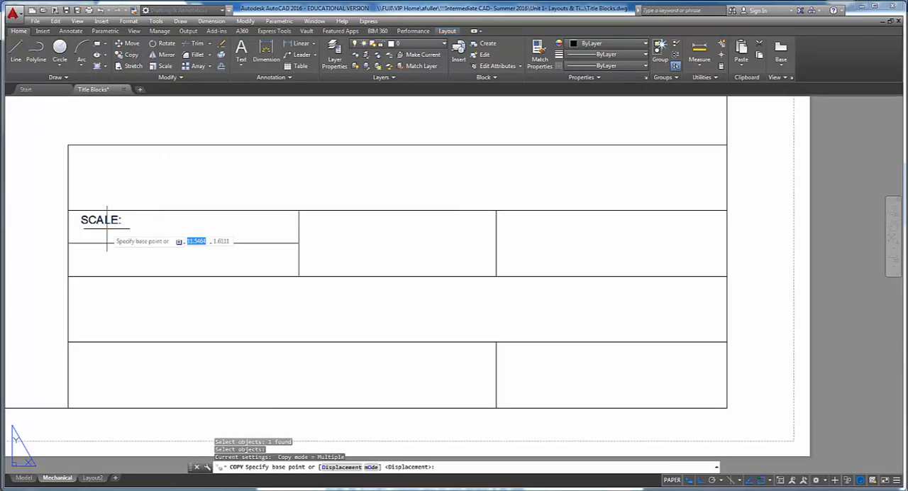
click(67, 210)
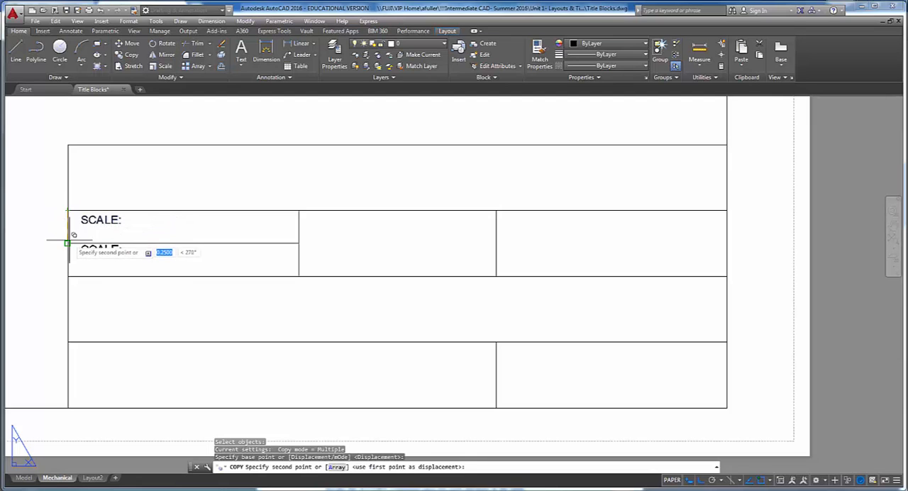
click(496, 210)
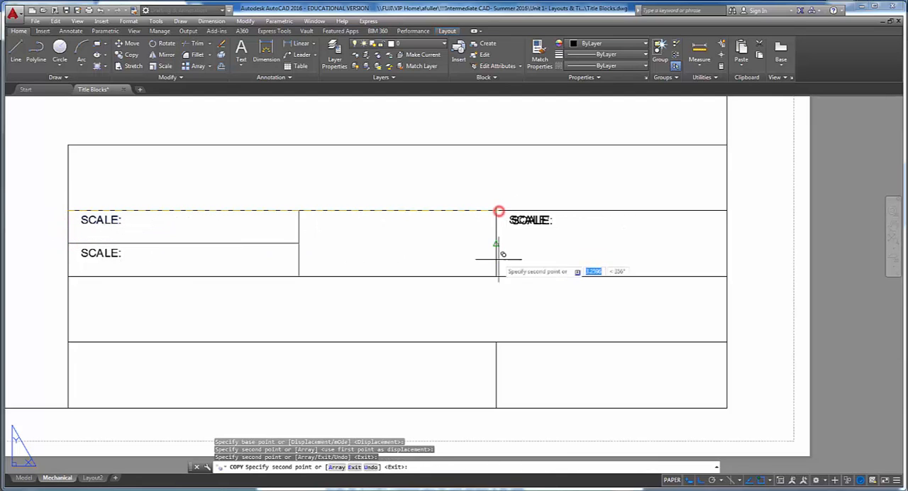
click(497, 342)
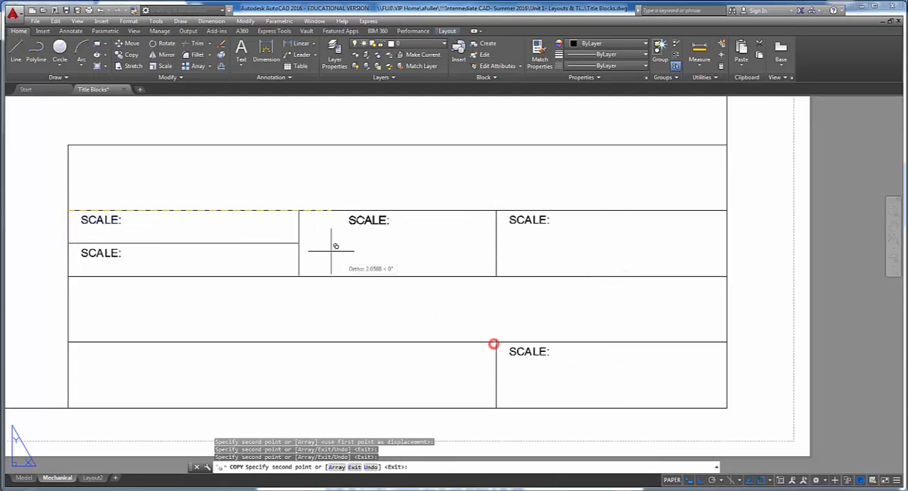
click(299, 210)
key(Return)
- Check the label layout in the project PDF's Figure 4, return to AutoCAD, and change the copy below SCALE: to DATE:
key(alt+Tab)
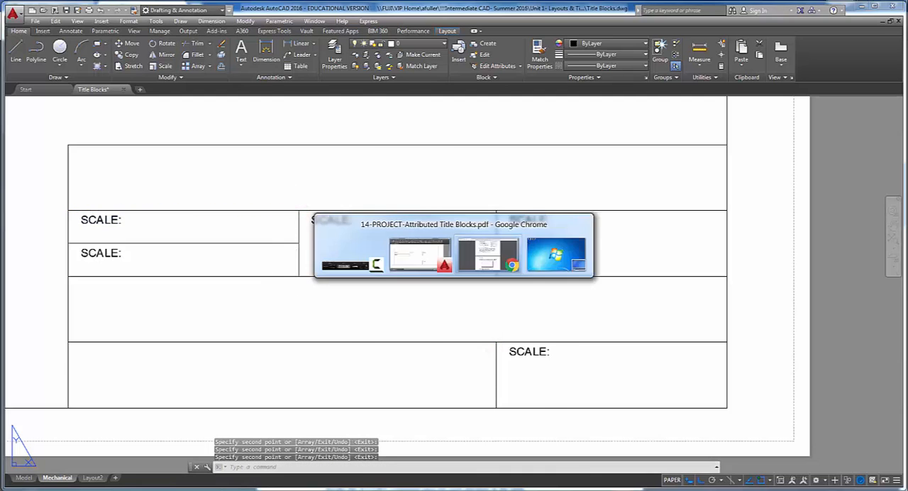
scroll(361, 308, down, 2)
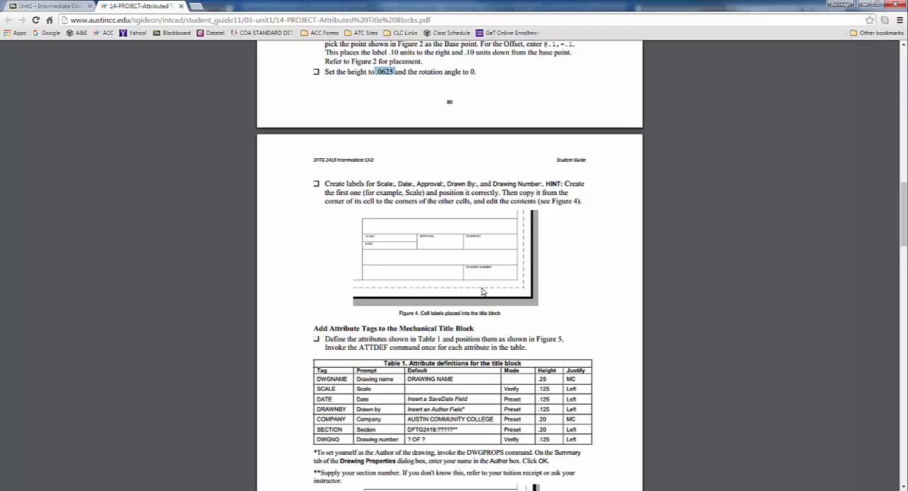
key(alt+Tab)
double_click(93, 253)
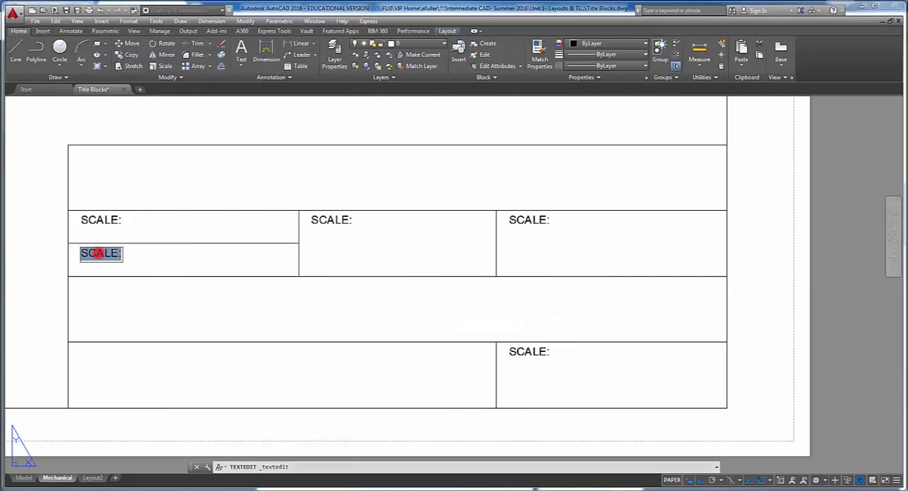
text(DATRE)
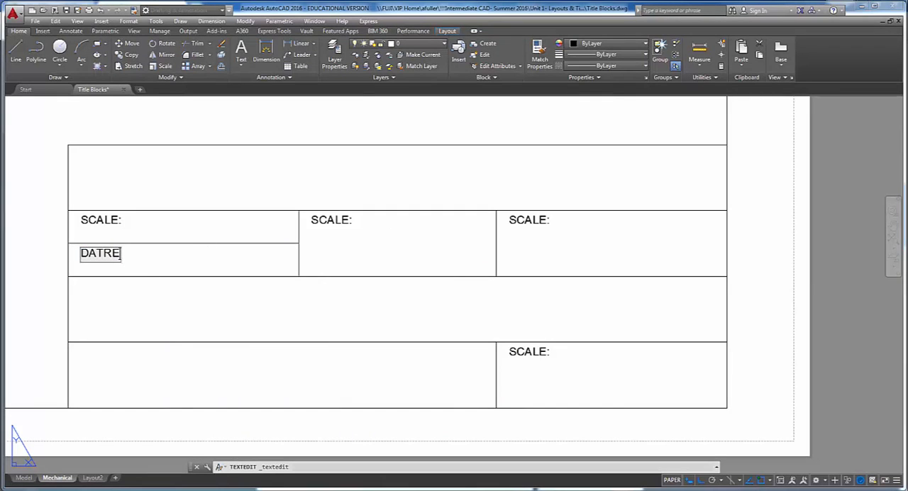
key(BackSpace)
key(BackSpace)
text(E:)
- Change the copied label in the second row's middle cell to APPROVAL:
click(341, 221)
click(338, 220)
text(AP)
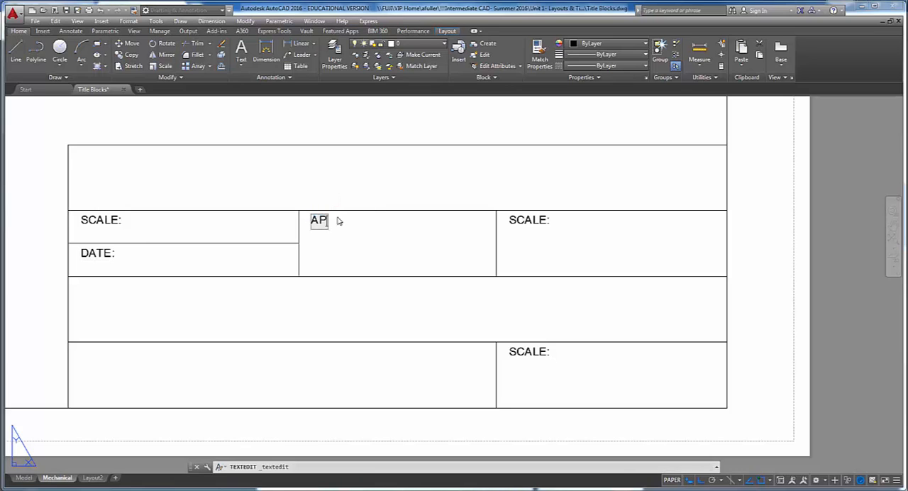
text(PROVAL:)
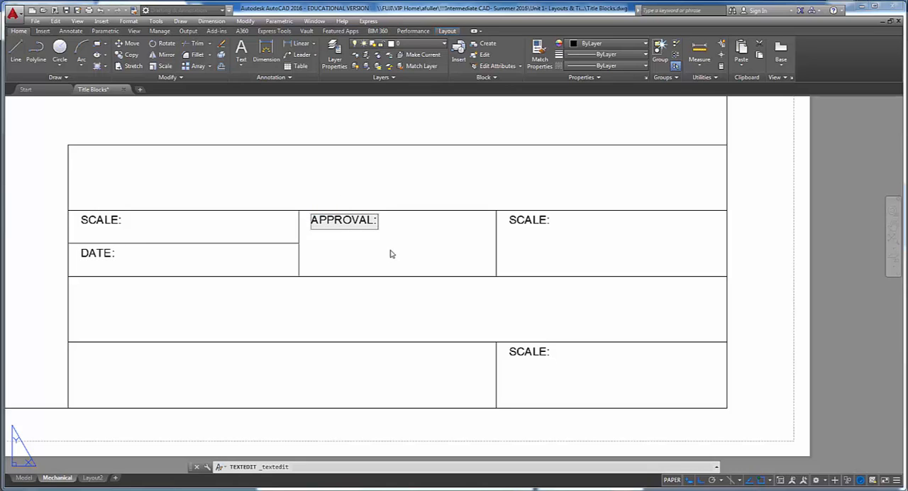
click(390, 252)
- Change the copied label in the second row's right cell to DRAWN BY:
click(514, 219)
text(DR)
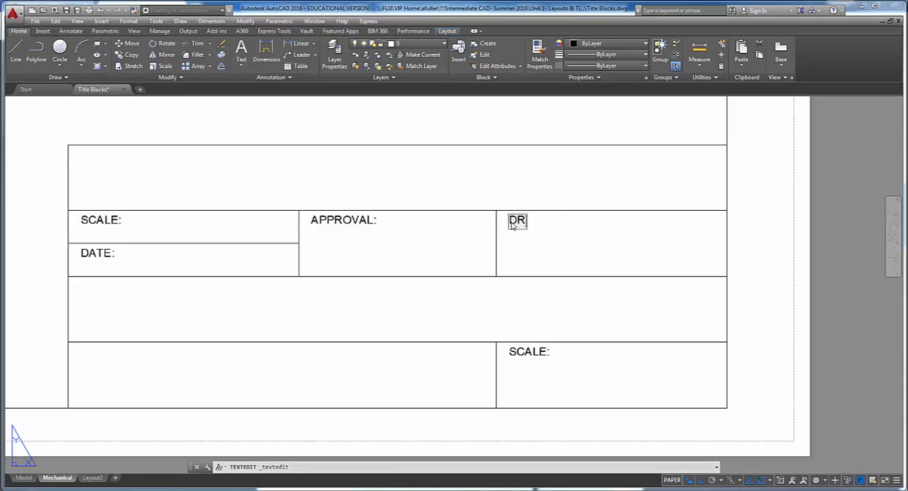
text(AW)
key(BackSpace)
text(AWN BY)
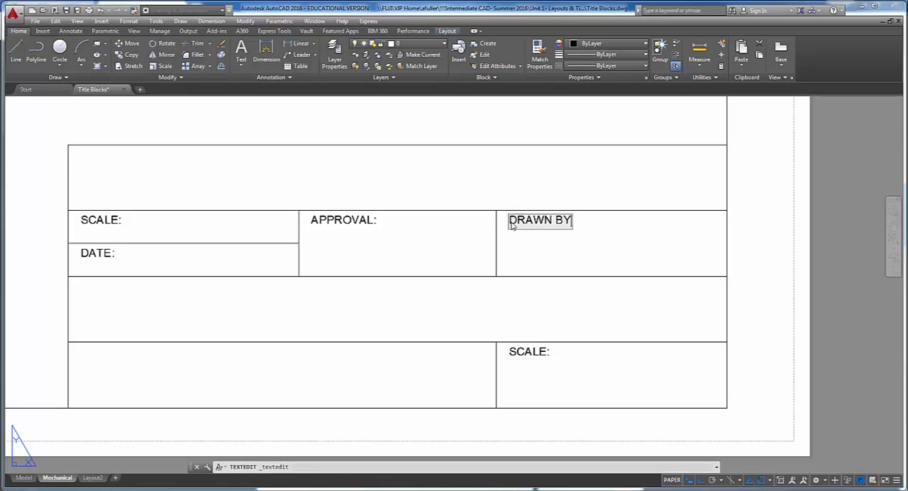
text(:)
- Change the copied label in the title block's lower-right cell to DRAWING #:
click(519, 353)
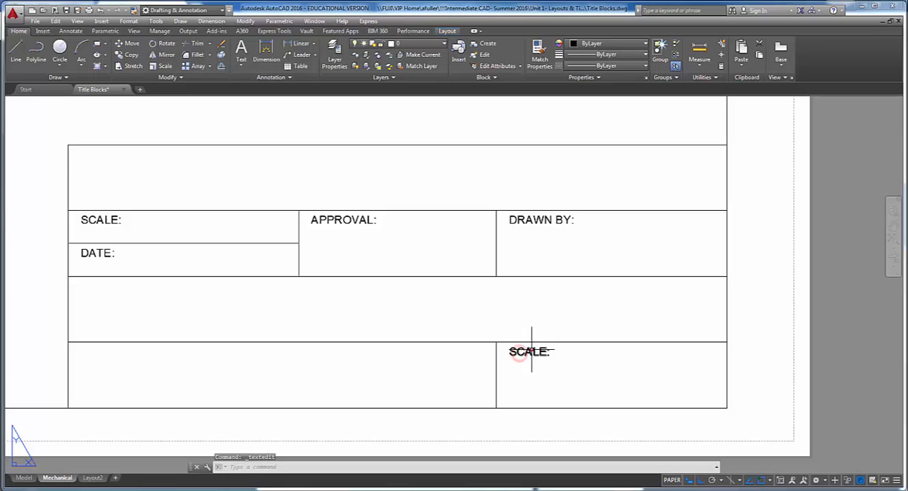
text(DRAWING )
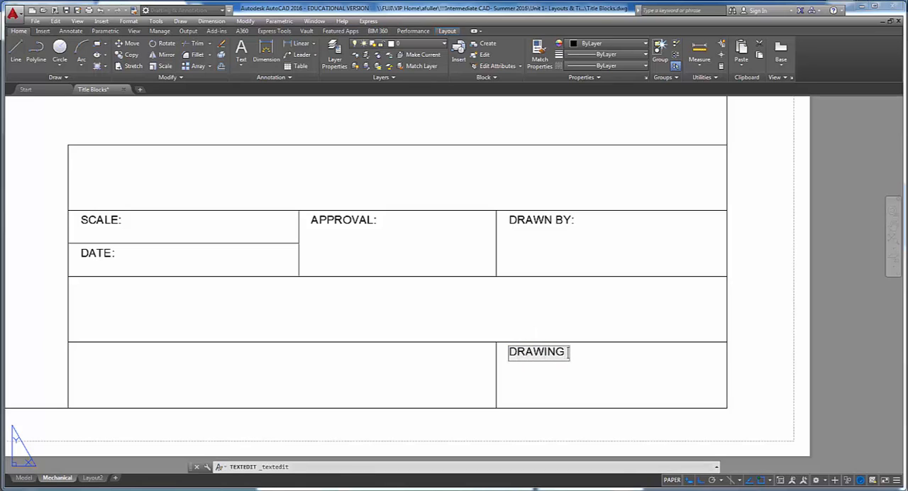
text(N)
key(BackSpace)
text(#:)
click(480, 316)
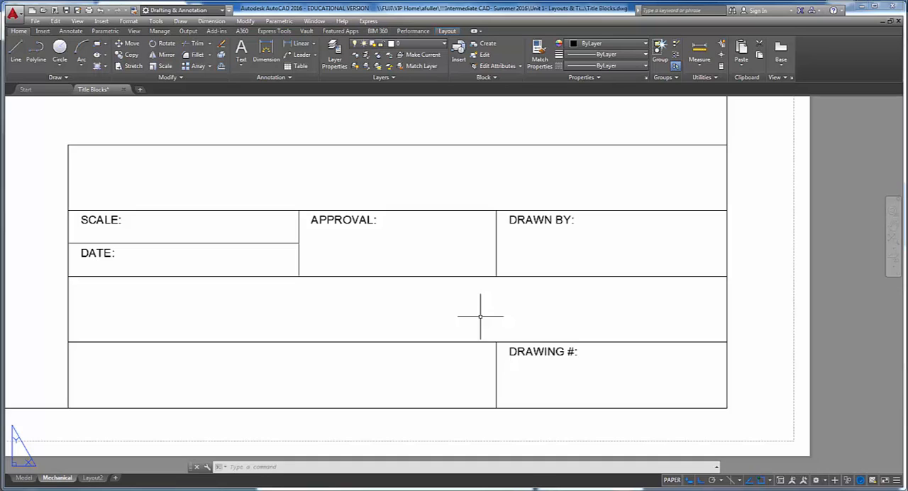
- Switch to the project PDF, review the attribute definitions in Table 1, especially the DWGNAME row, and return to AutoCAD
middle_drag(481, 316, 469, 309)
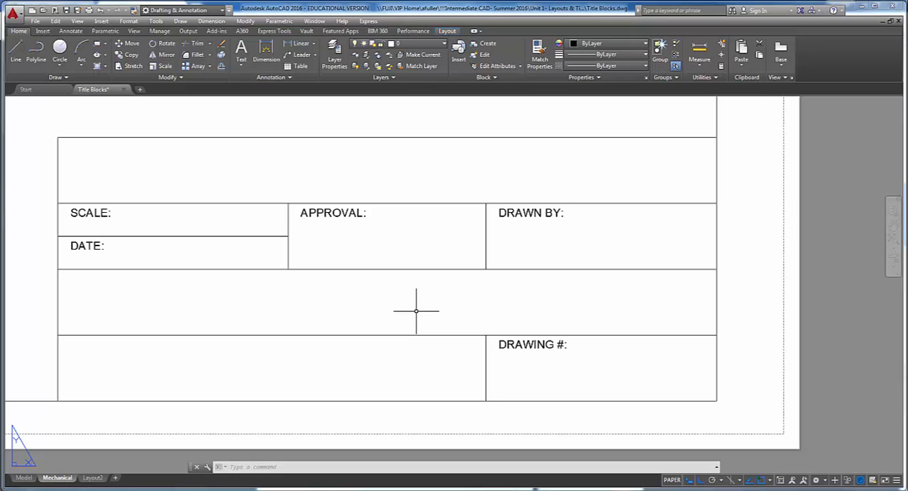
key(alt+Tab)
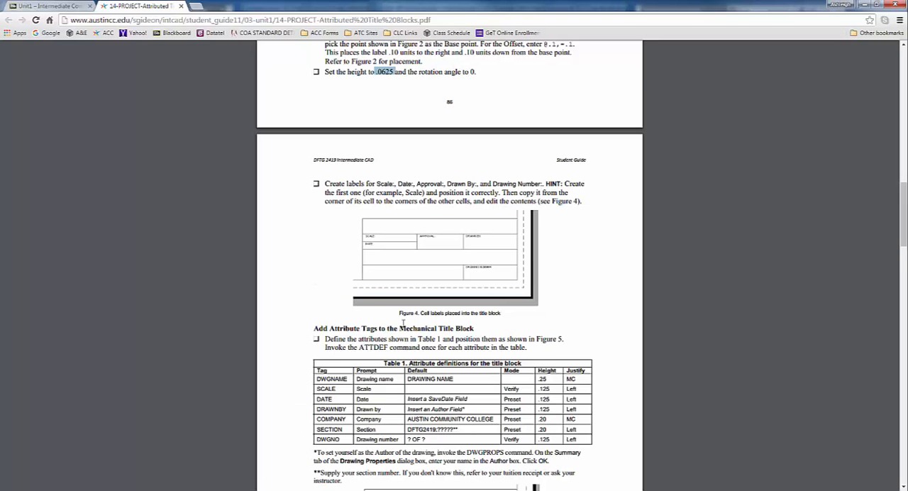
scroll(404, 324, down, 2)
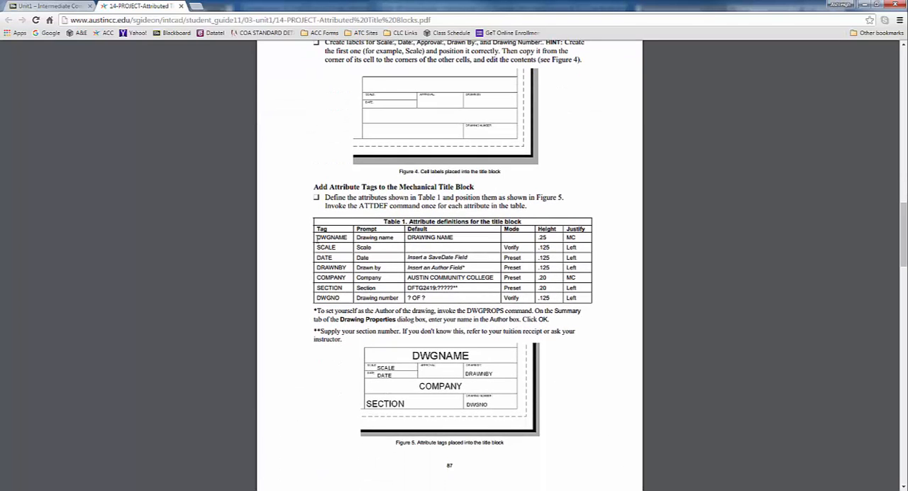
drag(318, 238, 584, 297)
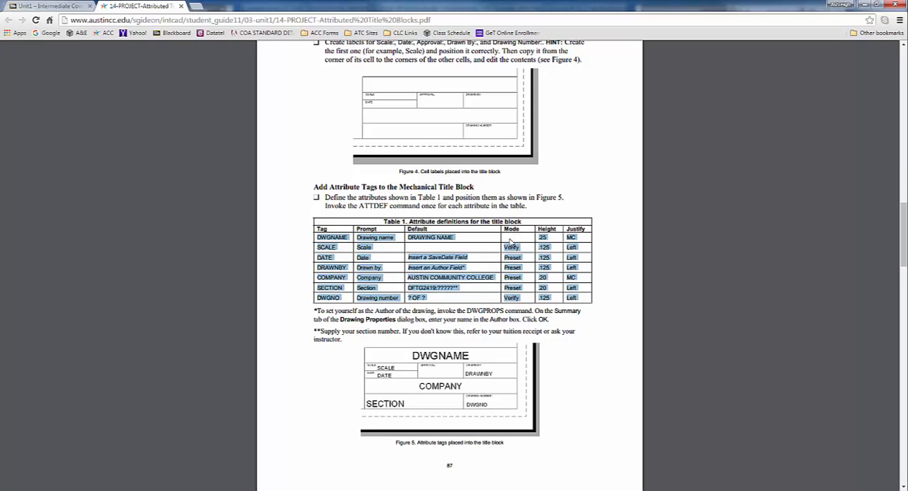
drag(537, 237, 580, 238)
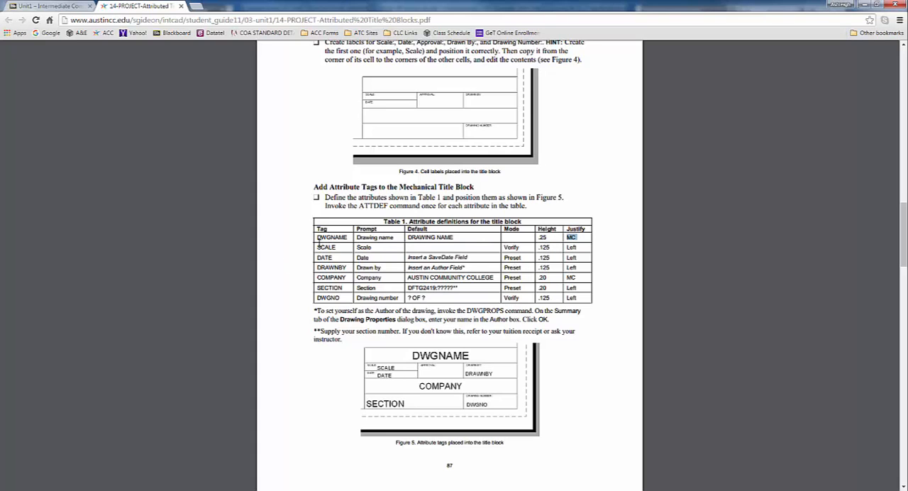
key(alt+Tab)
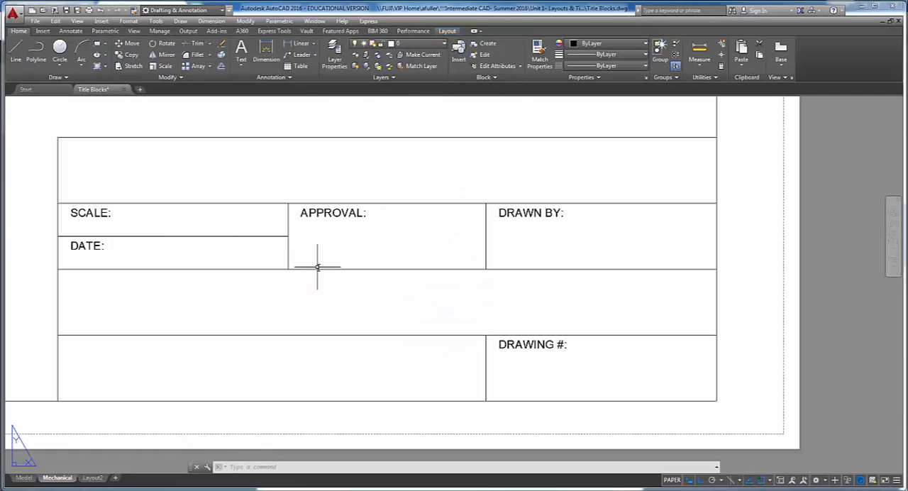
- Start an attribute definition with tag DWGNAME, prompt Drawing Name and default DRAWING NAME, consulting Table 1 in the browser's project PDF and returning to AutoCAD
click(43, 32)
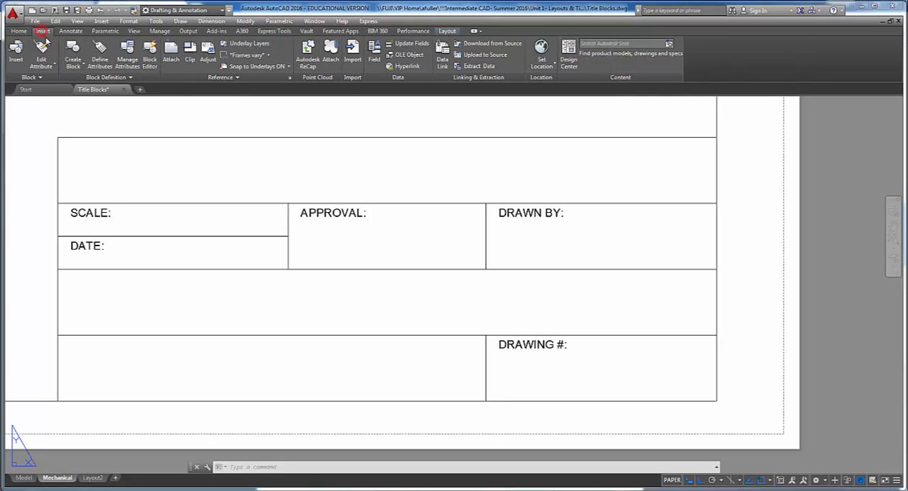
click(101, 52)
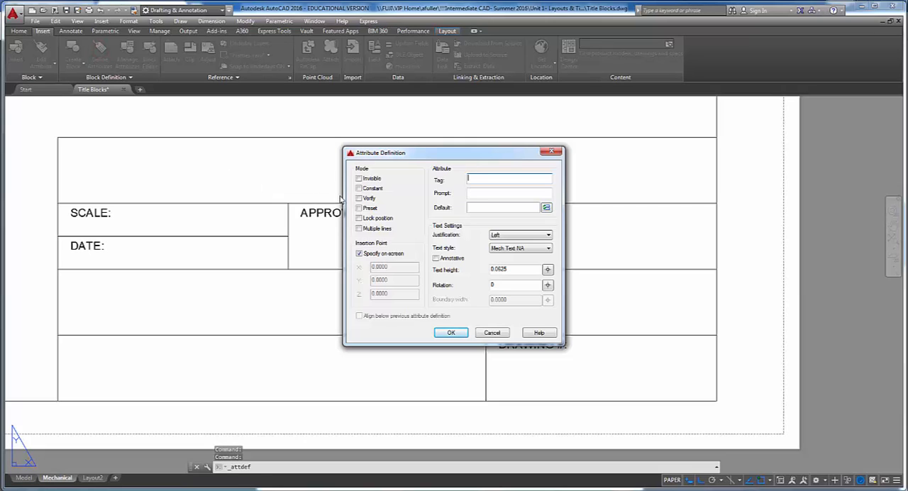
text(DWGNAME)
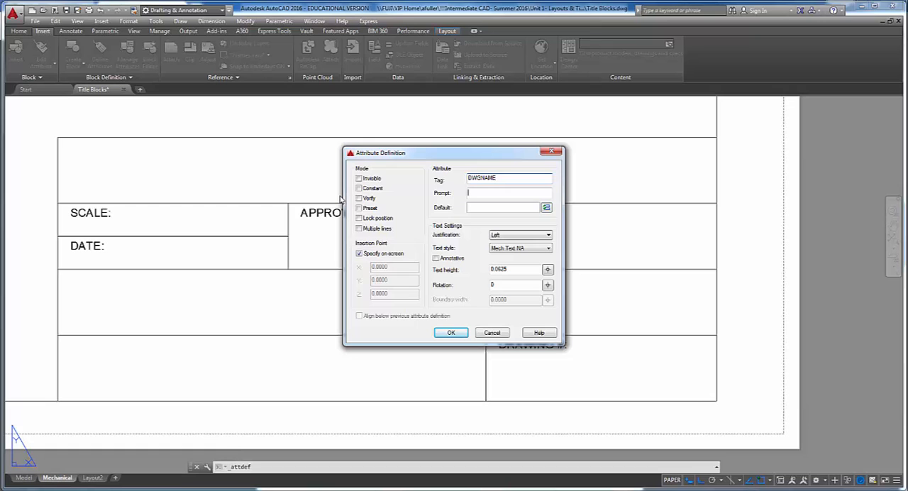
key(alt+Tab)
key(alt+Tab)
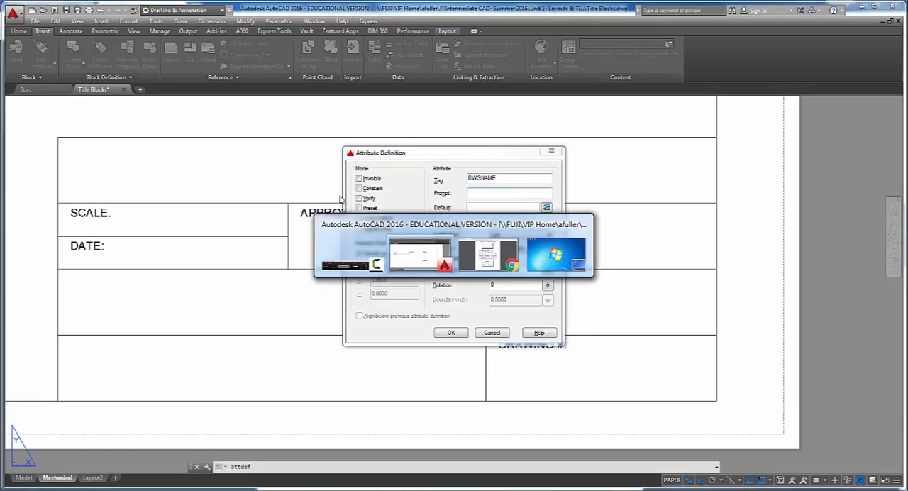
key(alt+Tab)
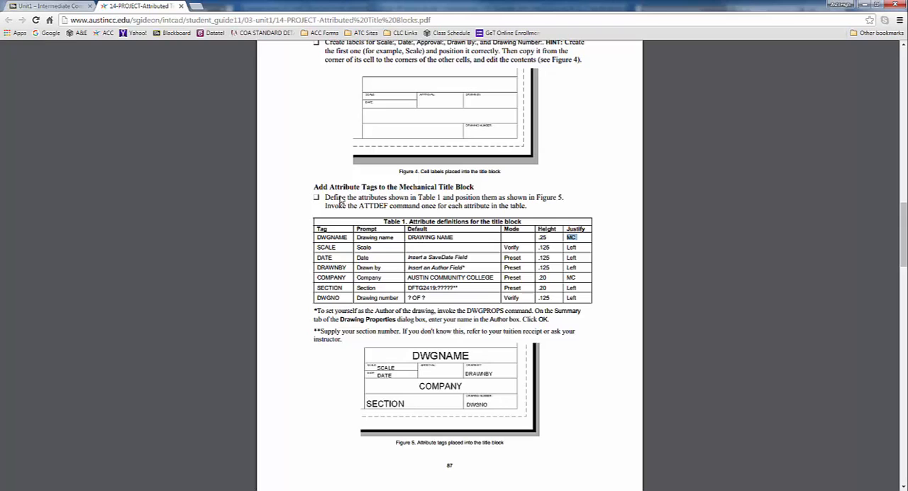
key(alt+Tab)
text(Drawing Name)
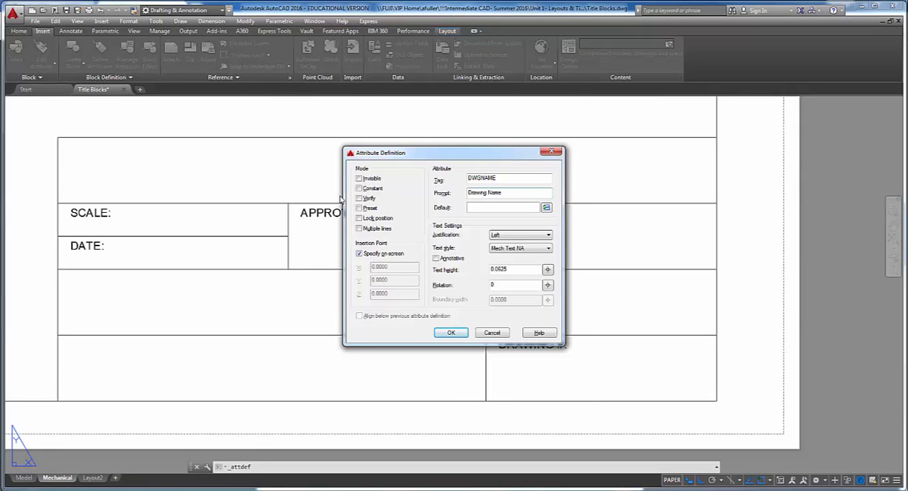
key(alt+Tab)
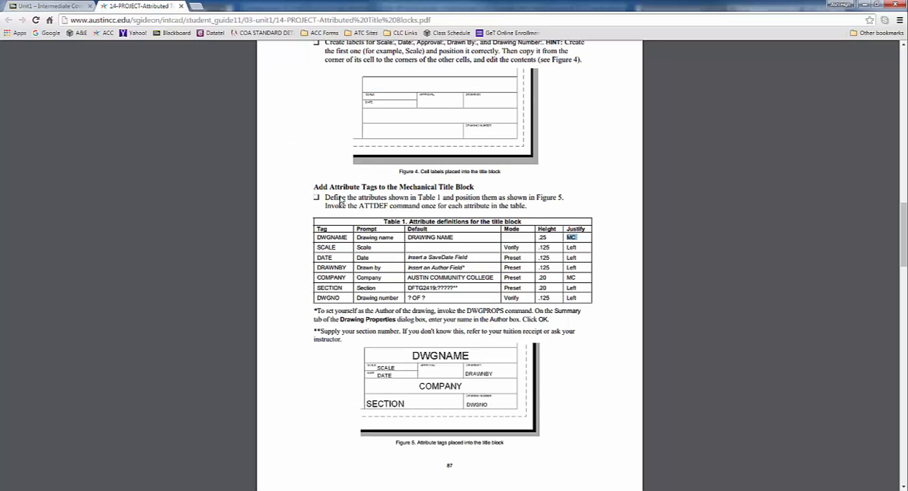
key(alt+Tab)
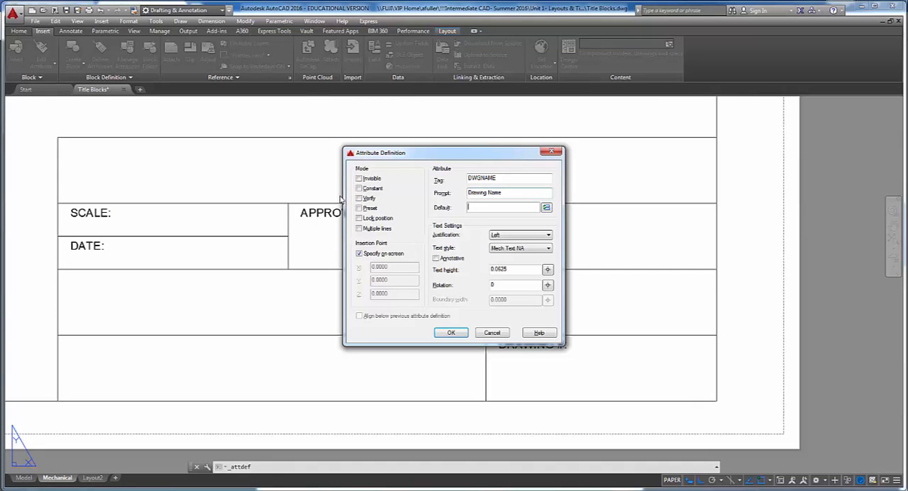
text(DRAWING NAME)
- Check the DWGNAME row in the PDF, then set the attribute's text height to .25 and justification to Middle center and accept the definition
key(alt+Tab)
key(alt+Tab)
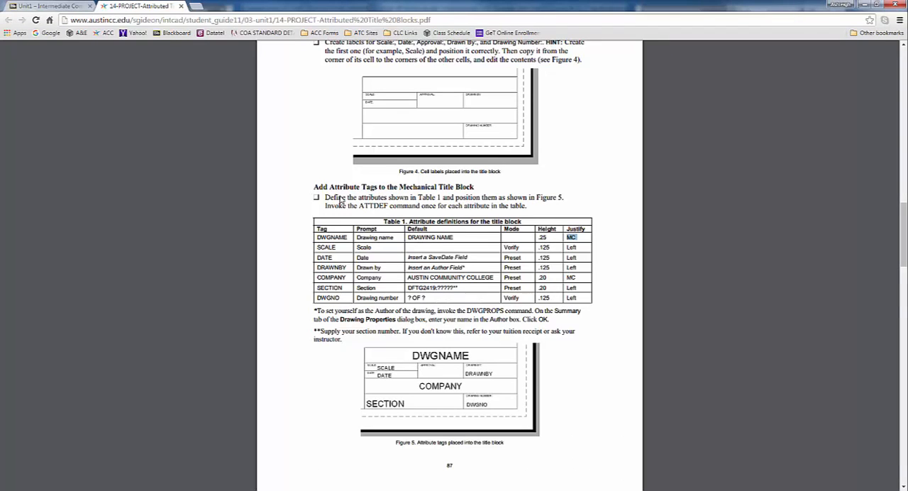
key(alt+Tab)
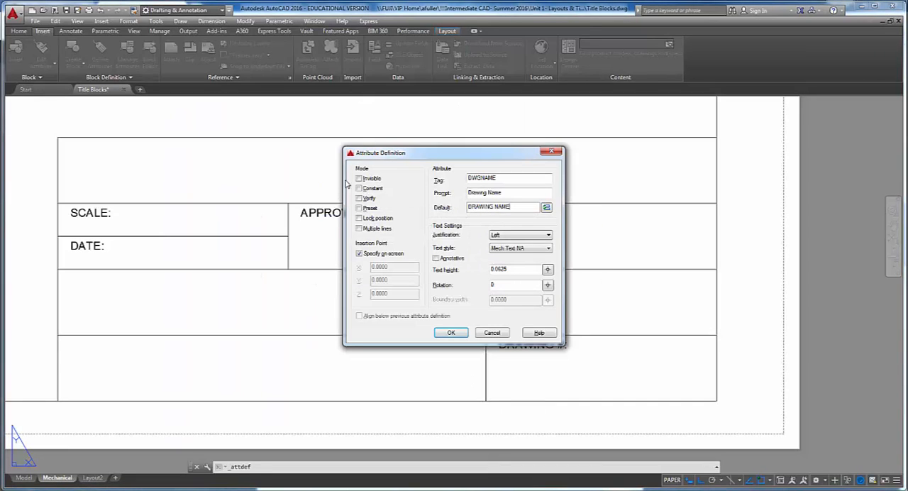
double_click(516, 270)
text(.18)
click(508, 237)
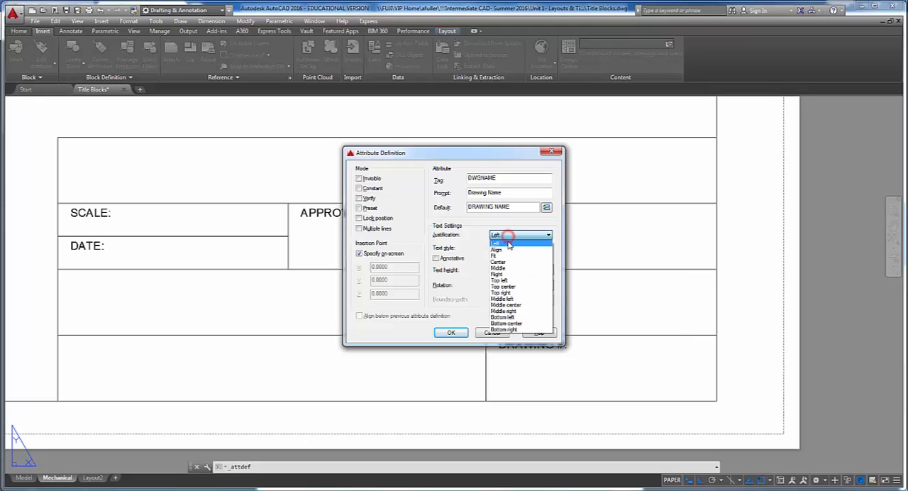
click(505, 305)
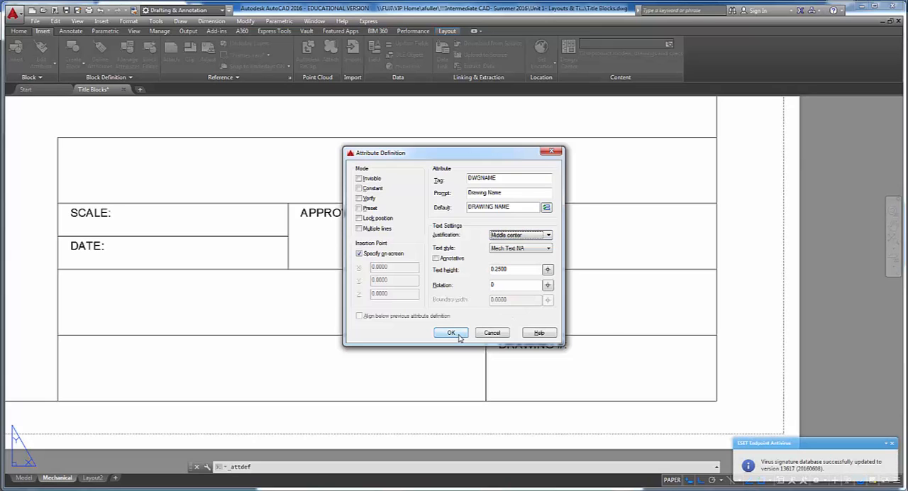
click(451, 333)
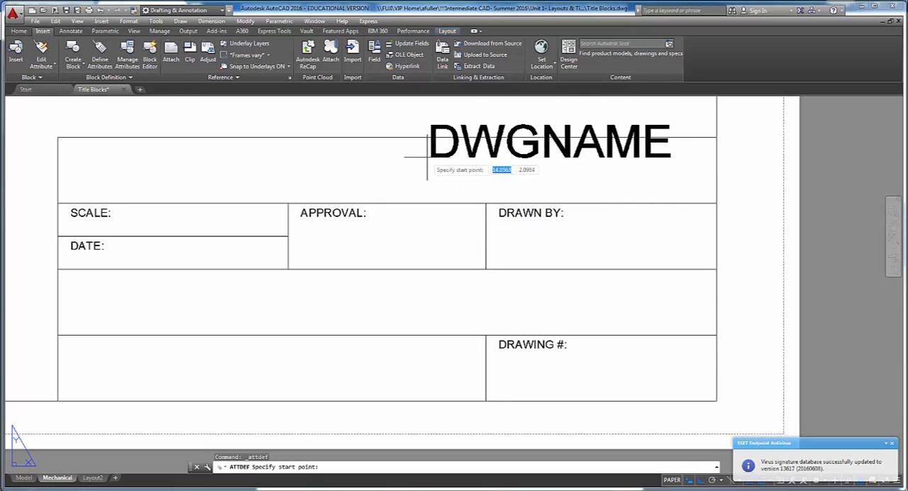
- Dismiss the antivirus notification and review which object snap modes are active
click(894, 445)
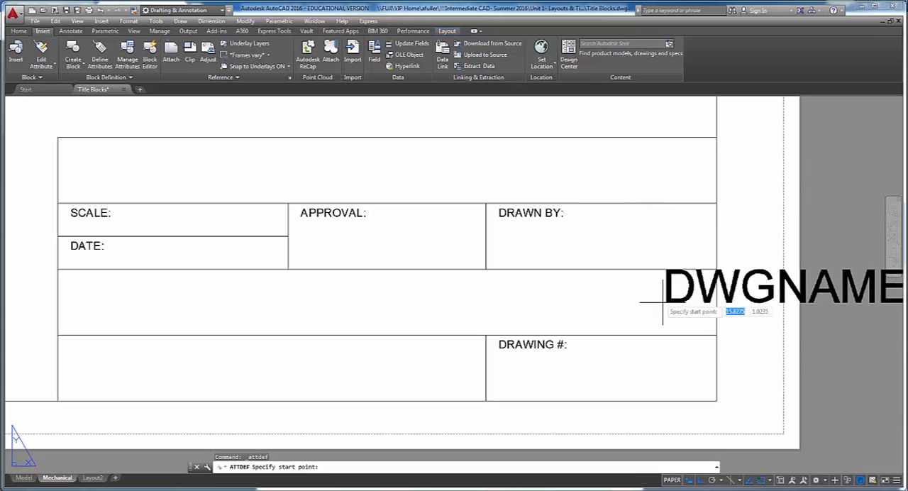
click(769, 480)
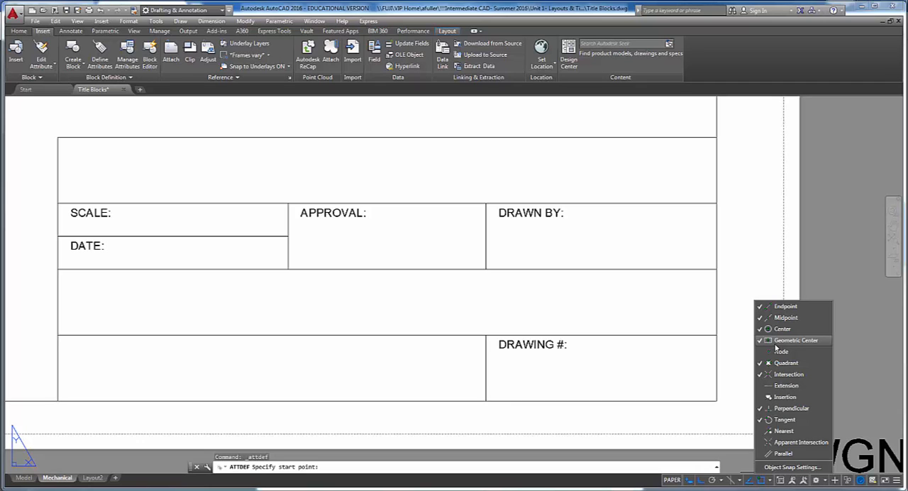
click(747, 274)
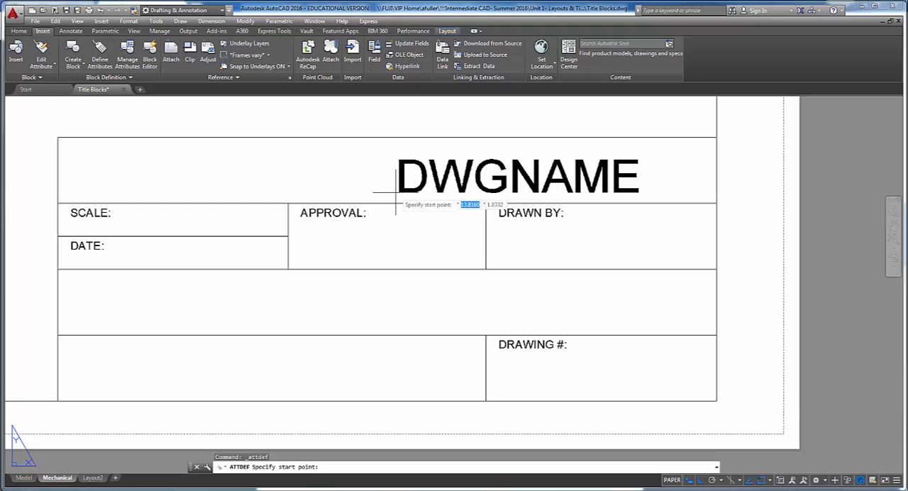
- Place the DWGNAME attribute at the centre of the title block's top cell, using Mid Between 2 Points on its opposite corners
shift+right_click(395, 198)
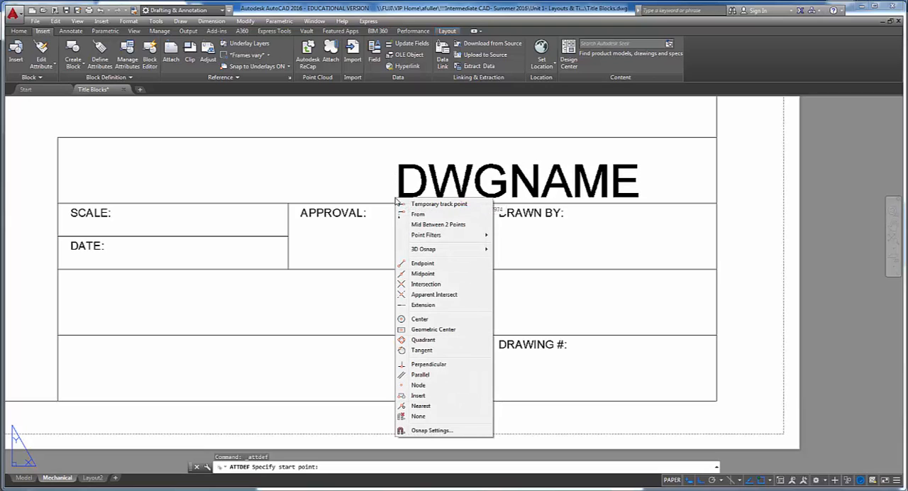
click(422, 224)
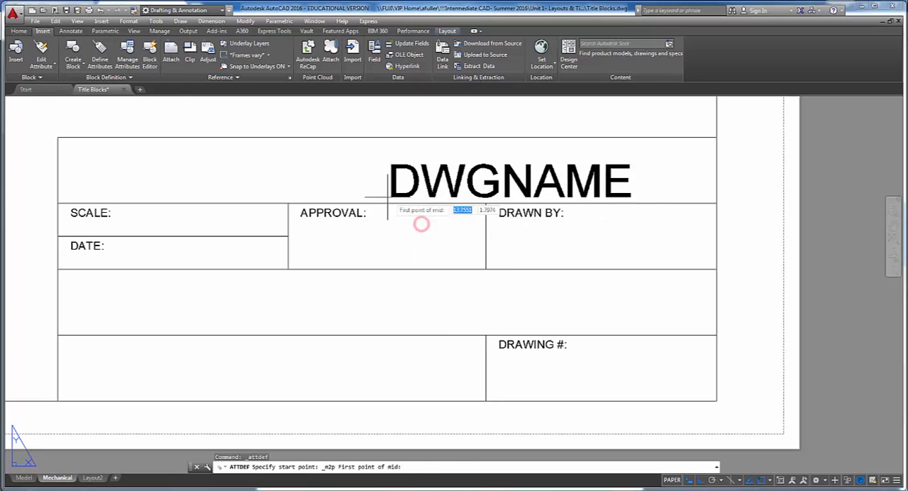
click(57, 137)
click(715, 203)
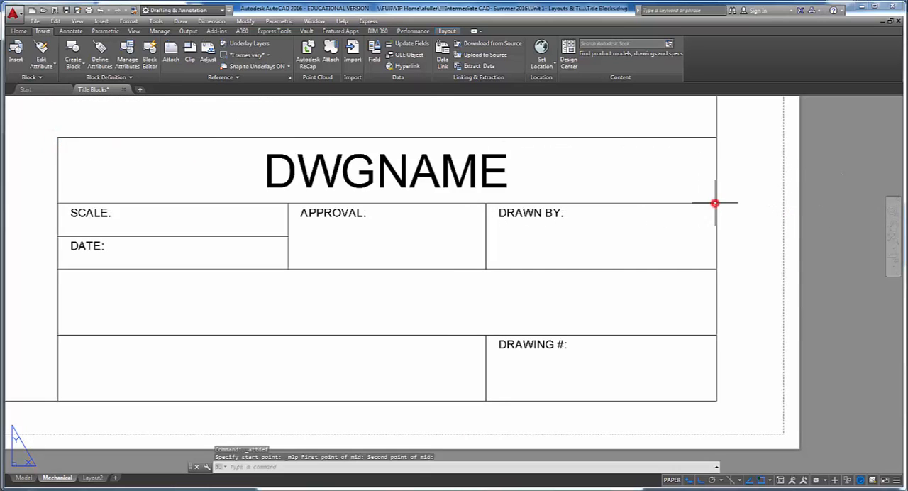
- Select the DWGNAME attribute to check its insertion grip in the top cell, and clear the selection
click(386, 178)
click(366, 170)
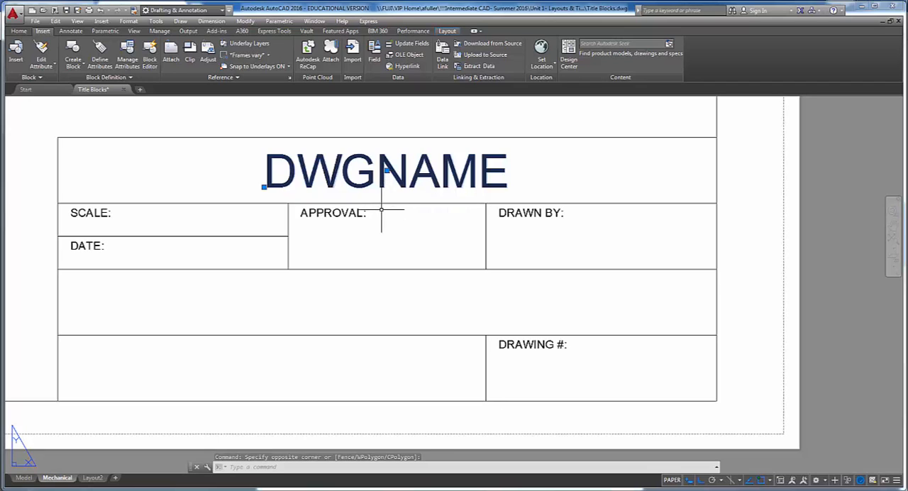
key(Escape)
key(Escape)
key(Escape)
middle_drag(375, 219, 399, 207)
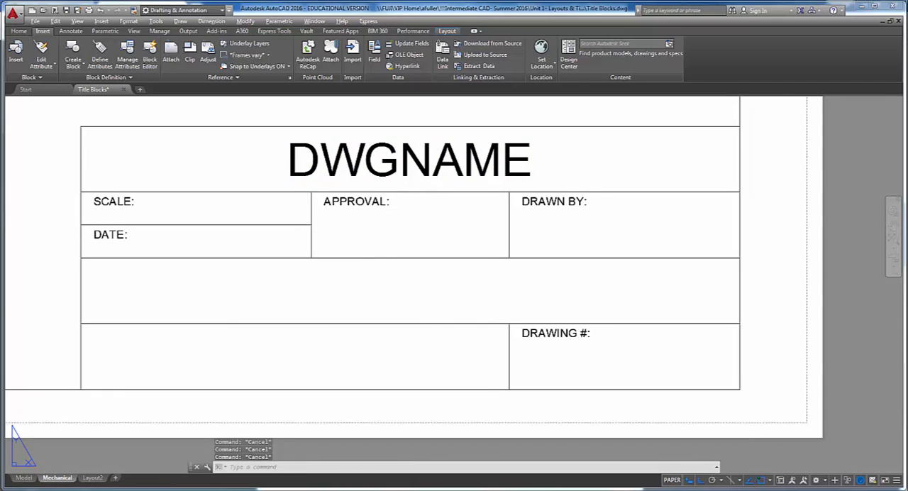
- Look up the SCALE row in the PDF's Table 1 and start an attribute definition with tag SCALE, prompt Scale and default ?:?
key(alt+Tab)
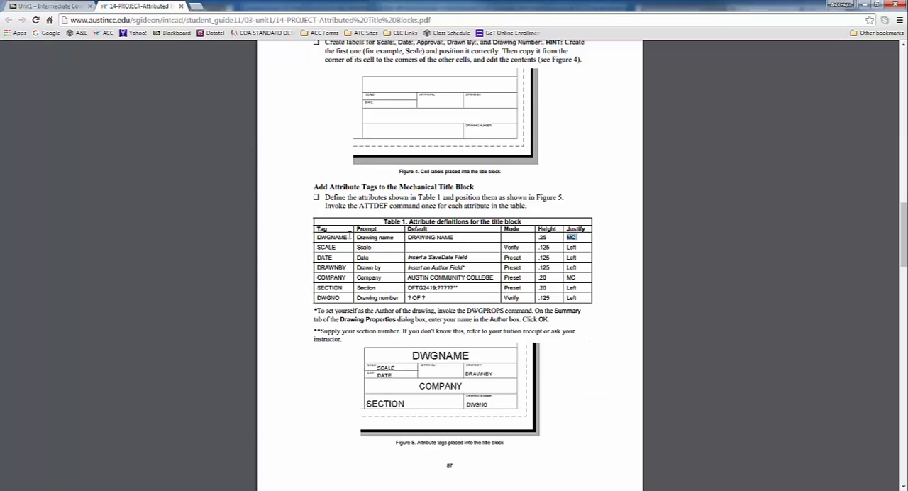
drag(315, 247, 376, 247)
key(alt+Tab)
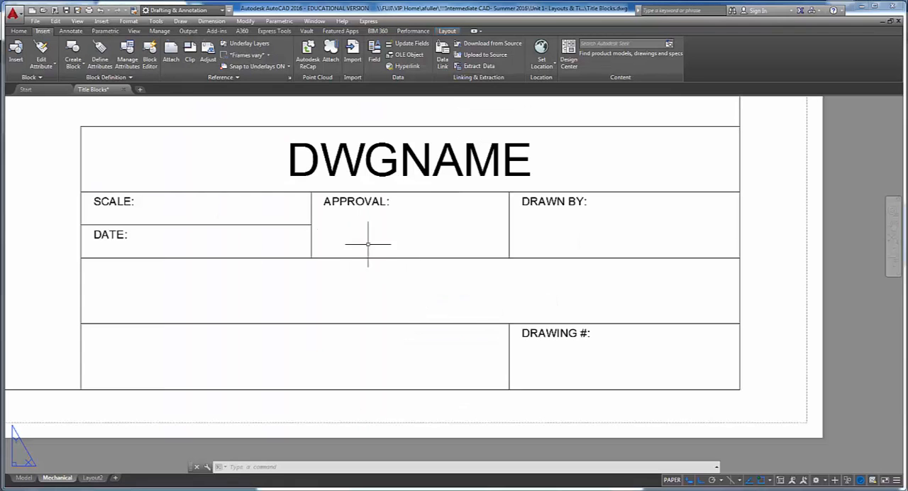
click(100, 56)
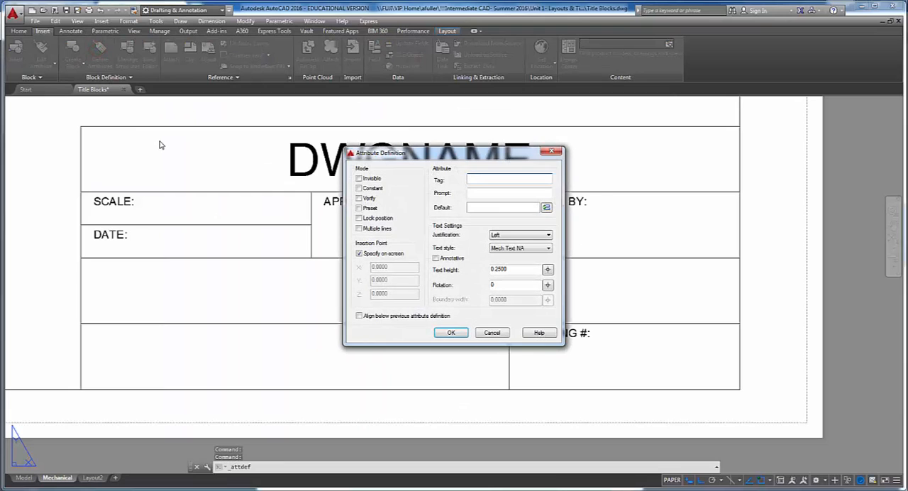
text(SCALE)
key(Tab)
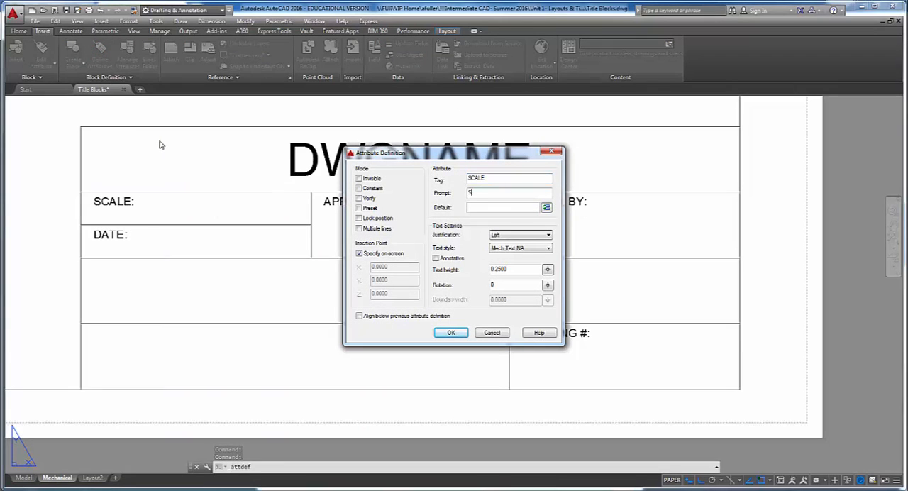
key(Tab)
text(sc)
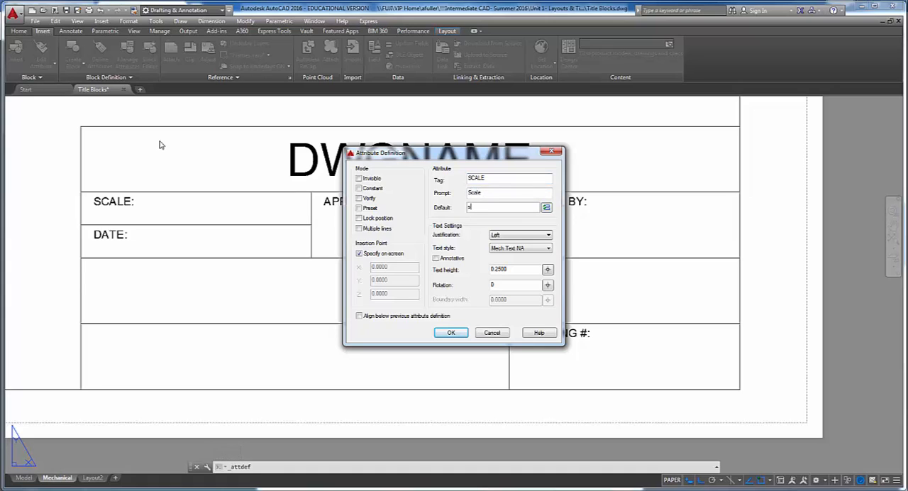
key(BackSpace)
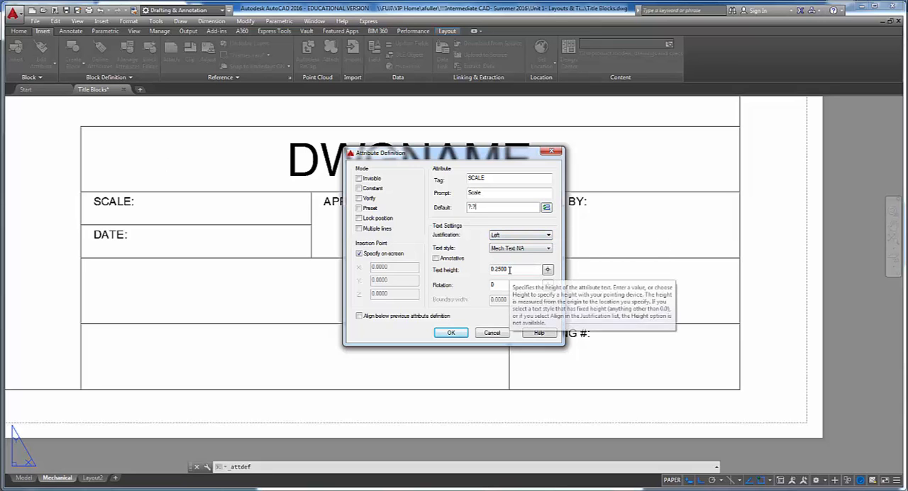
- Check the SCALE mode and height in the PDF, enable Verify, set the text height to .125, and accept the definition
key(alt+Tab)
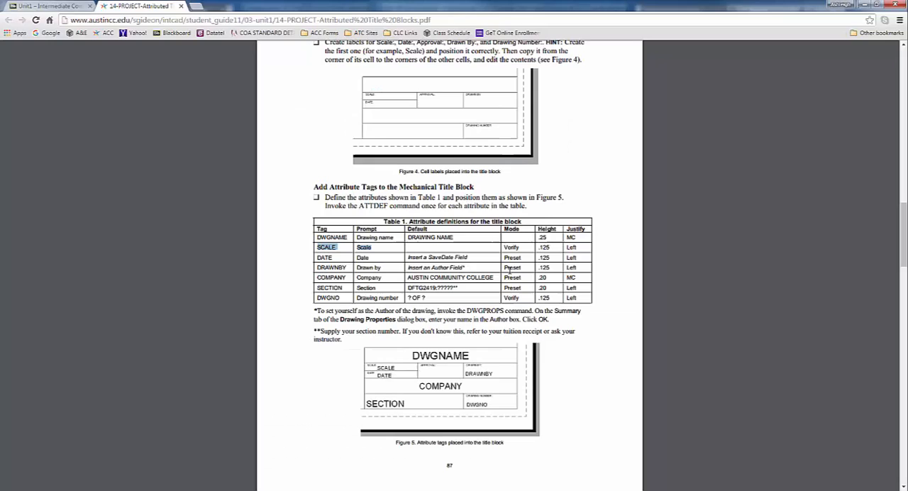
drag(503, 247, 557, 247)
key(alt+Tab)
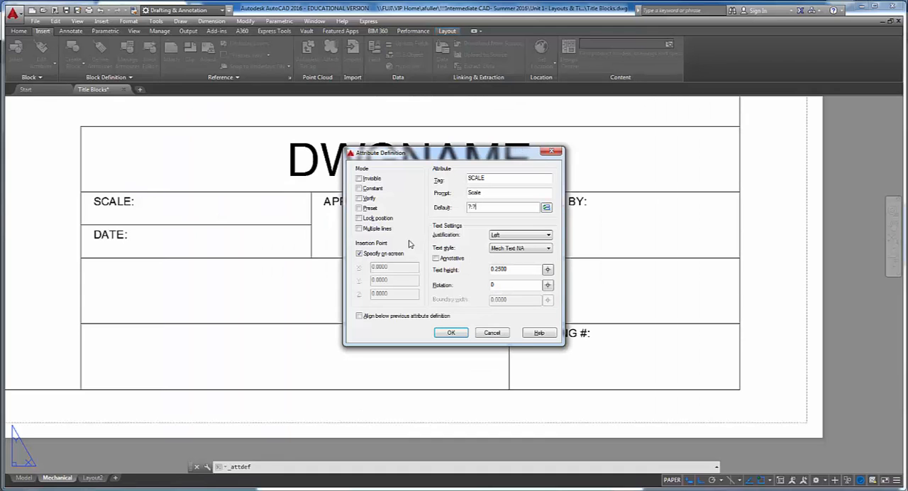
click(359, 199)
drag(517, 269, 463, 269)
text(.125)
click(451, 333)
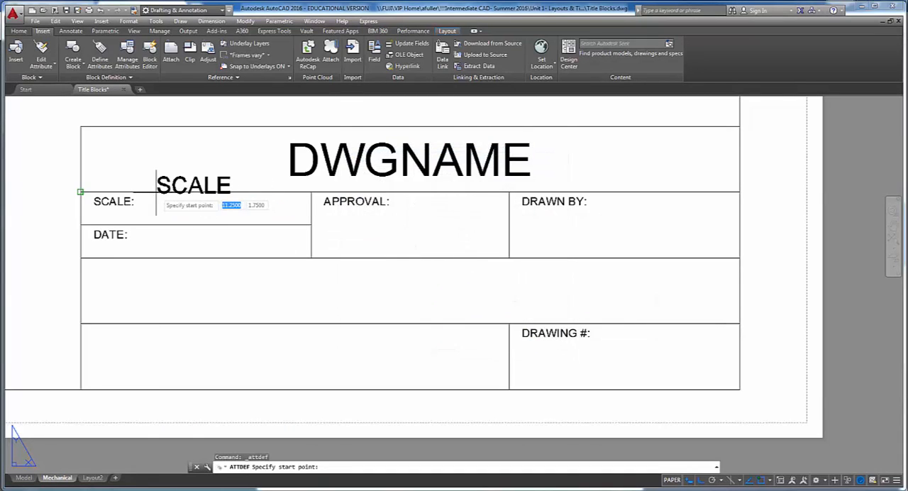
- Place the SCALE attribute just after the SCALE: label, slightly above the cell's lower line
scroll(151, 207, up, 4)
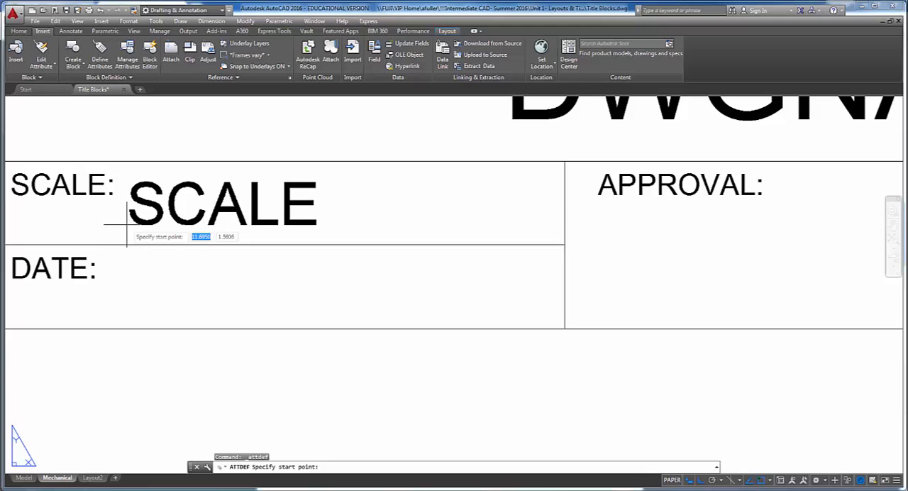
middle_drag(127, 224, 193, 225)
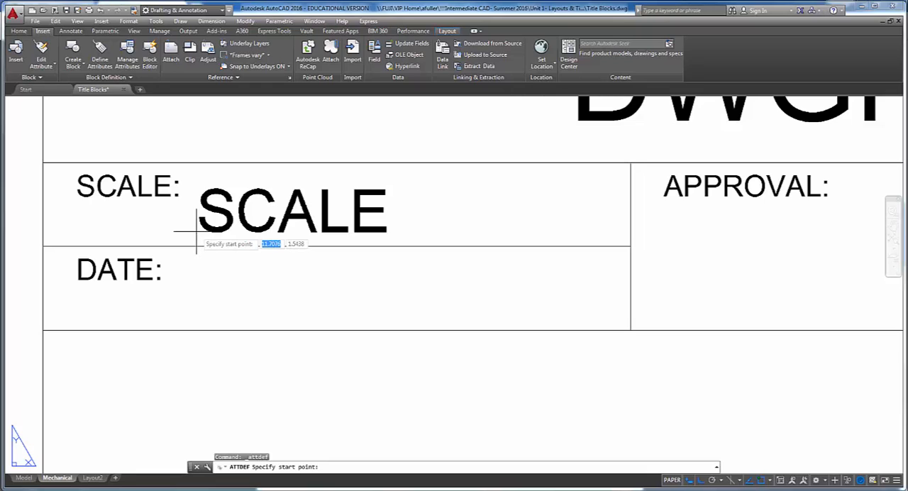
click(198, 235)
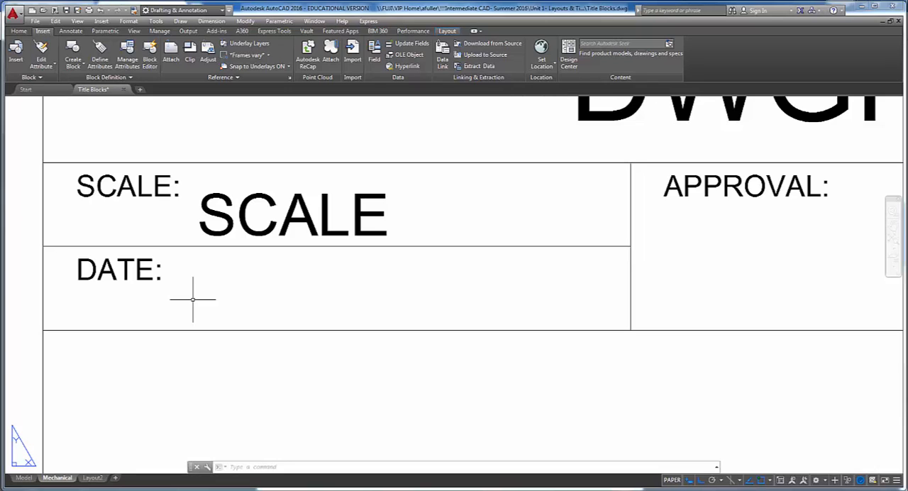
- Start another attribute definition with tag DATE and prompt Date
middle_drag(217, 237, 214, 220)
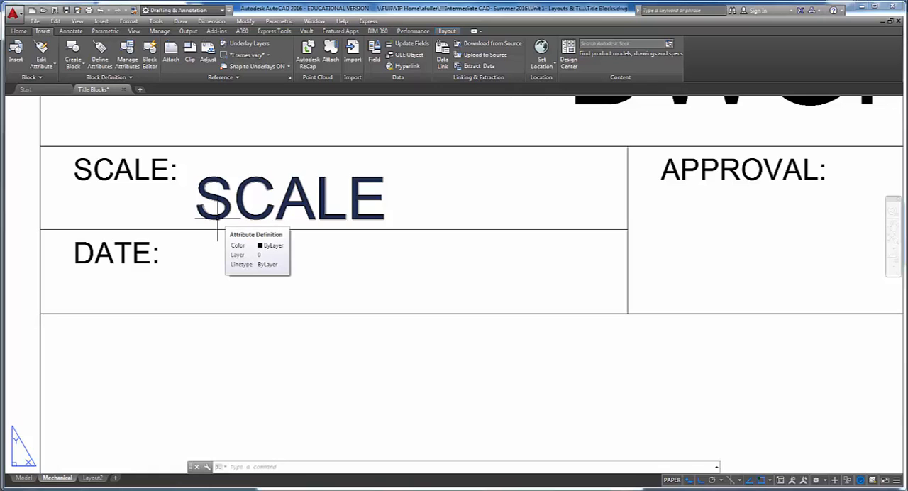
key(Return)
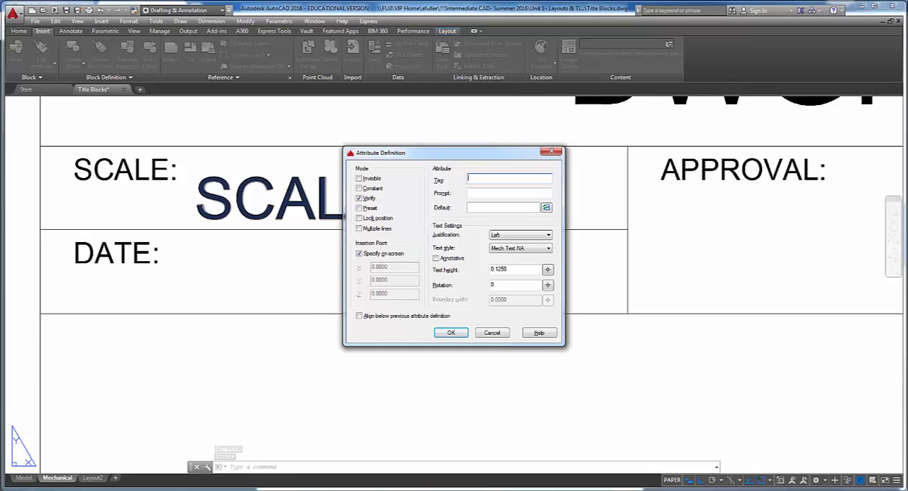
text(DATE)
key(Tab)
text(dA)
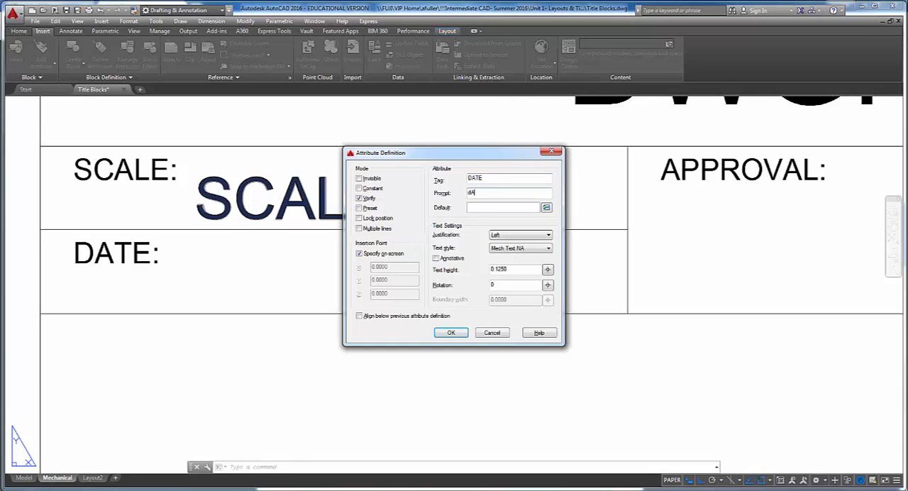
key(BackSpace)
key(BackSpace)
text(Date)
key(Tab)
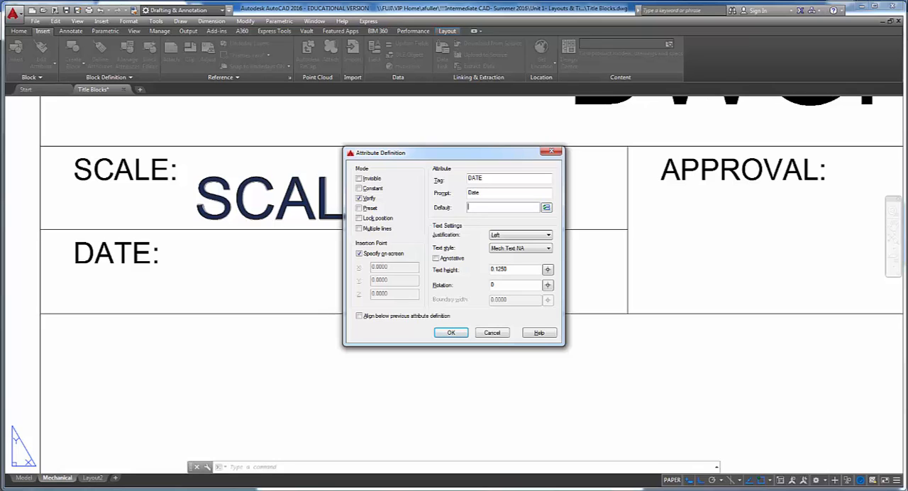
- Begin inserting a field as the DATE attribute's default value and limit the field names to the Date & Time category
click(546, 208)
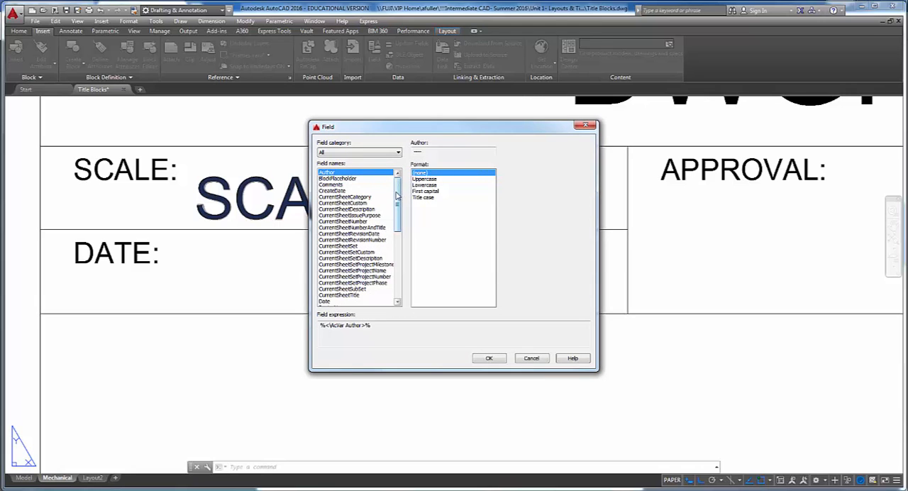
drag(398, 193, 397, 213)
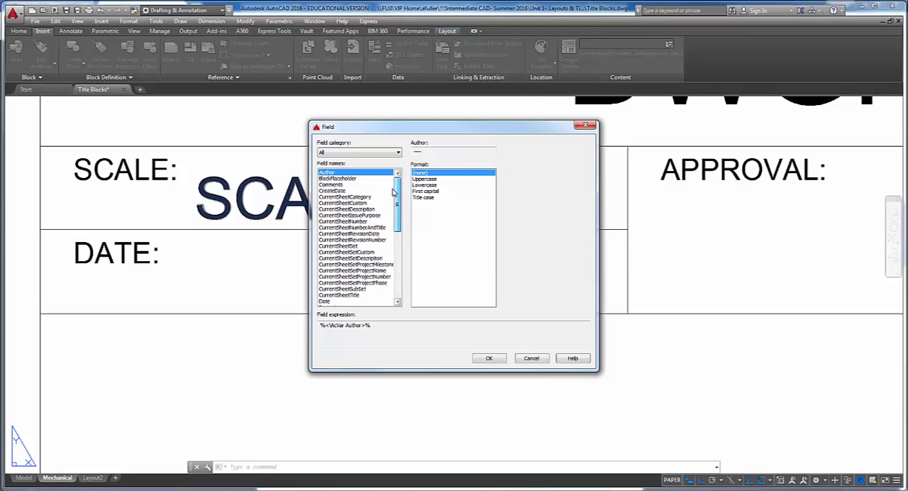
click(390, 153)
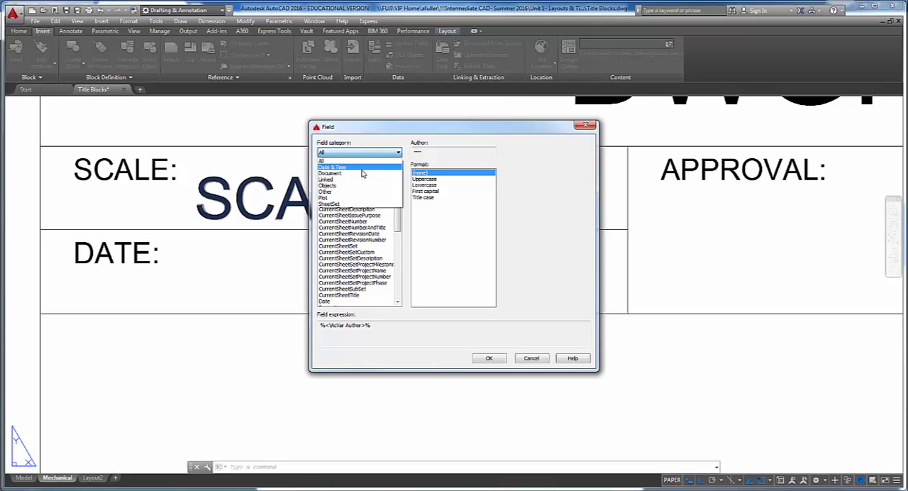
click(361, 168)
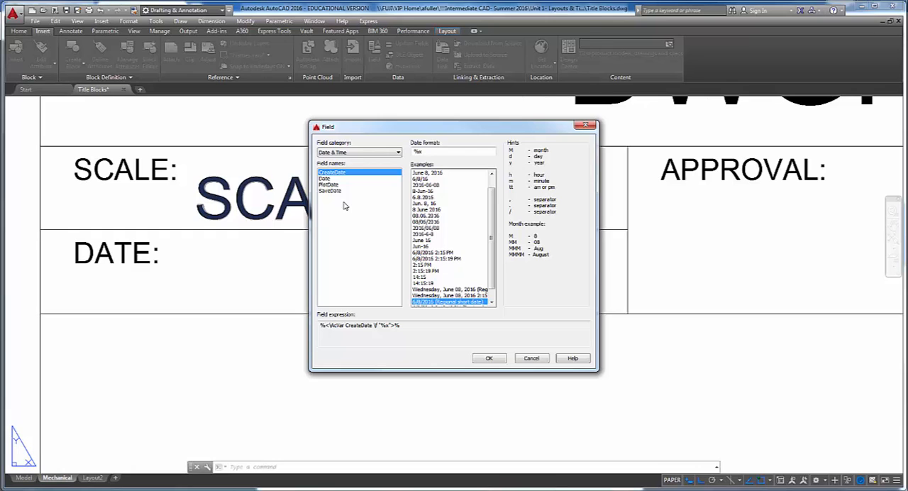
- Use a SaveDate field in M/d/yy format as the DATE default and create the attribute aligned below the SCALE attribute
click(342, 192)
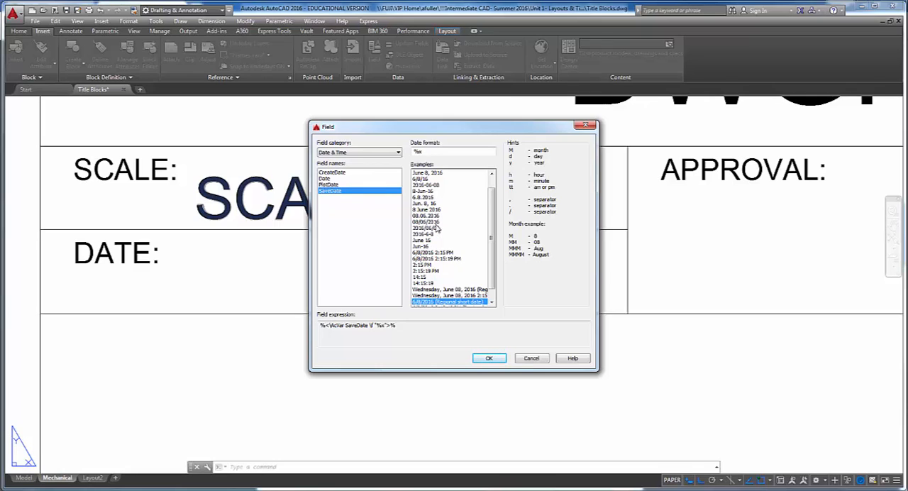
click(427, 179)
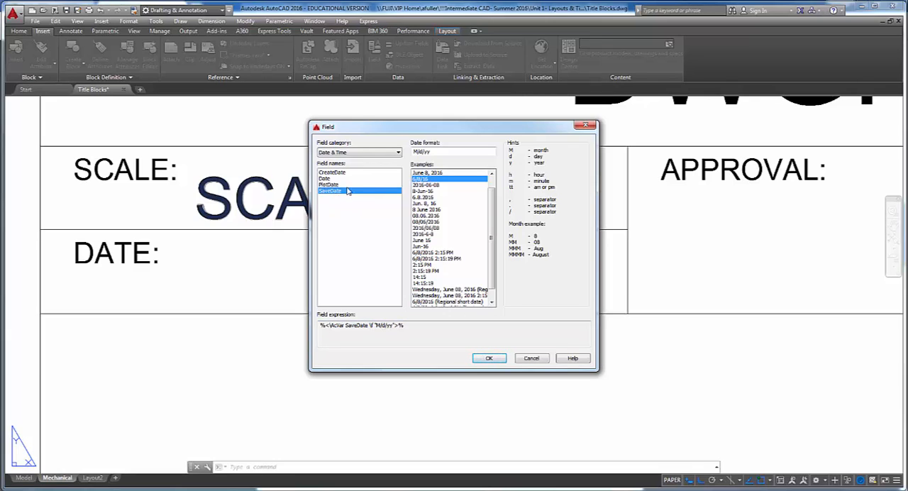
click(489, 358)
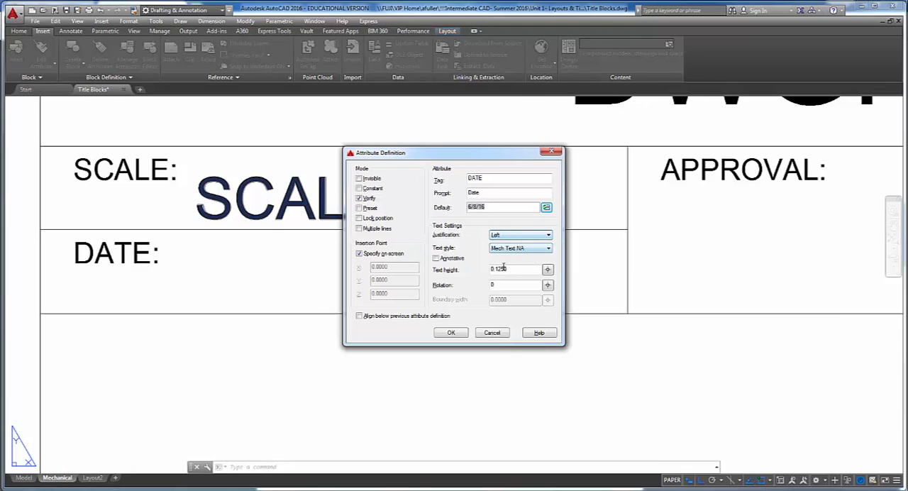
click(359, 316)
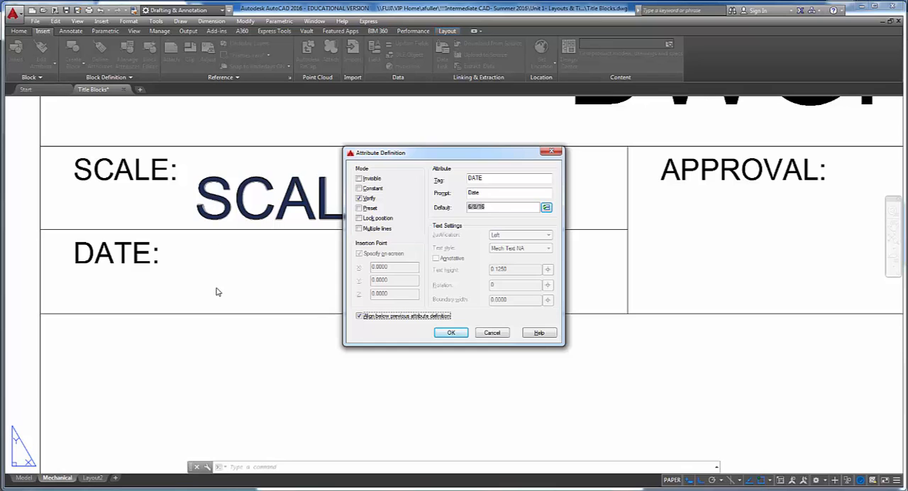
click(451, 334)
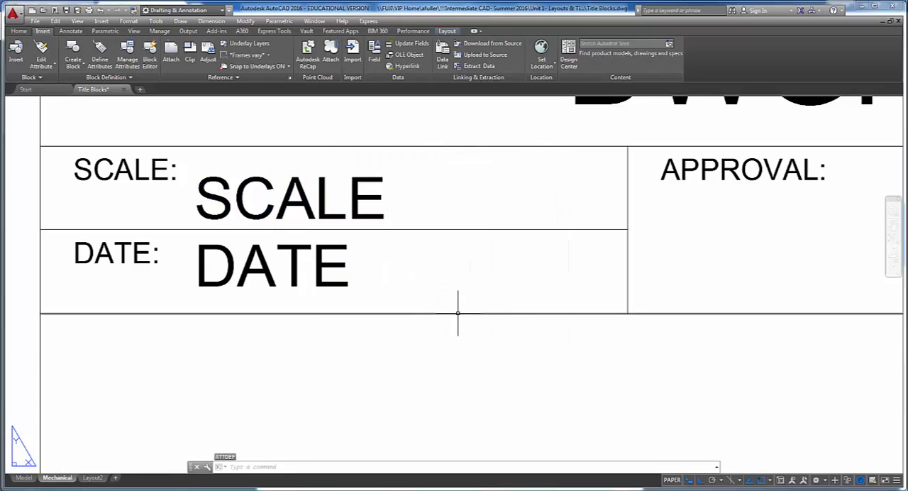
- Move the DATE attribute tag straight down slightly so it sits just above the lower line of its cell
text(m)
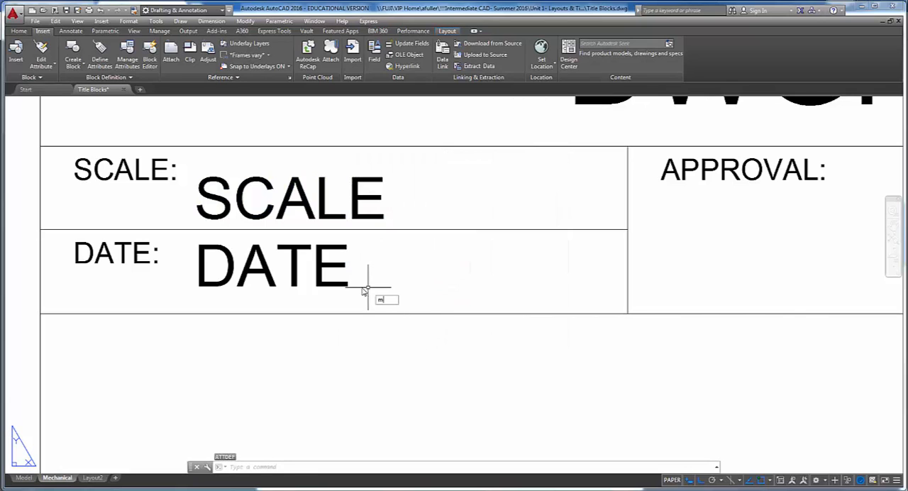
key(Return)
click(336, 282)
key(Return)
click(418, 270)
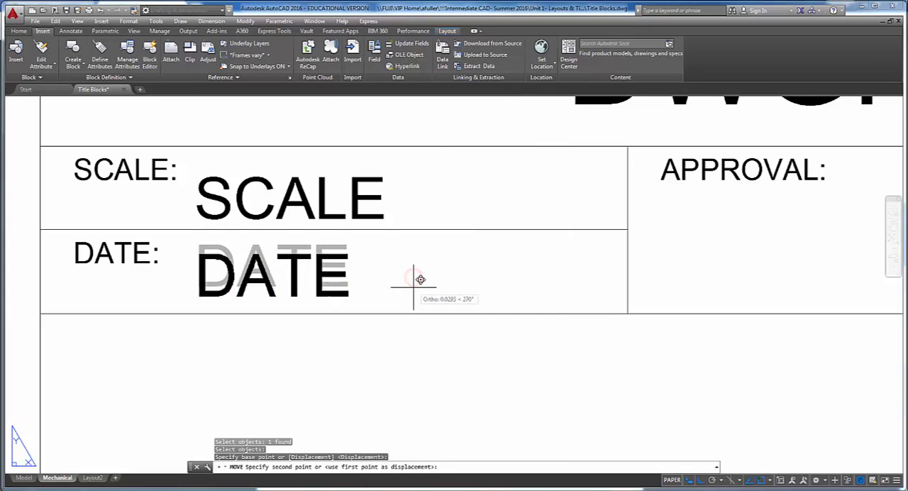
click(413, 290)
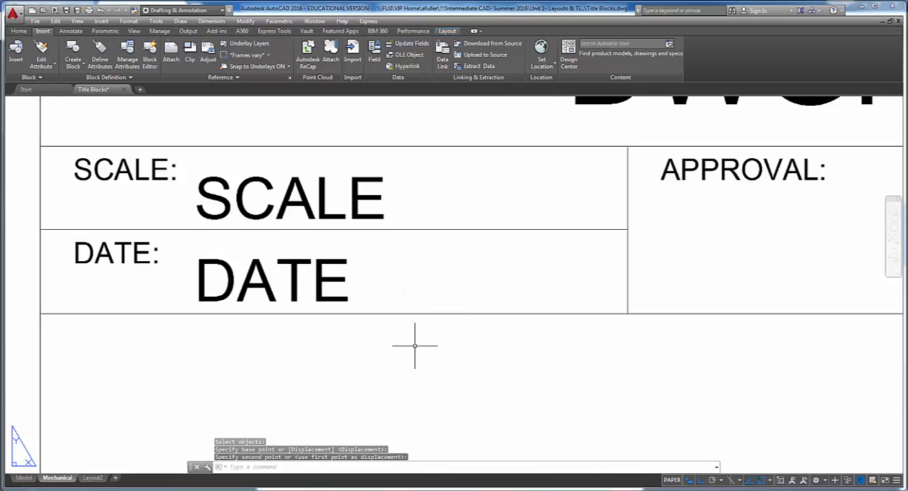
middle_drag(418, 344, 410, 345)
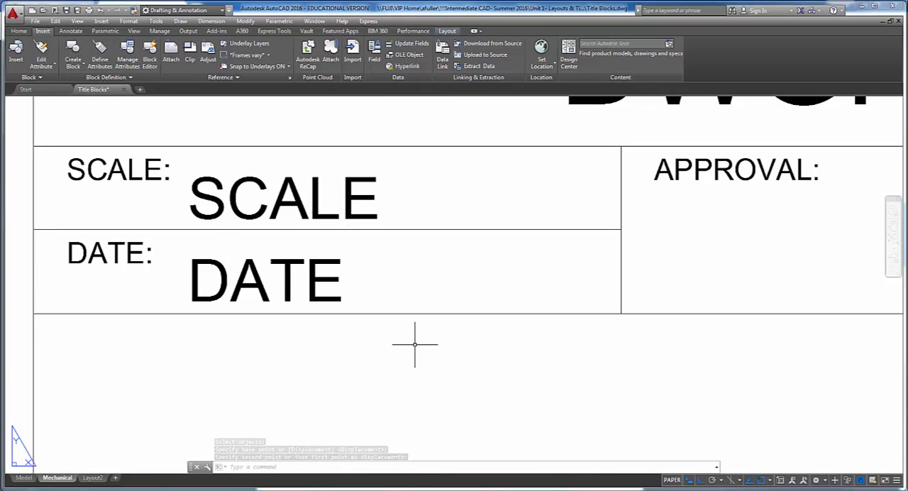
- Start another attribute definition and look up the DRAWNBY row and its default in Table 1 of the project PDF
scroll(515, 314, down, 5)
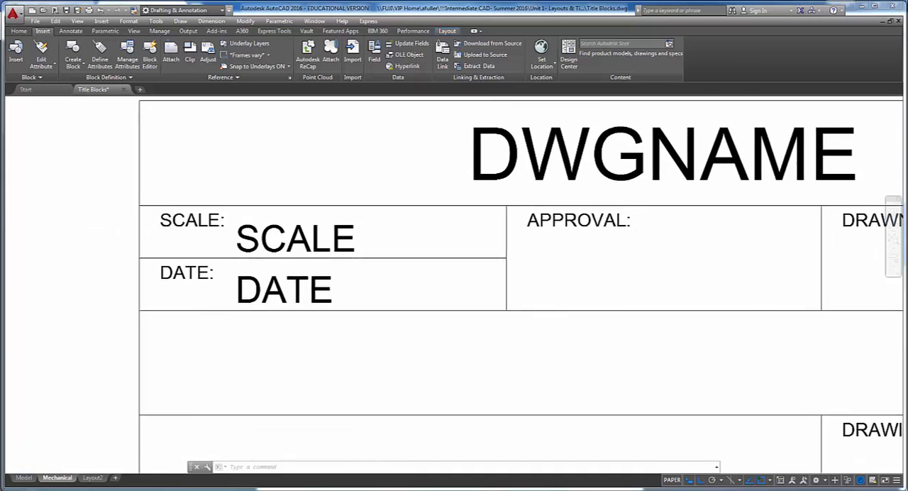
middle_drag(515, 315, 265, 276)
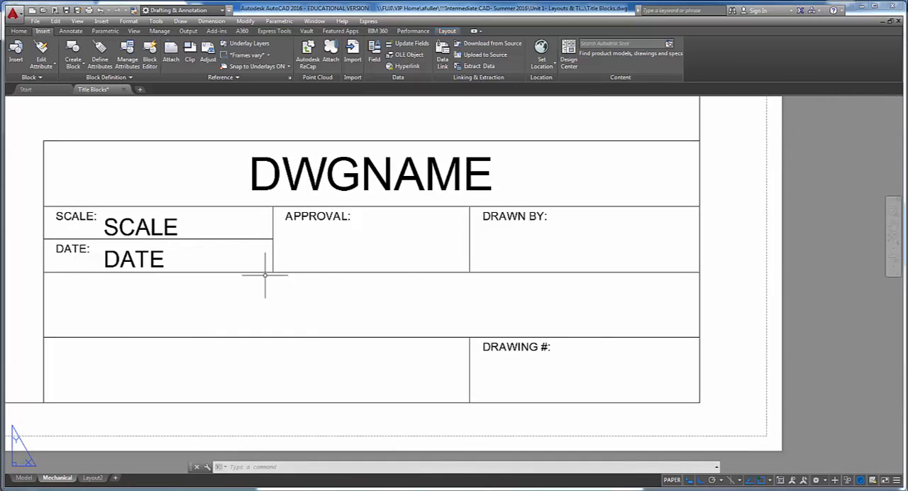
middle_drag(497, 234, 367, 257)
scroll(487, 249, up, 2)
click(100, 54)
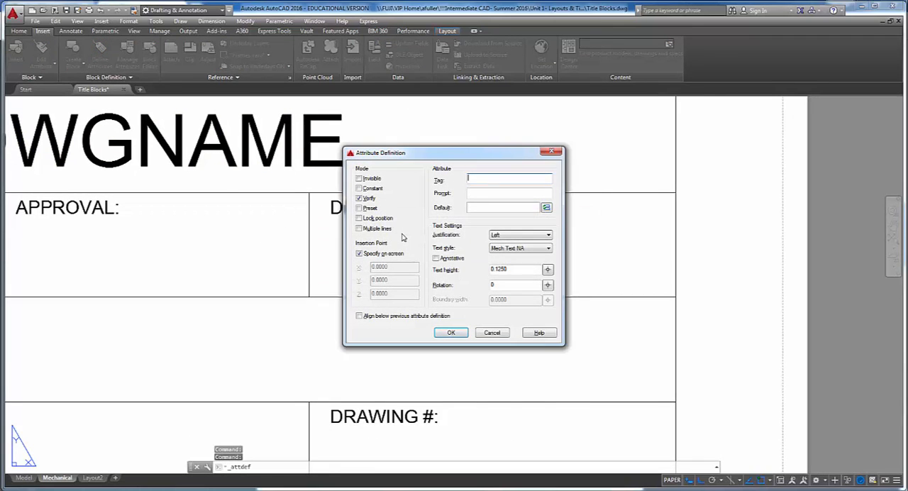
key(alt+Tab)
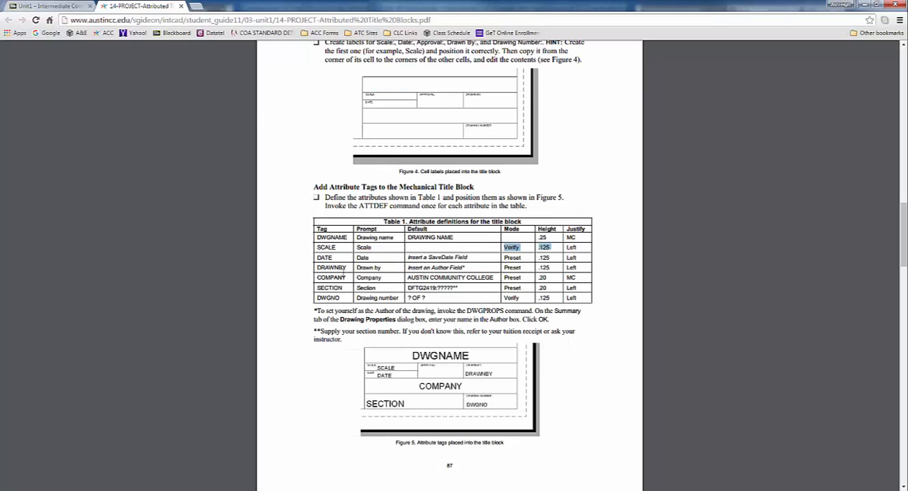
mouse_move(313, 268)
mouse_down()
mouse_move(453, 267)
mouse_move(424, 258)
mouse_move(469, 258)
mouse_up()
click(426, 267)
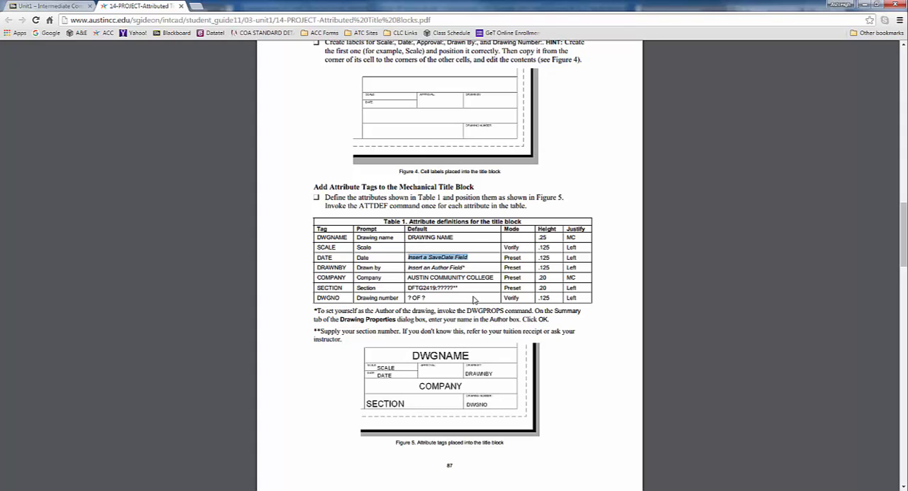
key(alt+Tab)
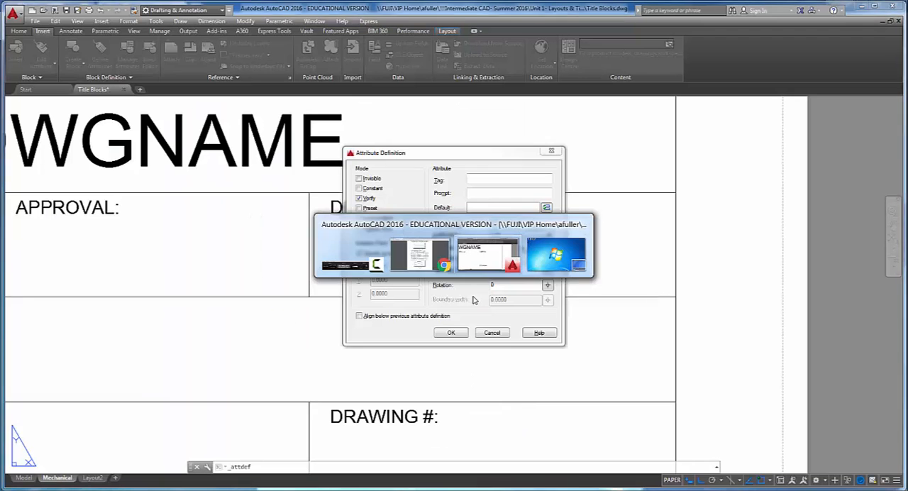
- Enter DRAWNBY as the attribute's tag and Drawn By as its prompt
text(DR)
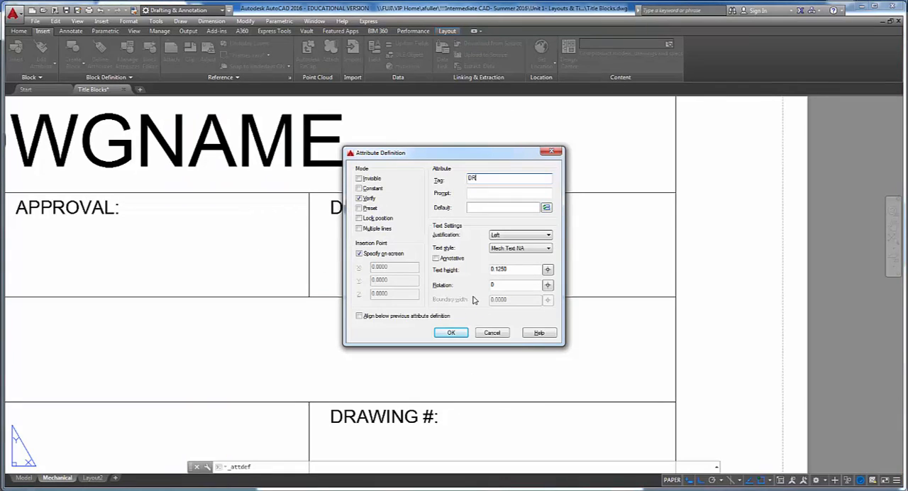
text(AWIBY)
key(Tab)
text(Drawn By)
- Insert the Author field from the Document category, in Uppercase format, as the DRAWNBY attribute's default value
click(546, 207)
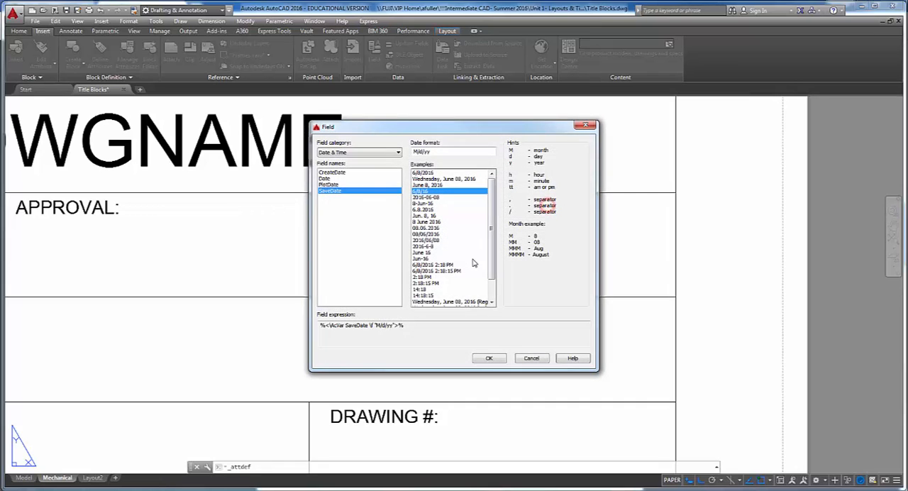
click(369, 149)
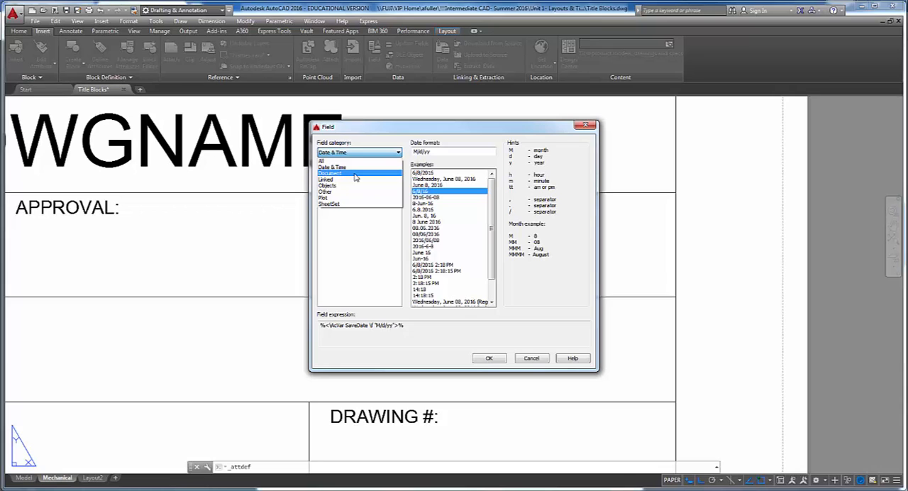
click(355, 161)
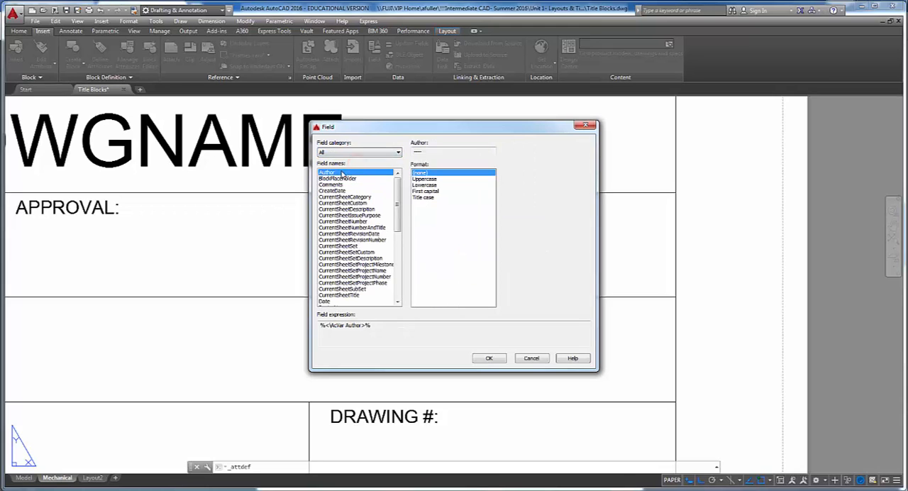
click(346, 154)
click(335, 172)
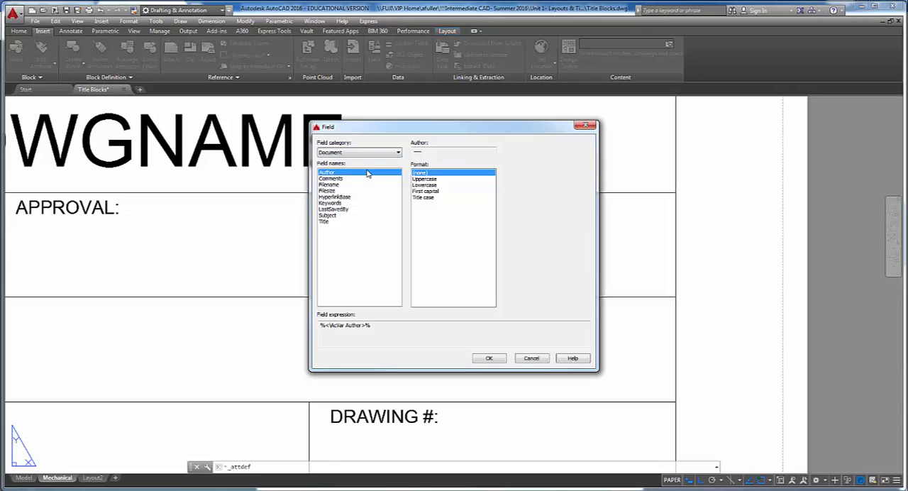
click(429, 180)
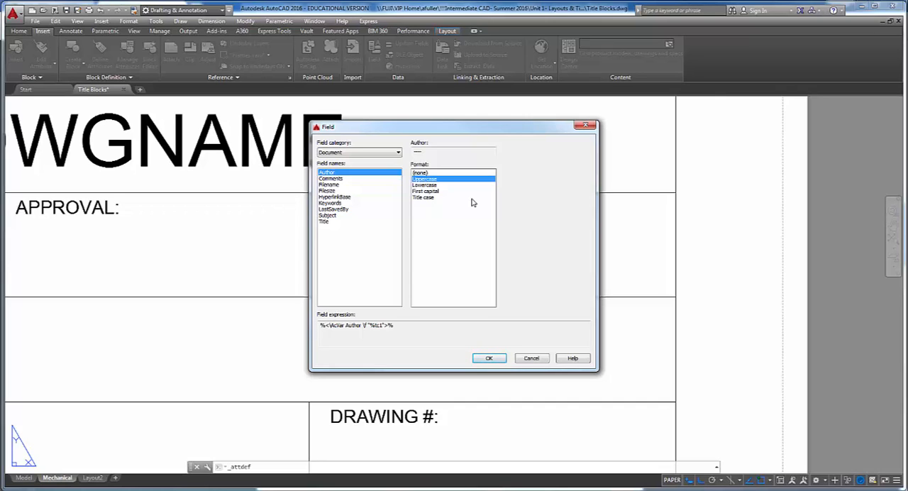
click(496, 359)
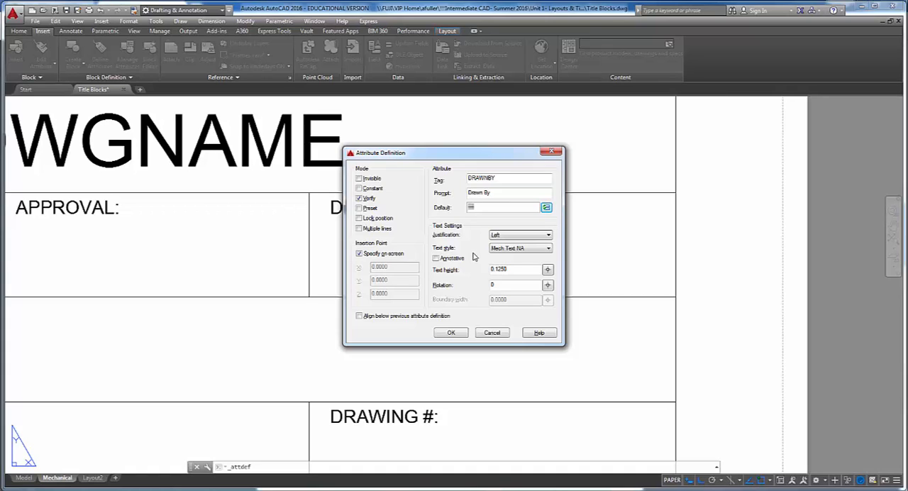
- Try overwriting the DRAWNBY default with typed text, clear it, and reinsert the uppercase Author field
key(BackSpace)
key(BackSpace)
text(cad cicvdk)
key(BackSpace)
key(BackSpace)
key(BackSpace)
key(BackSpace)
key(BackSpace)
key(BackSpace)
key(BackSpace)
click(546, 206)
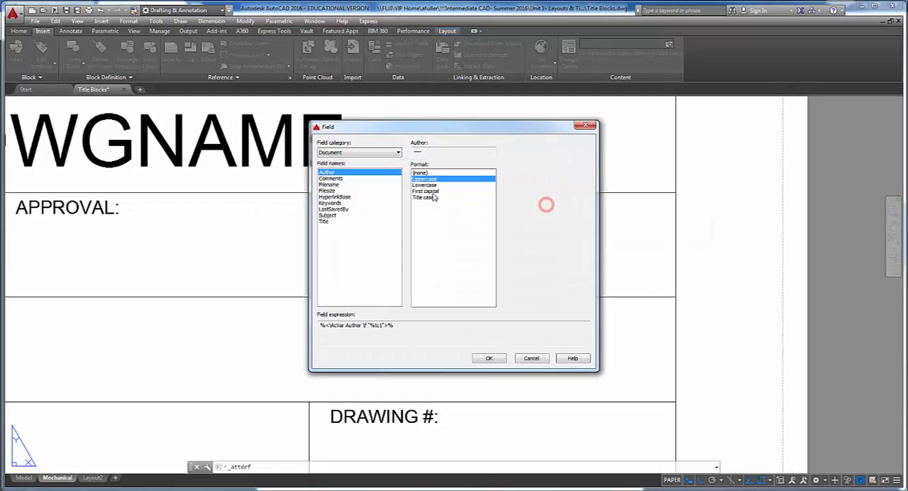
click(488, 358)
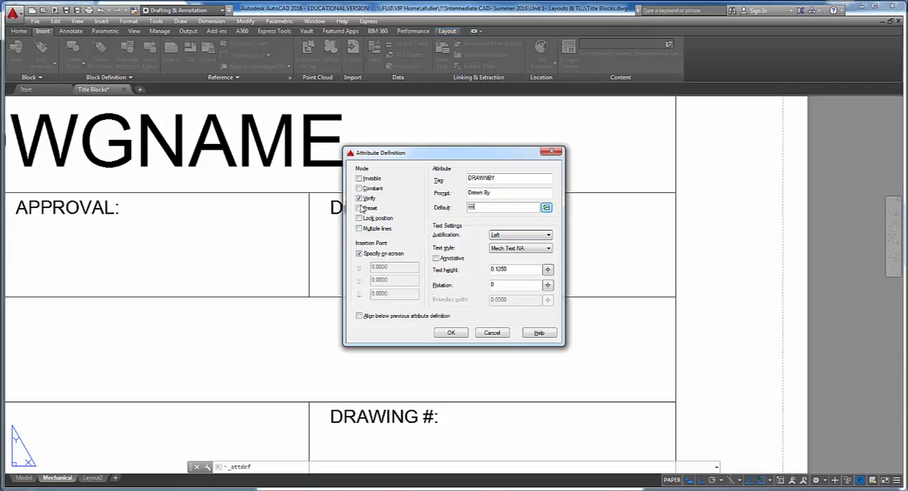
- Switch the DRAWNBY attribute from Verify to Preset mode according to the PDF and place it below the DRAWN BY: label
key(alt+Tab)
key(alt+Tab)
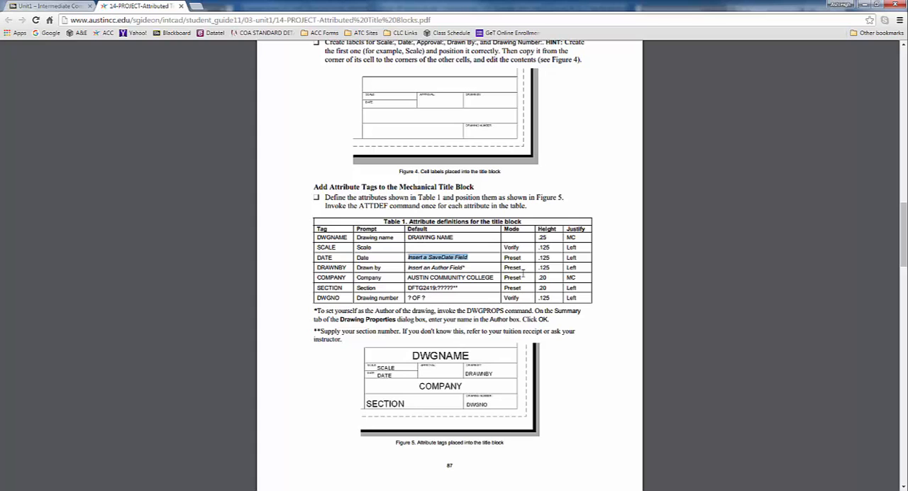
key(alt+Tab)
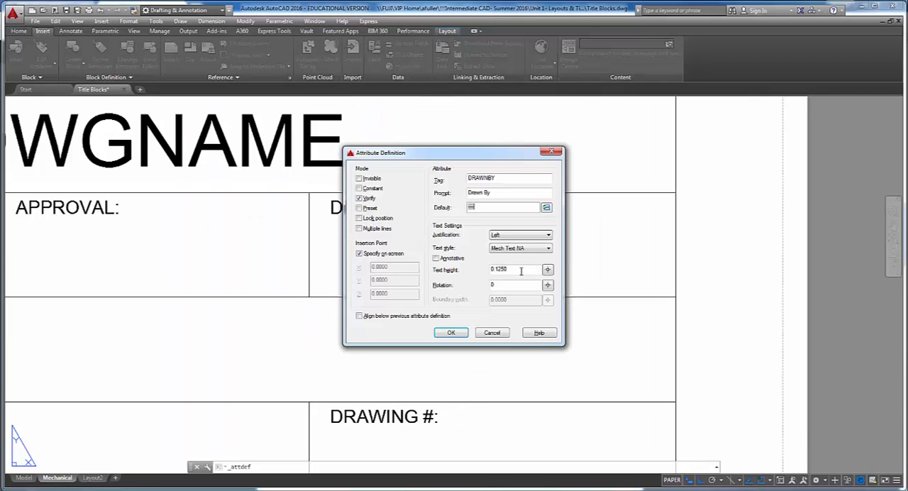
click(359, 199)
click(359, 208)
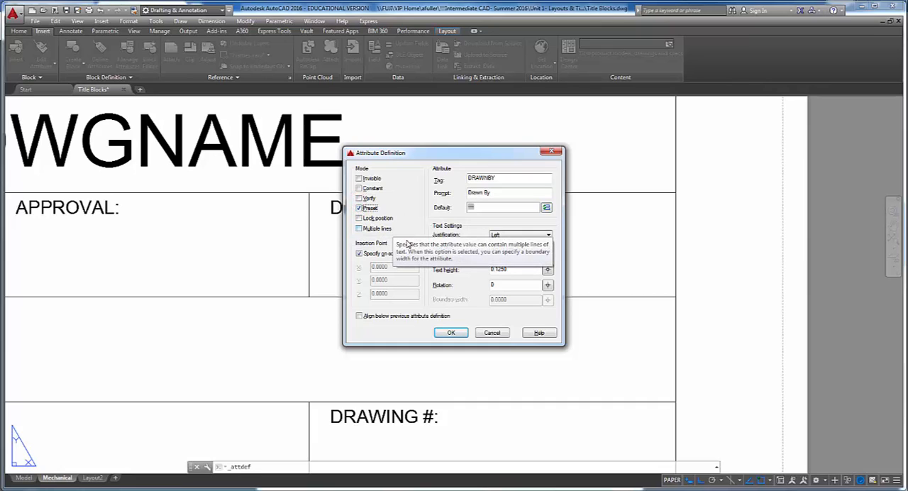
click(451, 334)
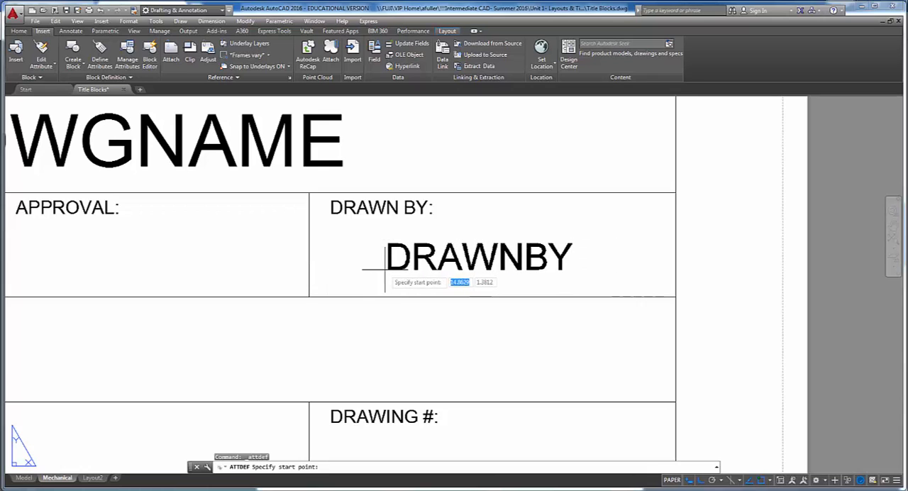
click(335, 277)
- Start another attribute definition and look up the COMPANY row in Table 1 of the project PDF
scroll(405, 276, down, 2)
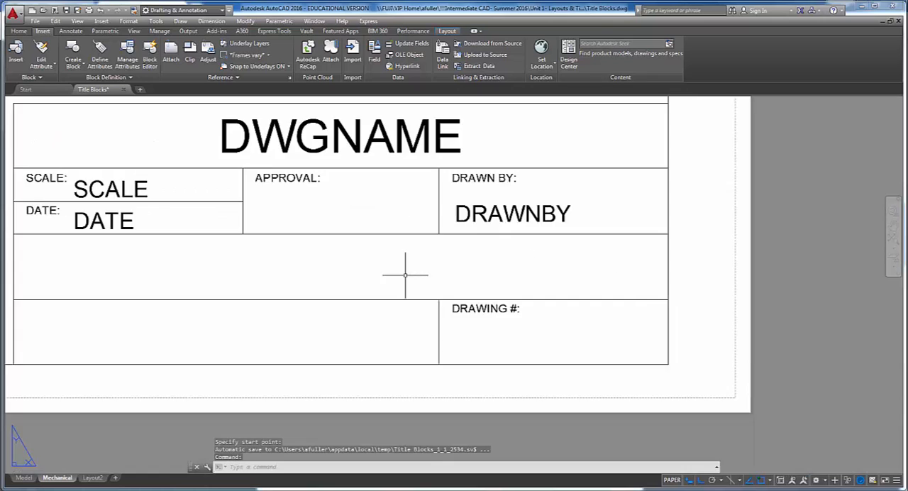
scroll(383, 277, down, 2)
scroll(426, 270, up, 3)
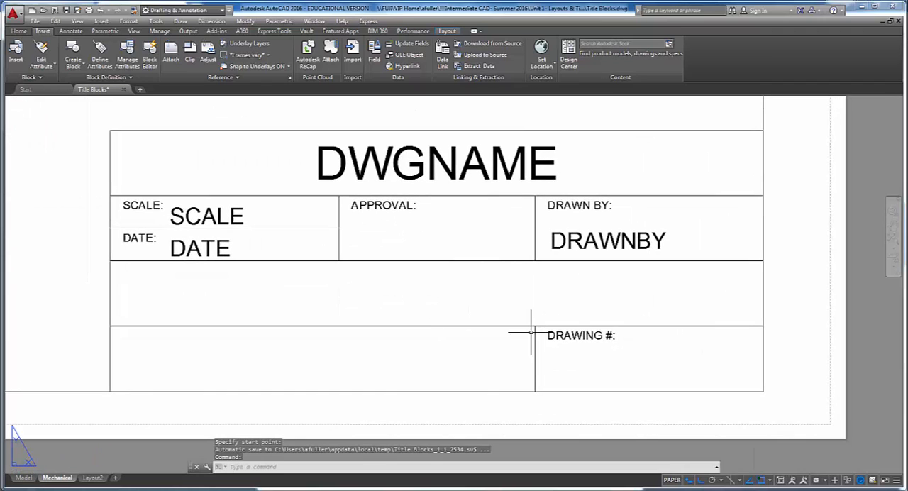
click(101, 50)
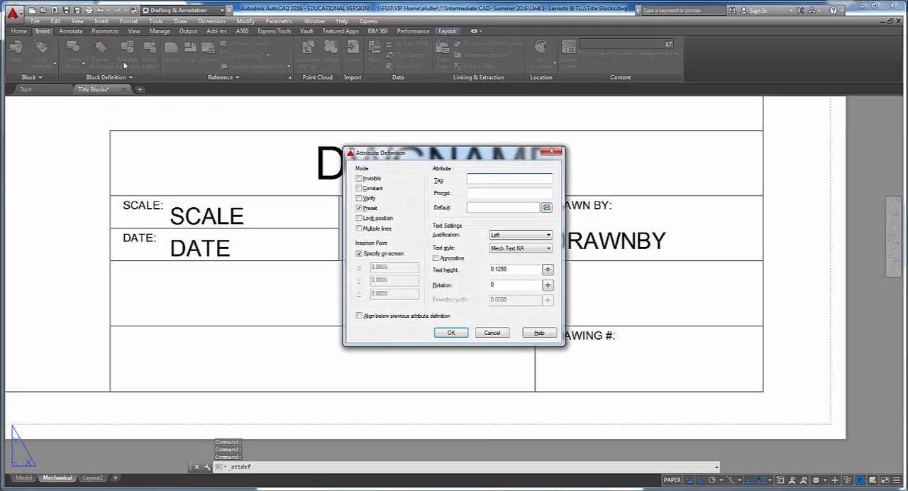
key(alt+Tab)
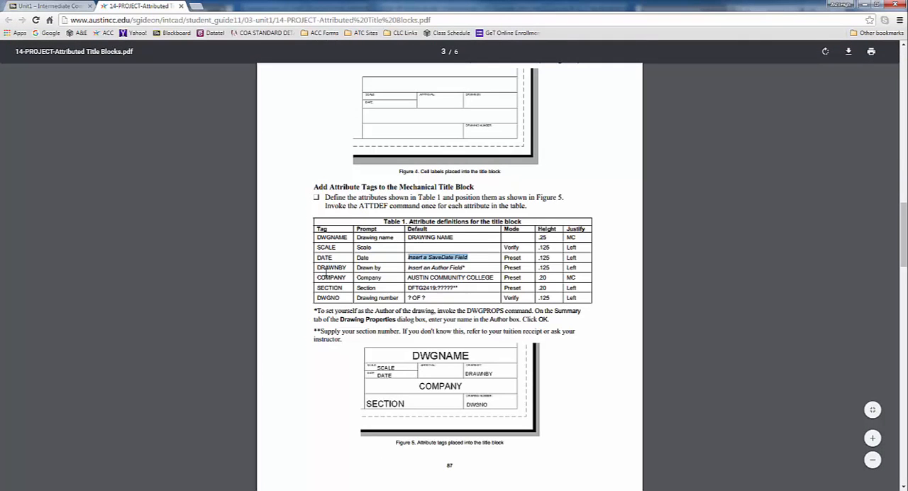
drag(317, 277, 595, 274)
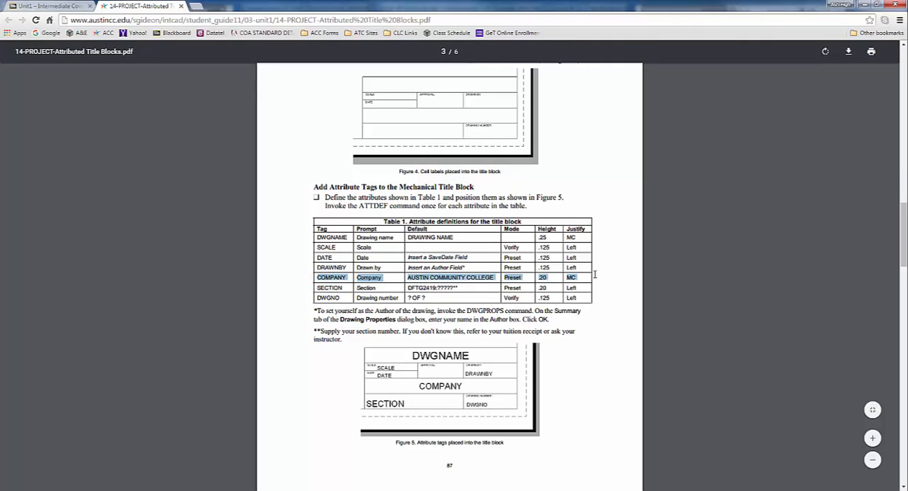
key(alt+Tab)
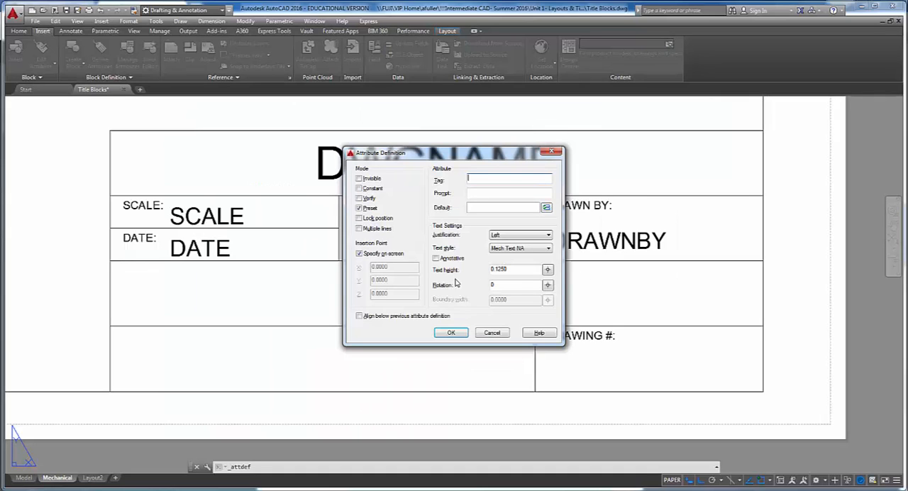
- Enter COMPANY as the tag, Company as the prompt, and AUSTIN COMMUNITY COLLEGE as the default value
text(OMPANY)
key(Tab)
text(Company)
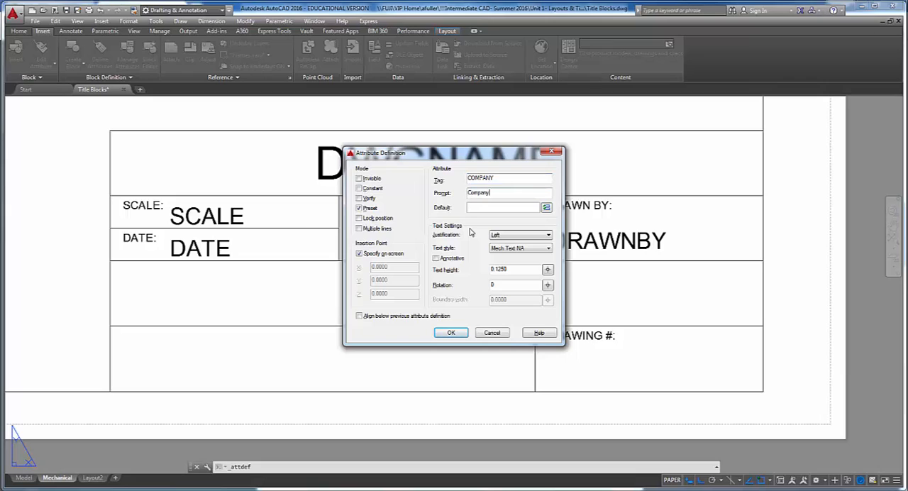
key(Tab)
text(AUSTIN COMMUNITY COLLEGE)
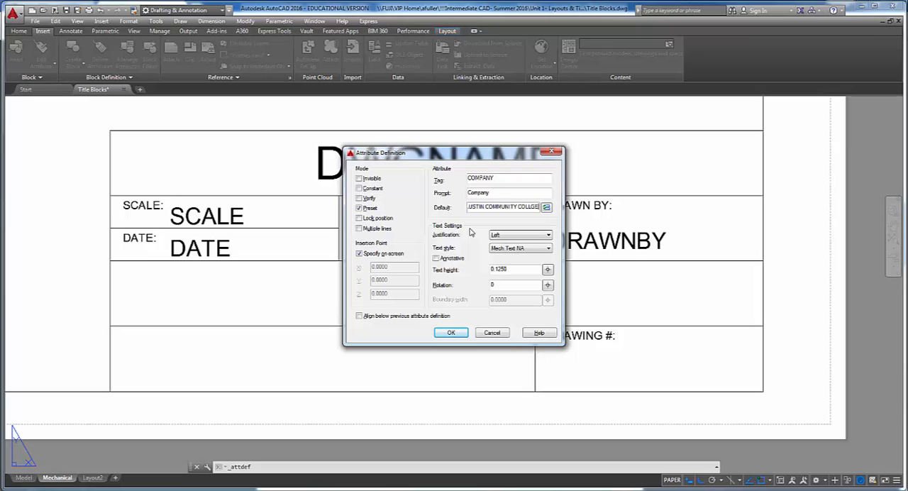
- Correct the COMPANY default to AUSTIN COMMUNITY COLLEGE and set a .20 text height with middle center justification in Preset mode
key(BackSpace)
key(BackSpace)
text(EGE)
double_click(515, 269)
text(.20)
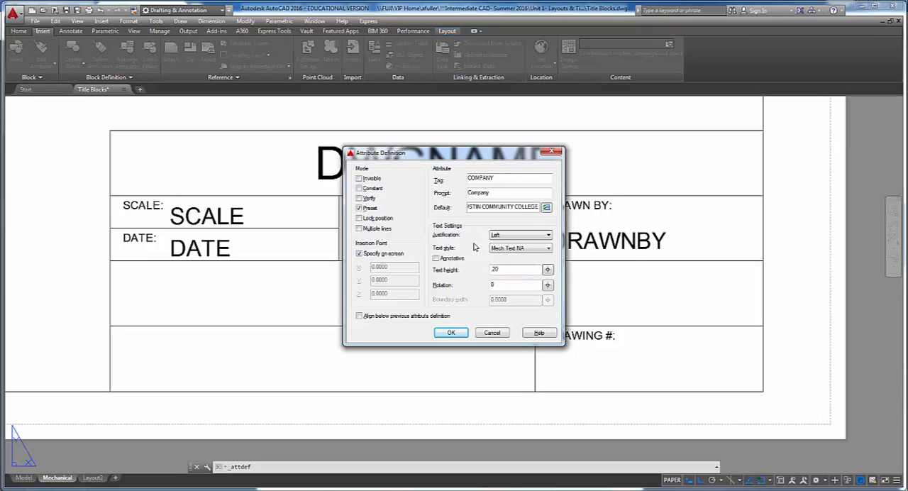
click(528, 234)
click(515, 304)
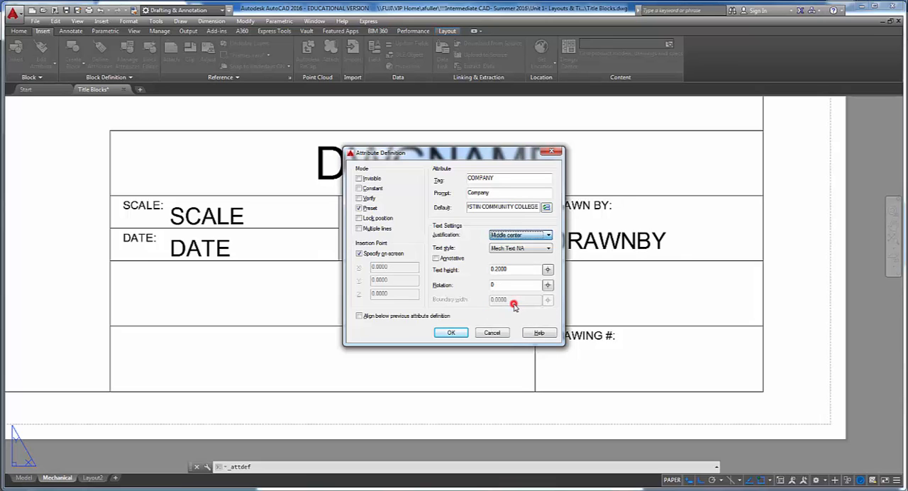
click(359, 209)
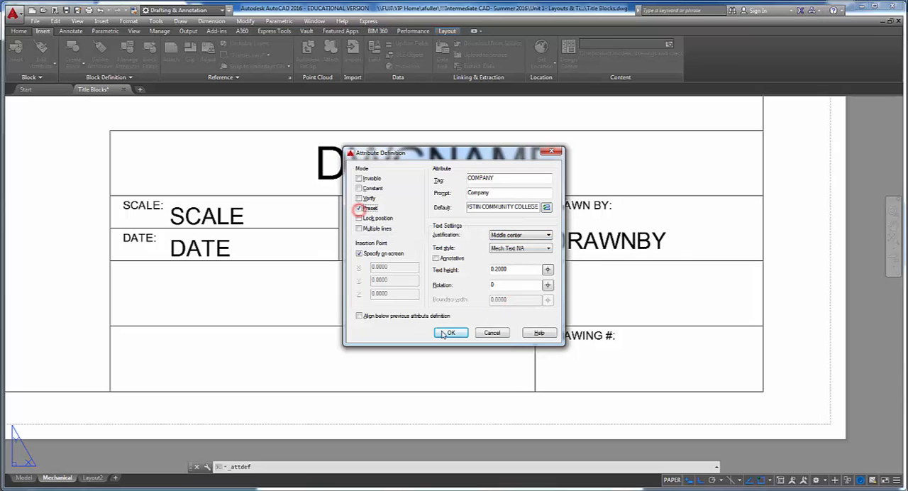
- Place the COMPANY tag midway between opposite corners of the full-width row below the DATE and DRAWN BY cells
click(451, 333)
shift+right_click(436, 296)
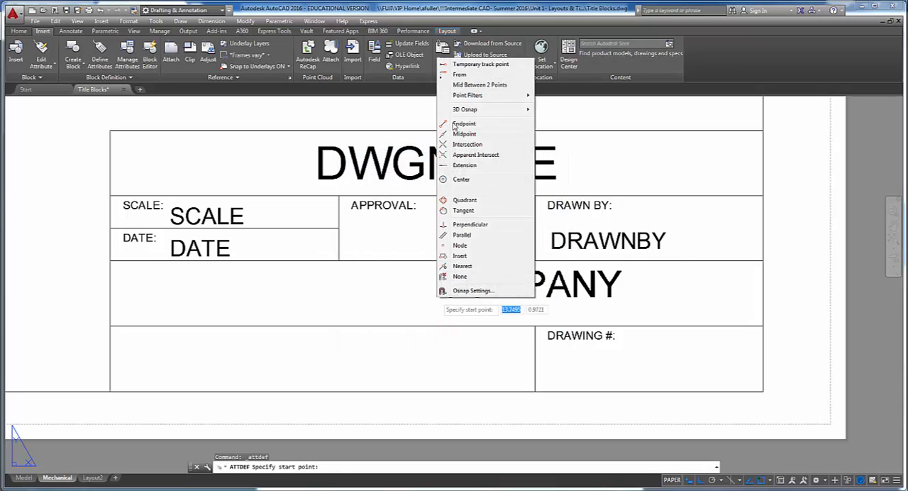
click(470, 82)
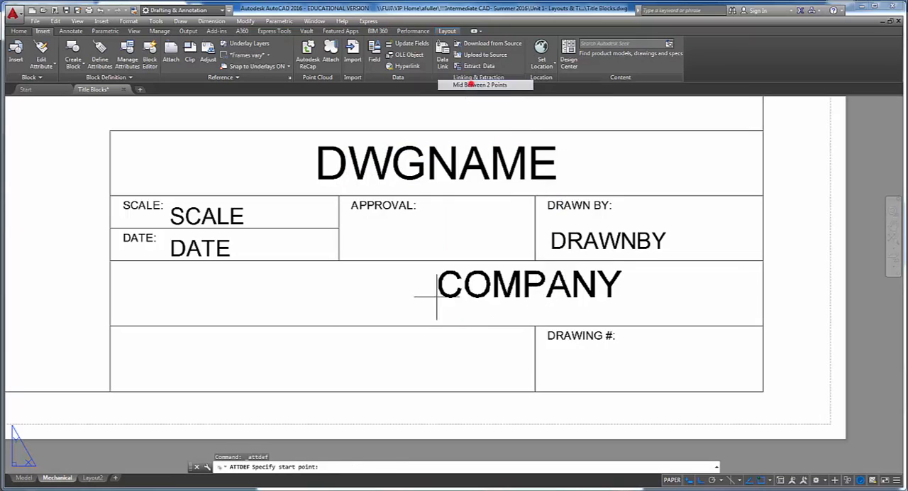
click(110, 261)
click(756, 330)
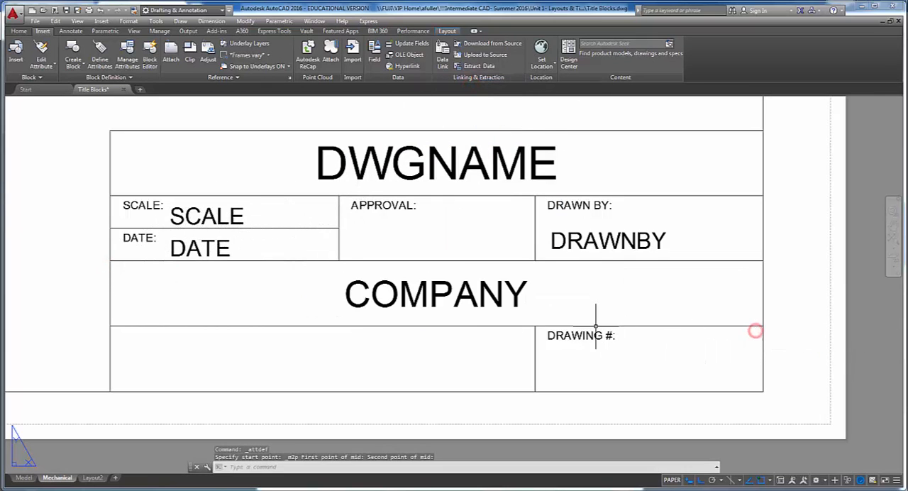
- Start another attribute definition and look up the SECTION row and its section number footnote in the project PDF
middle_drag(542, 310, 586, 279)
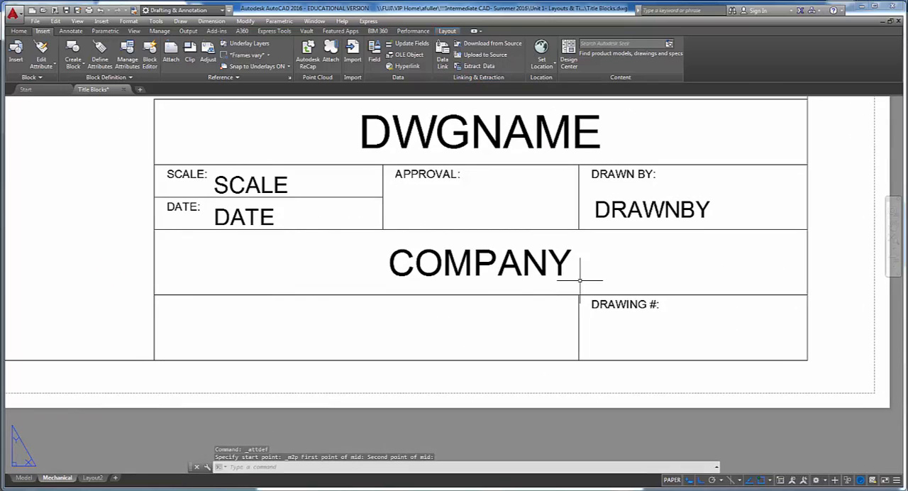
key(Return)
key(alt+Tab)
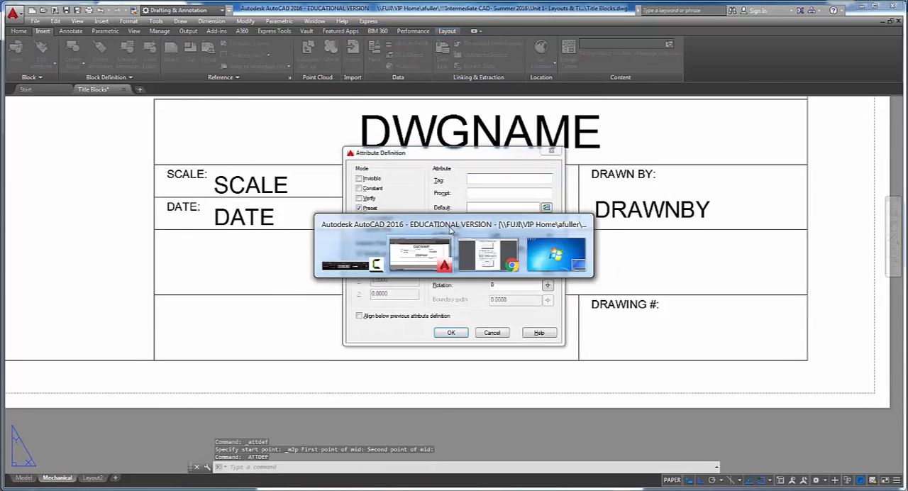
key(alt+Tab)
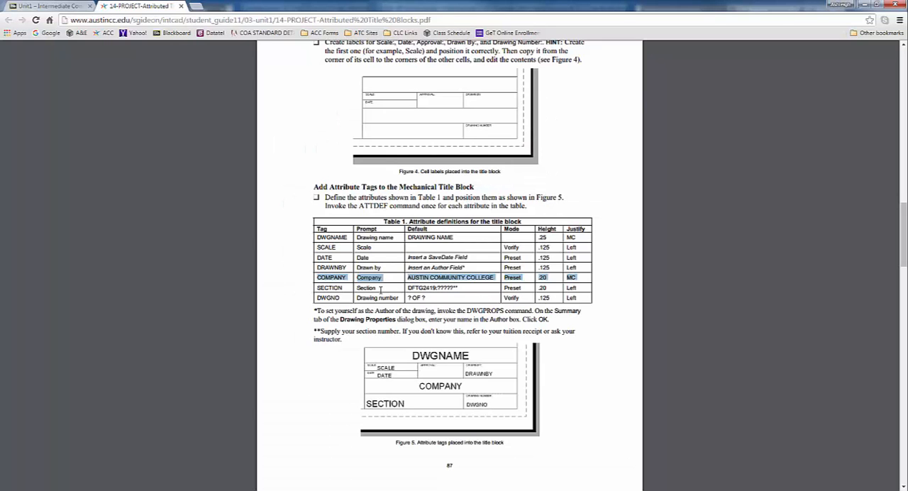
drag(312, 290, 465, 287)
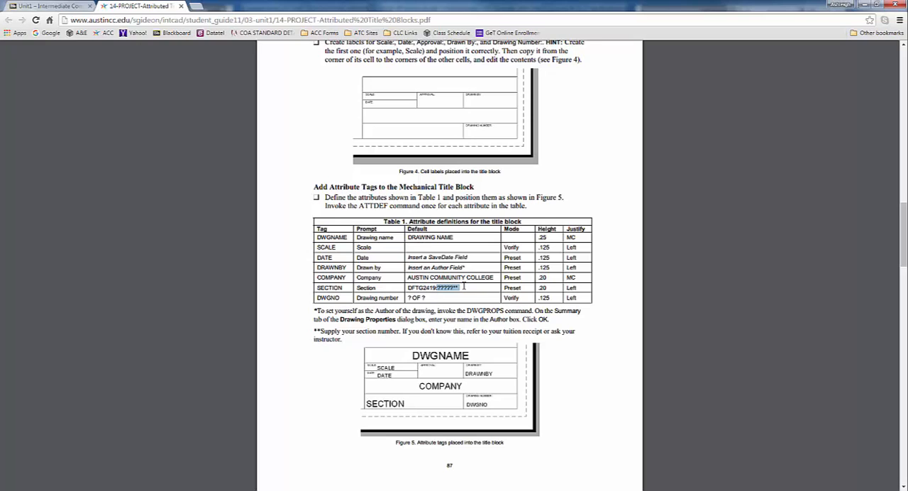
click(314, 332)
drag(315, 332, 339, 338)
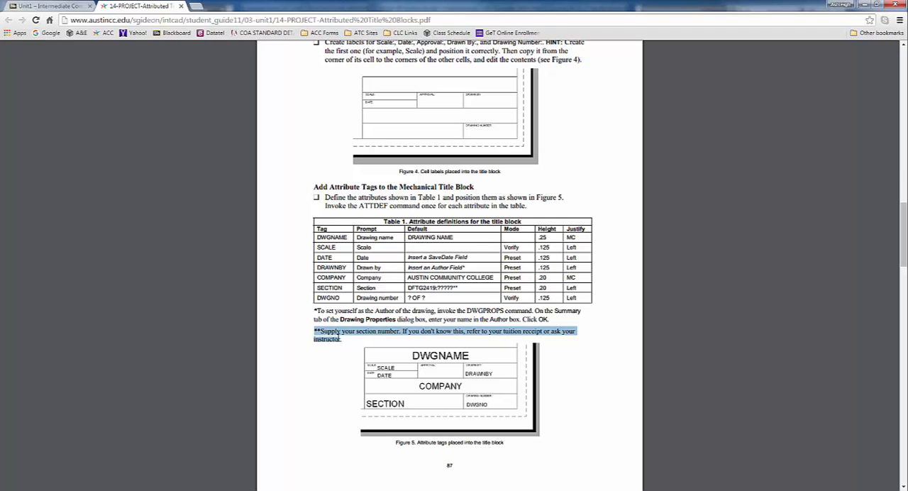
key(alt+Tab)
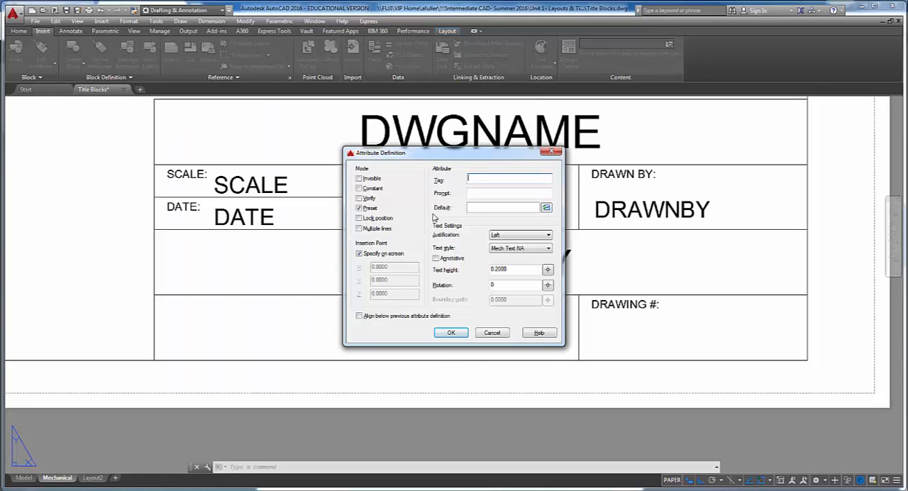
- Enter SECTION# as the tag, Section Number as the prompt, and DFTG 2419.03356 as the default value
text(SECTION#)
key(Tab)
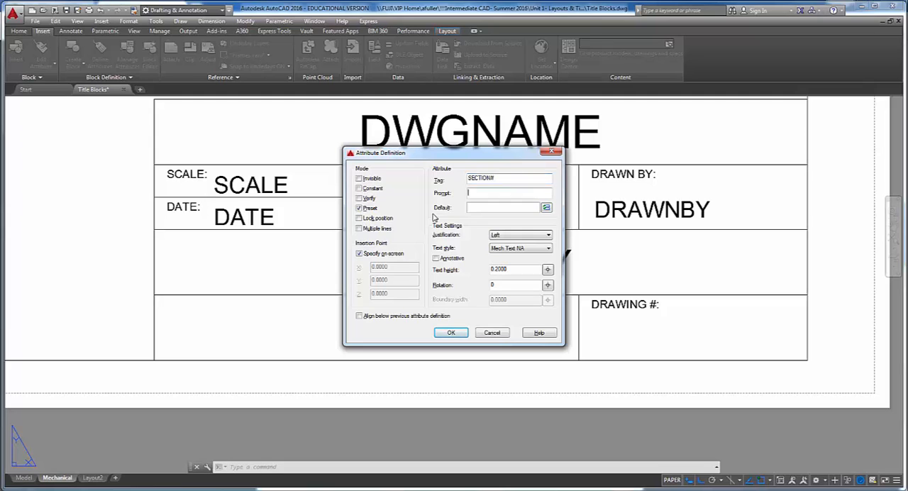
text(Section N)
key(BackSpace)
key(BackSpace)
text(umber)
key(Tab)
text(DFTG 2416)
text(.03356)
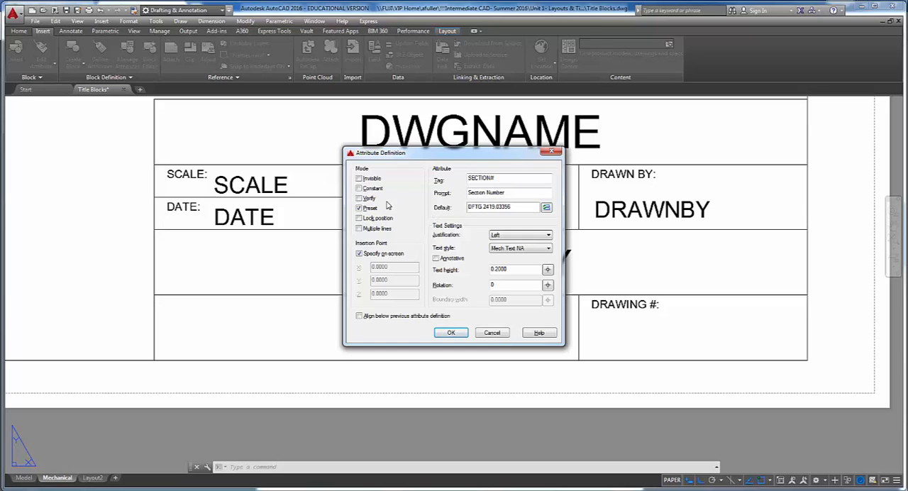
- Turn off Preset mode, check the SECTION height and justification in the PDF, and place SECTION# in the cell left of DRAWING #:
click(358, 208)
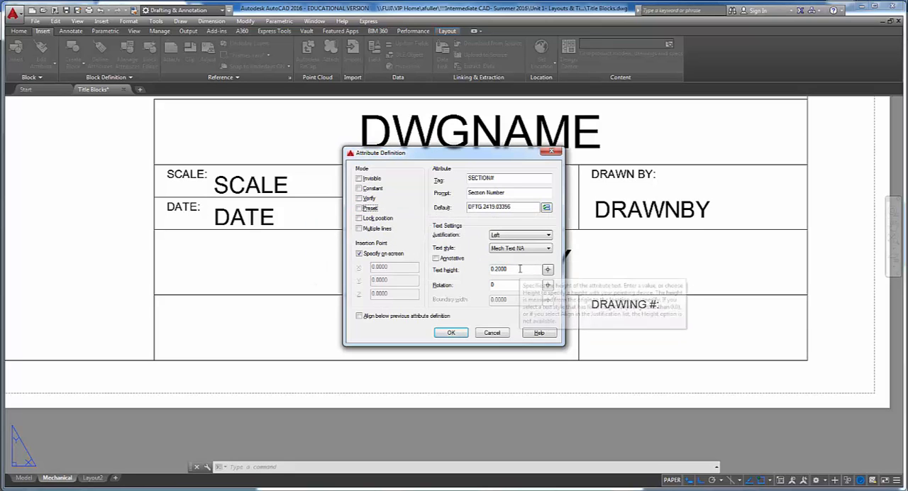
key(alt+Tab)
drag(536, 289, 581, 288)
key(alt+Tab)
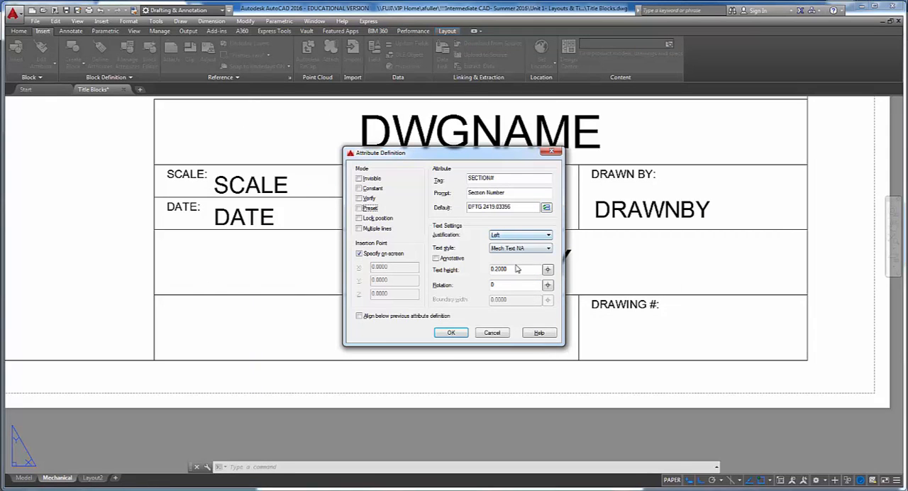
click(463, 330)
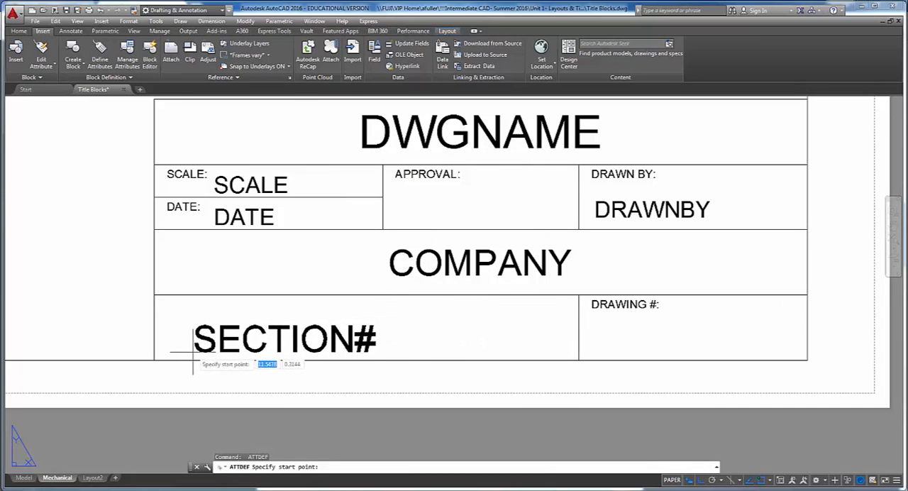
click(164, 345)
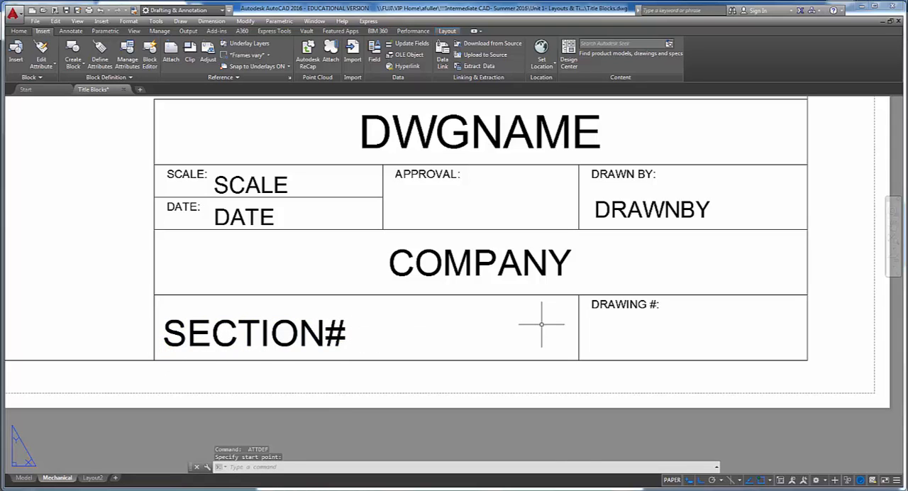
- Look up the DWGNO row's tag, prompt, default and height in Table 1 of the project PDF
key(alt+Tab)
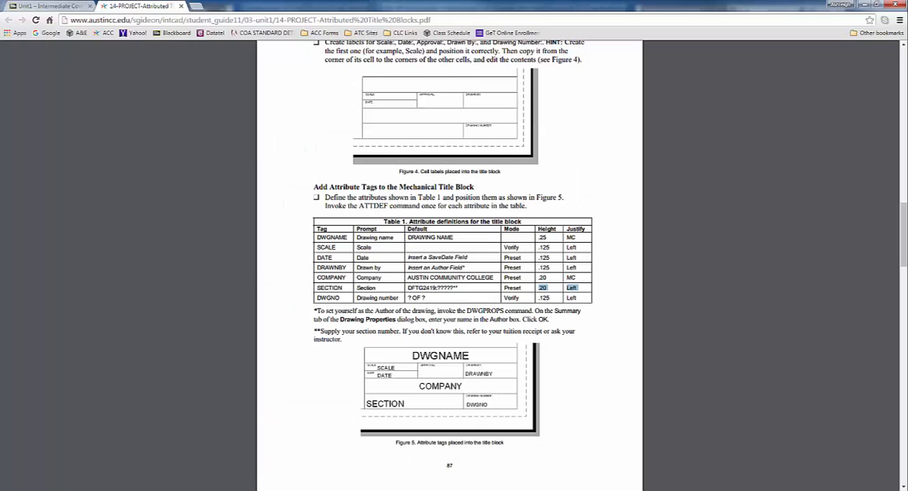
drag(317, 298, 428, 297)
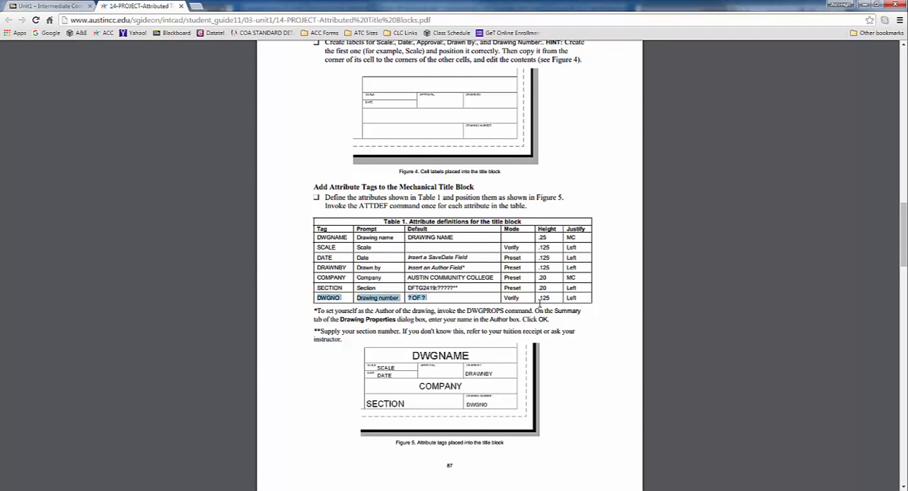
drag(538, 298, 556, 298)
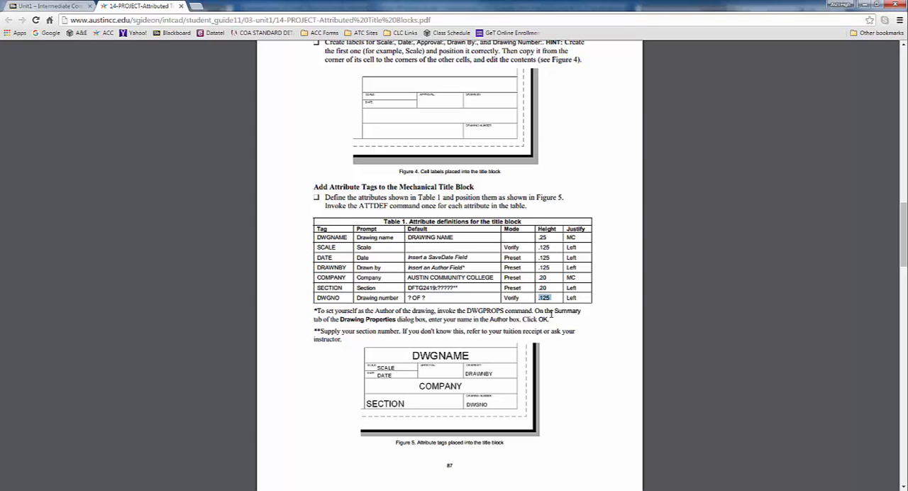
key(alt+Tab)
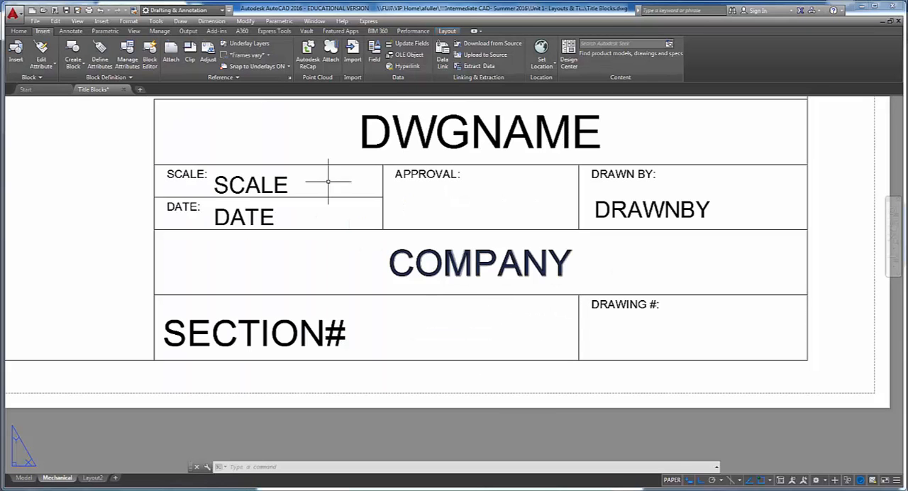
- Start a new attribute definition with DWGNO as the tag, Drawing Number as the prompt, and ? of ? as the default
click(100, 53)
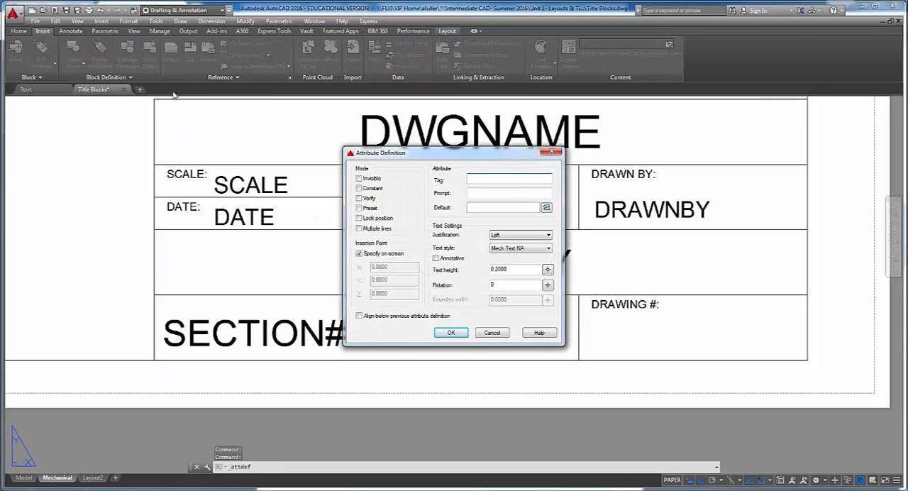
text(DWGNO)
key(Tab)
text(Drawing)
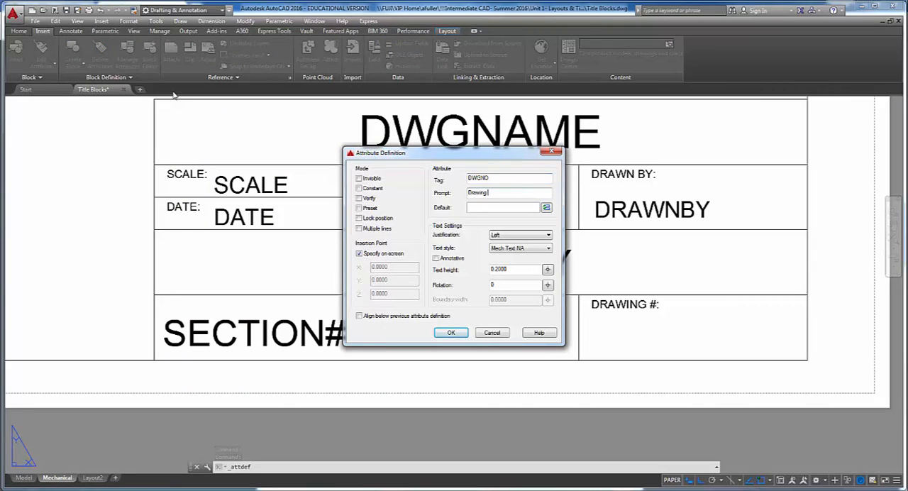
text(er)
key(Tab)
text(? of ?)
- Set the DWGNO text height to .125, keep left justification, and turn on Verify mode
drag(522, 270, 428, 266)
text(.125)
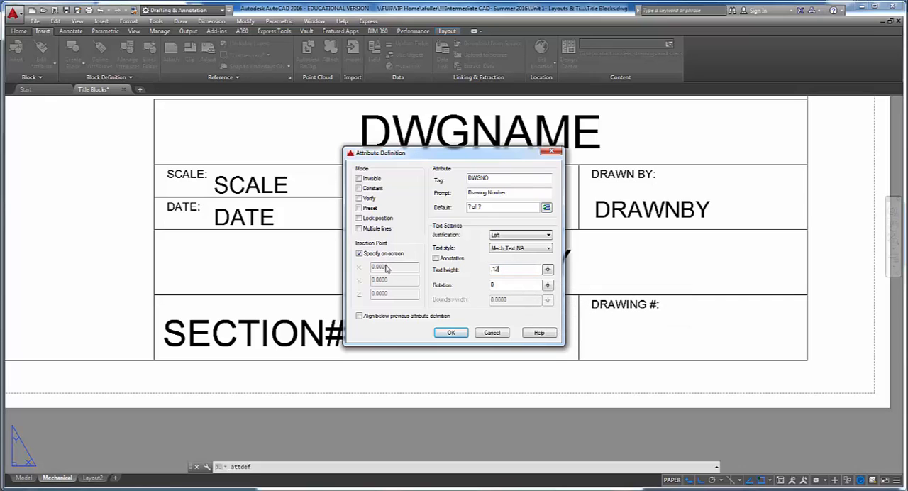
click(546, 234)
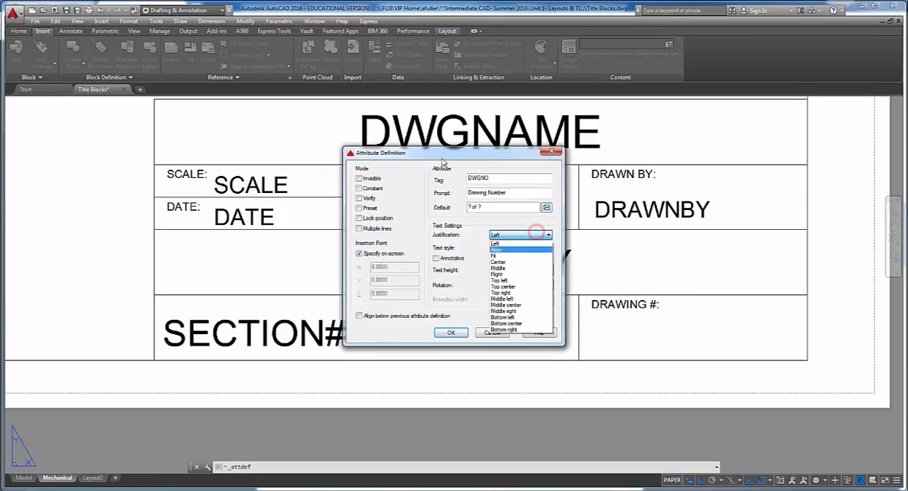
click(472, 232)
click(359, 198)
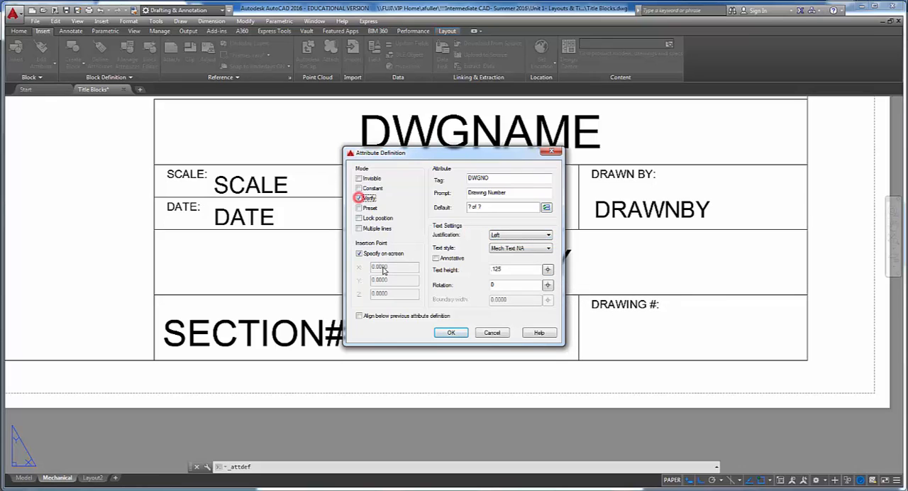
- Check the DWGNO mode in the project PDF and place the tag below the DRAWING #: label
key(alt+Tab)
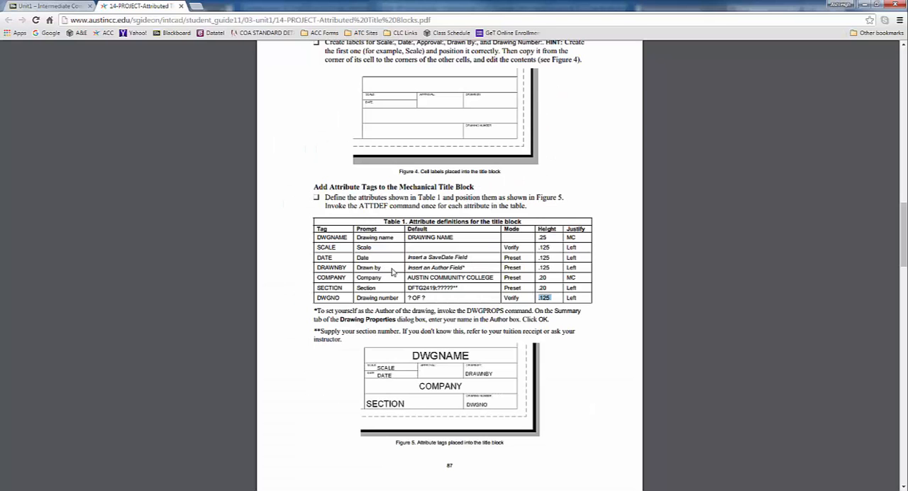
key(alt+Tab)
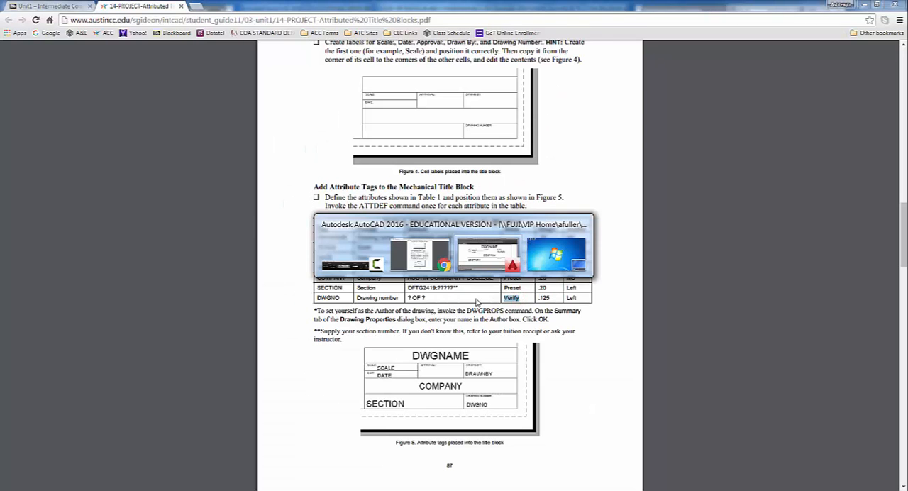
click(452, 333)
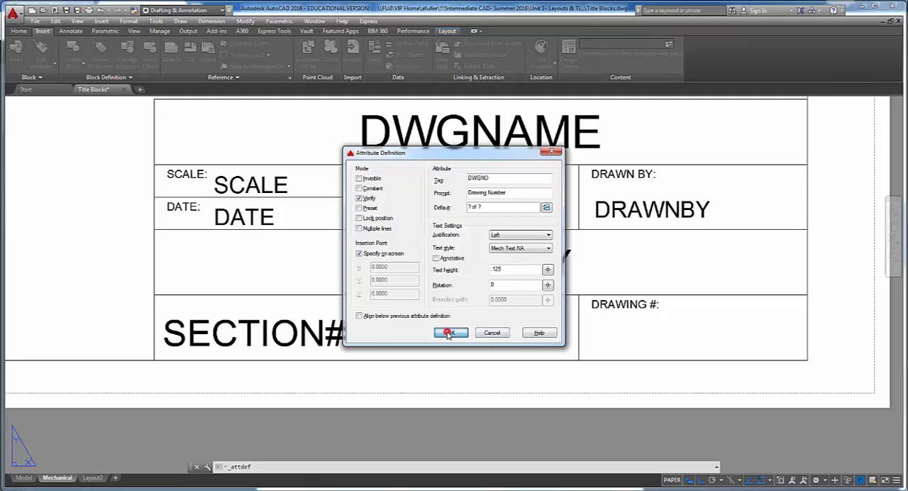
click(592, 352)
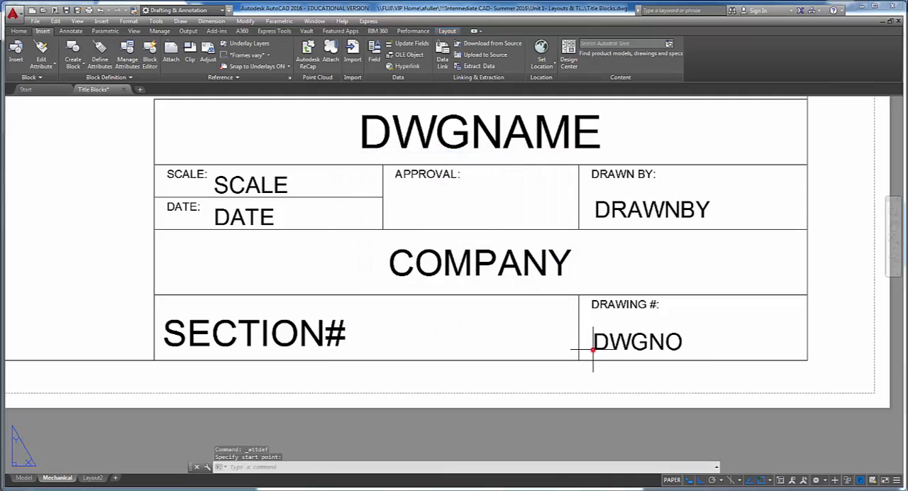
- Move the DWGNO tag horizontally to the right within the DRAWING #: cell
middle_drag(529, 359, 508, 356)
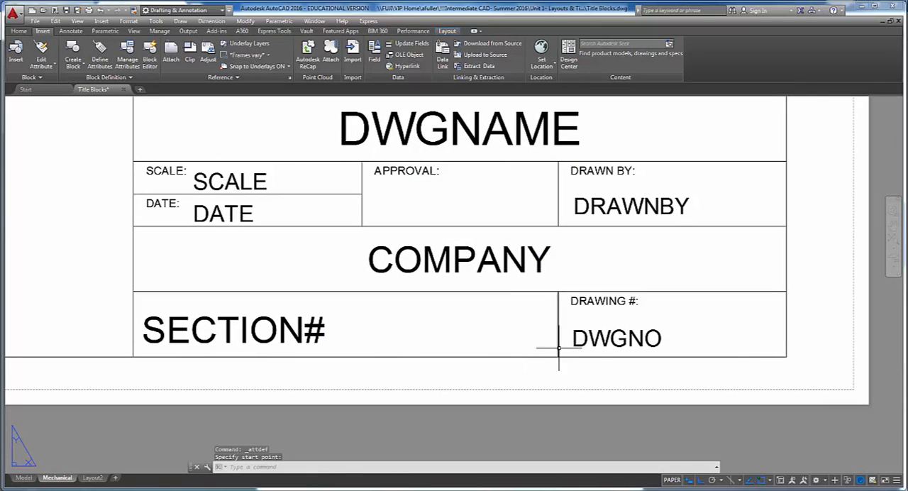
click(601, 344)
click(572, 346)
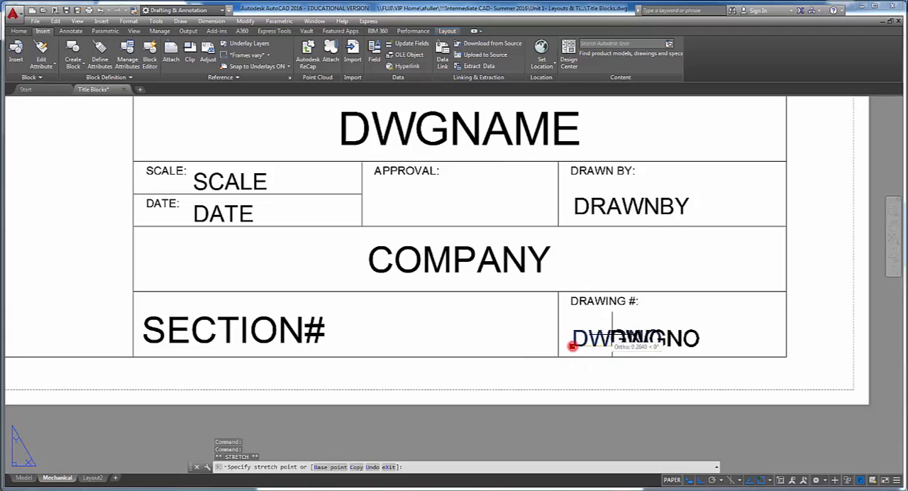
click(658, 322)
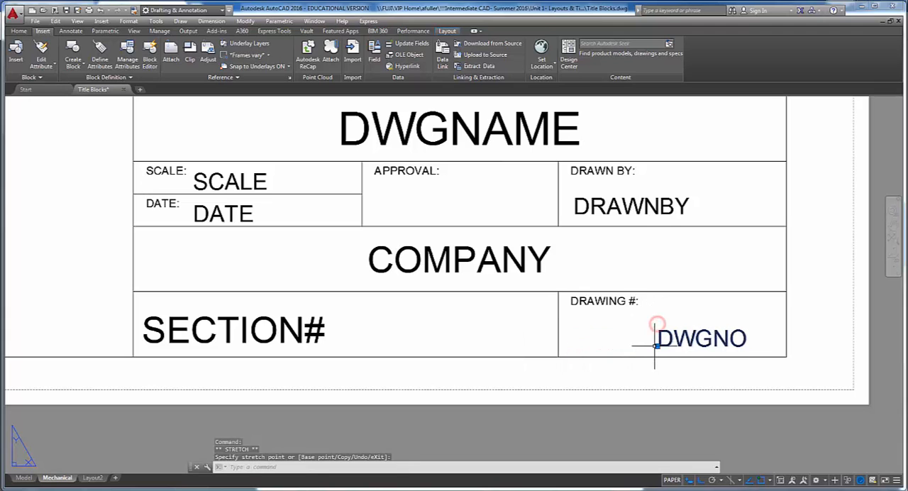
click(656, 345)
key(Escape)
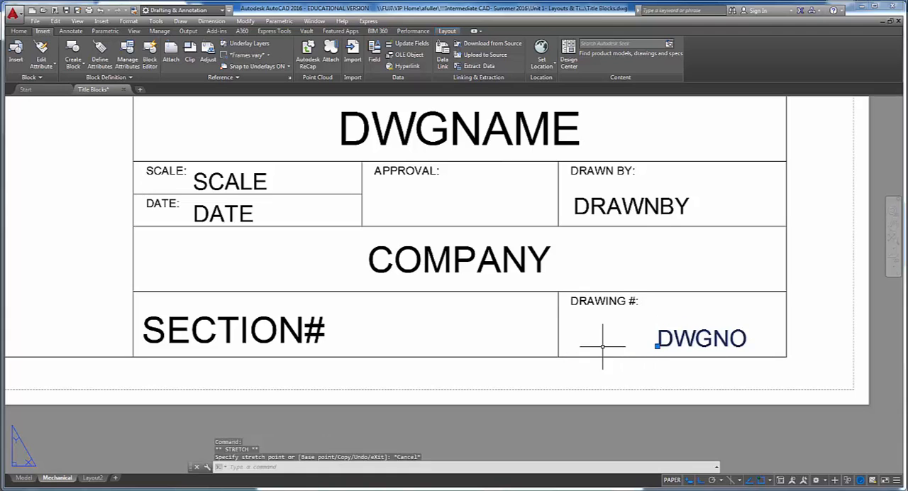
- Start a block definition named MECHANICAL TITLE BLOCK with its base point at the lower-right corner of the title block
middle_drag(602, 348, 591, 347)
key(Escape)
key(Escape)
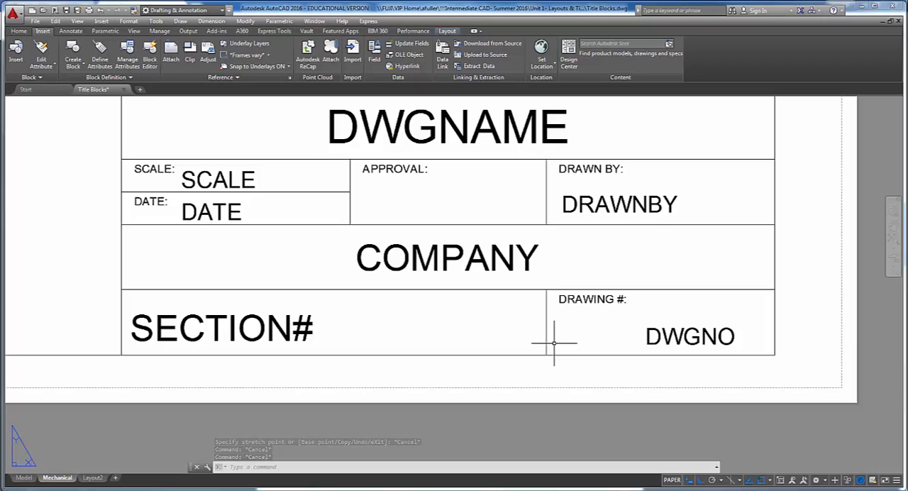
scroll(668, 280, down, 2)
middle_drag(626, 268, 514, 285)
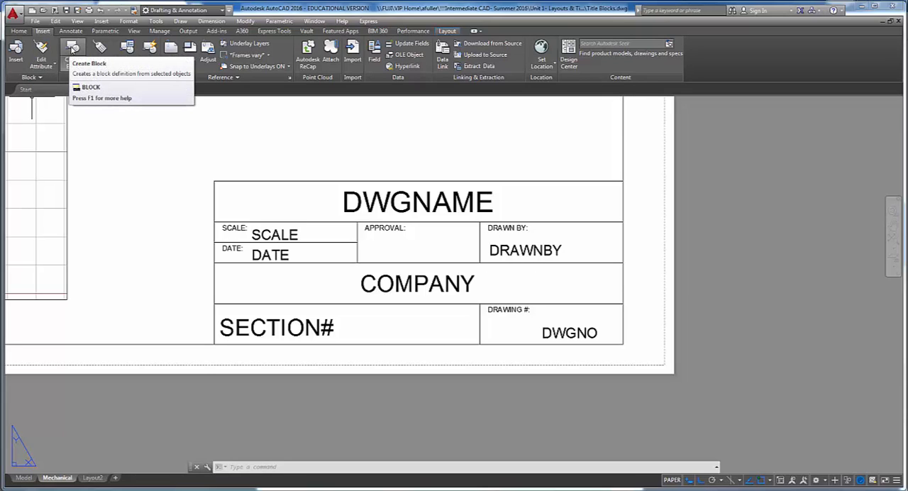
click(72, 48)
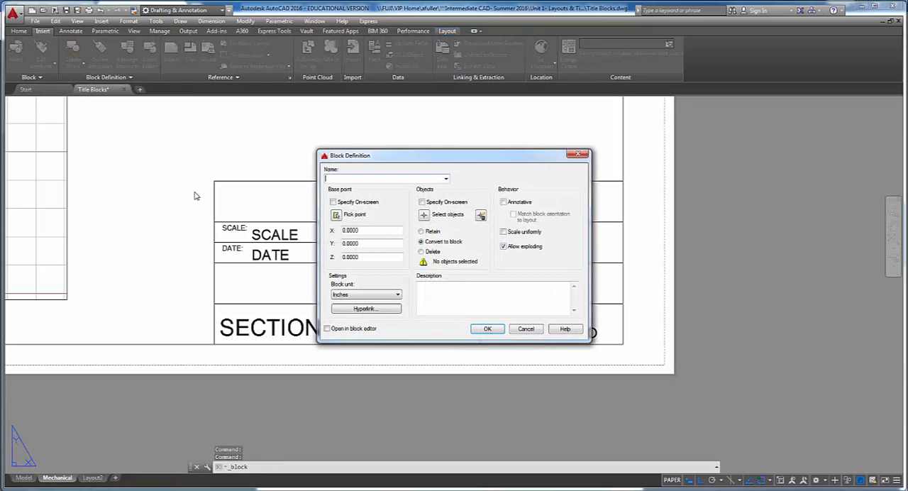
text(MECHANICAL T)
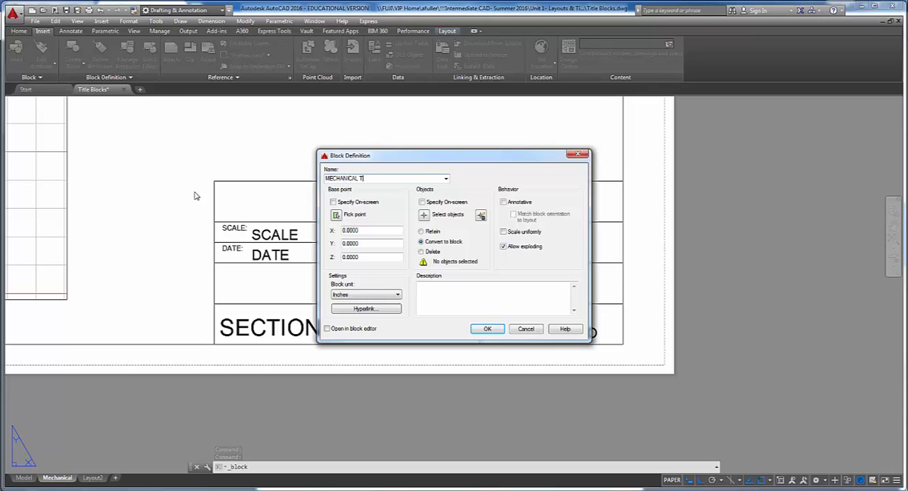
text(ITLE BLOCK)
click(337, 214)
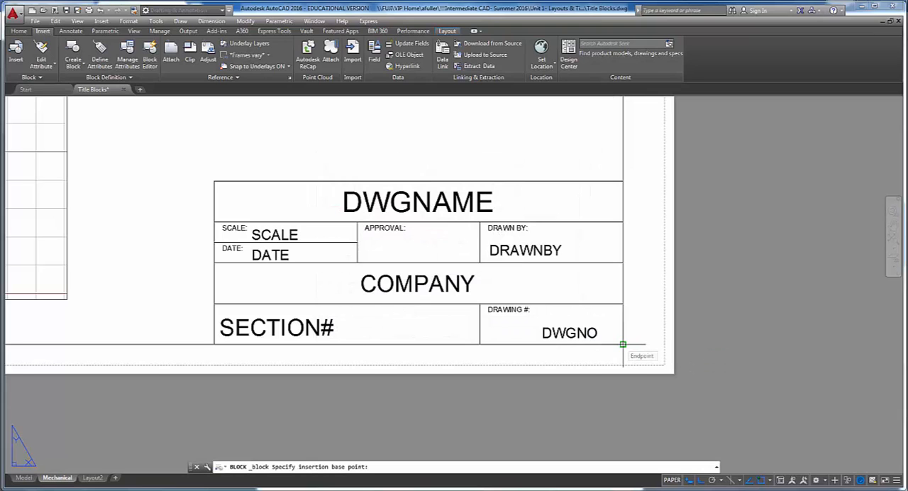
click(623, 345)
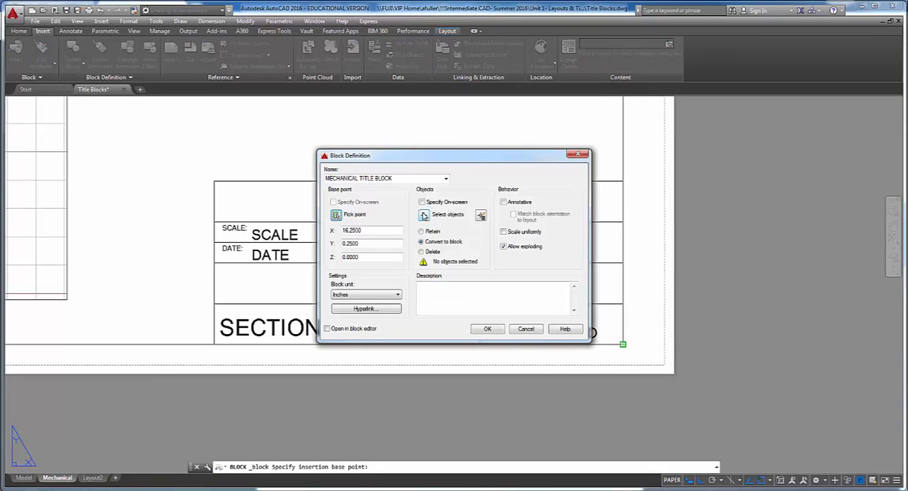
- Add the title block's lines and its SCALE:, DATE:, APPROVAL:, DRAWN BY: and DRAWING #: labels to the block's object selection
click(424, 214)
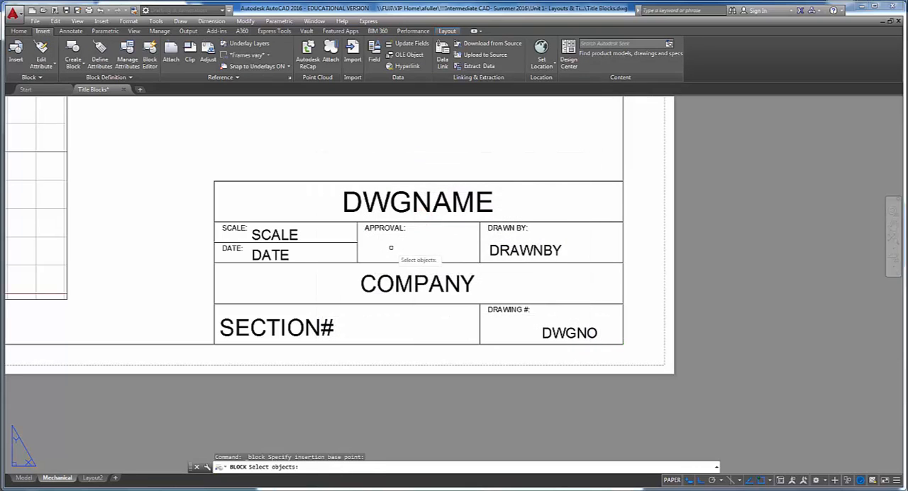
click(409, 248)
click(353, 213)
click(258, 199)
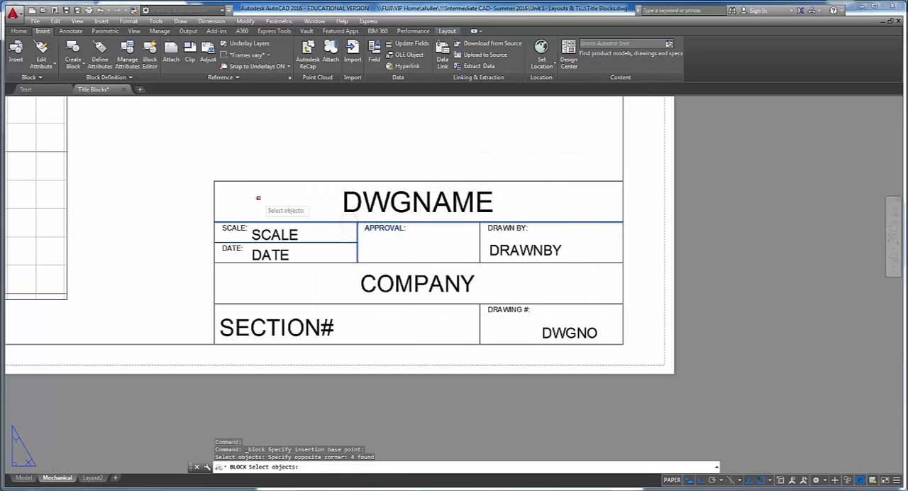
click(187, 160)
click(234, 283)
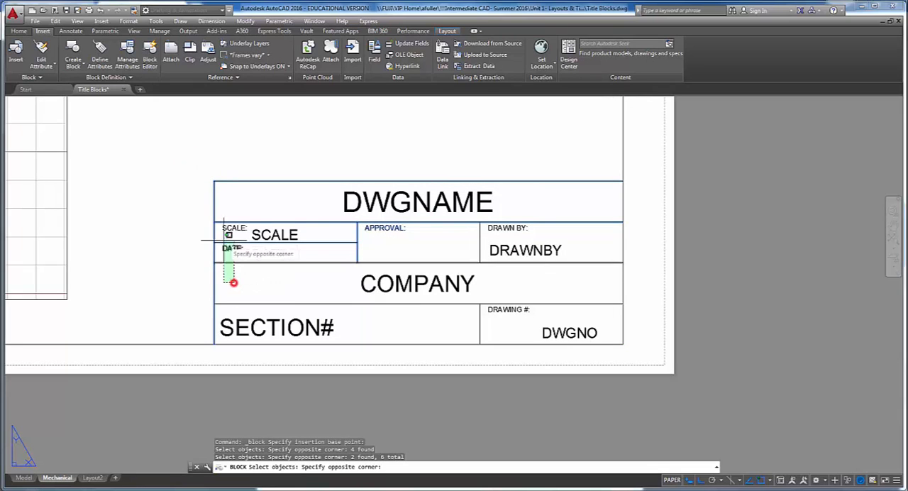
click(221, 206)
click(542, 244)
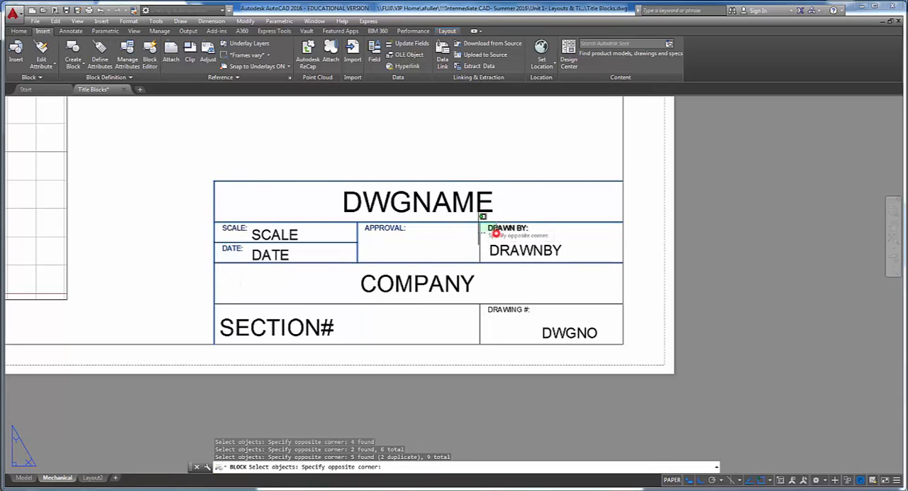
click(475, 218)
click(498, 322)
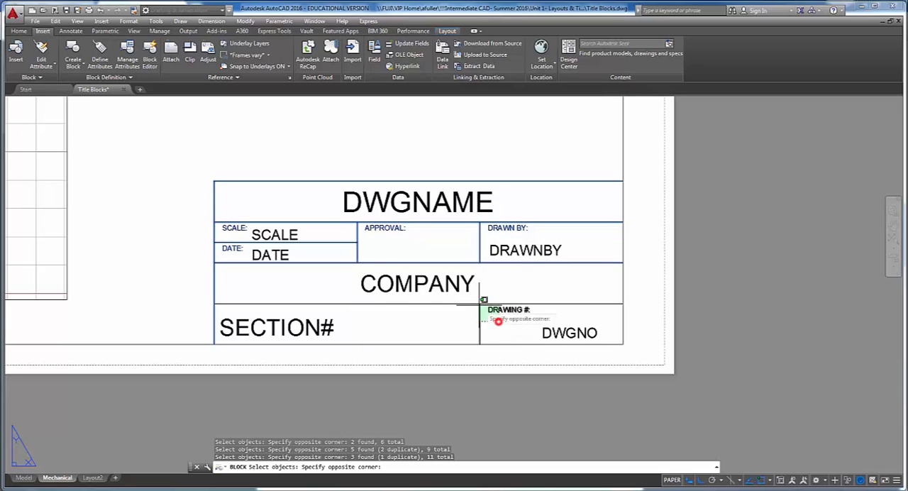
click(475, 300)
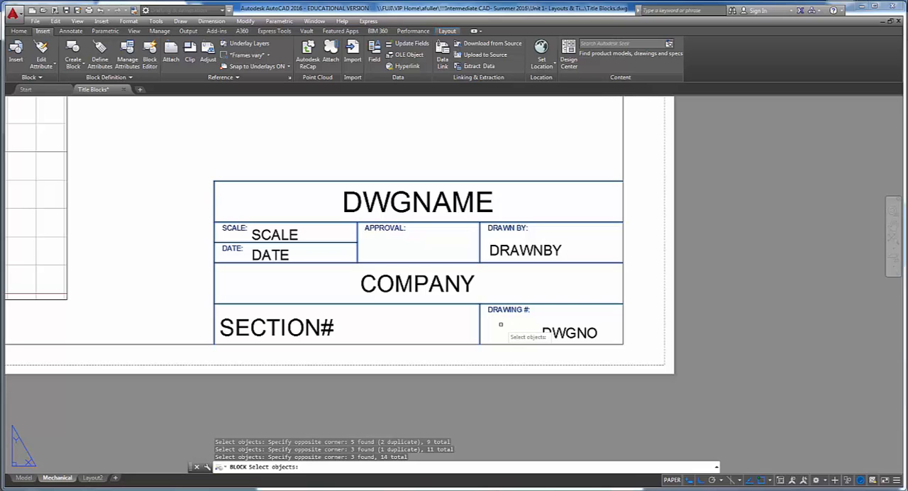
- Add the attribute tags to the block in the order DWGNAME, SCALE, DATE, DRAWNBY, COMPANY, SECTION#, DWGNO and finish selecting
click(397, 202)
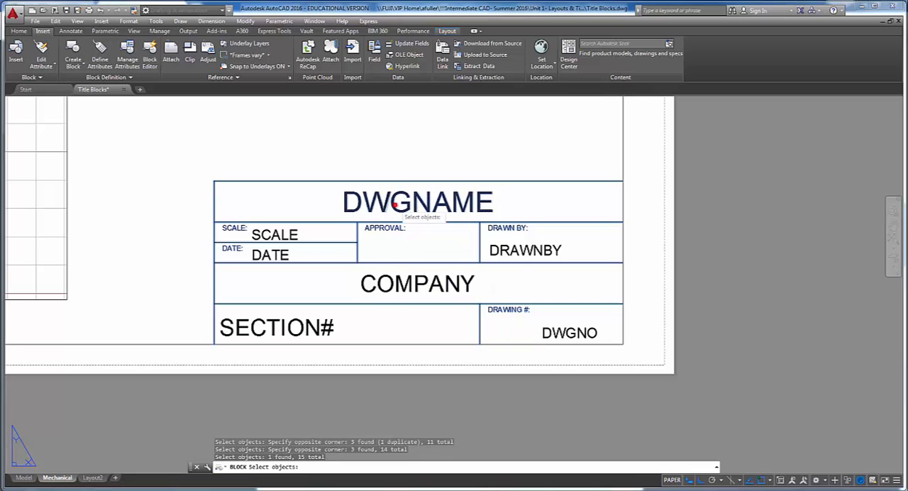
click(293, 236)
click(287, 255)
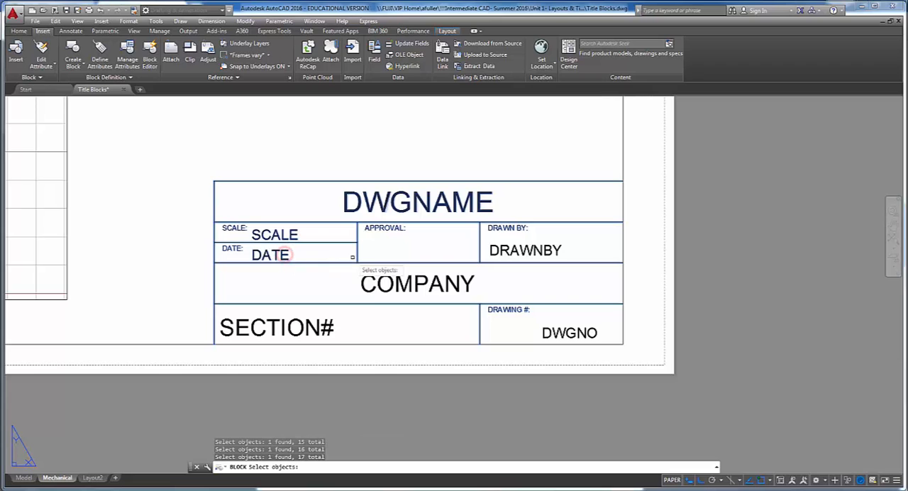
click(524, 251)
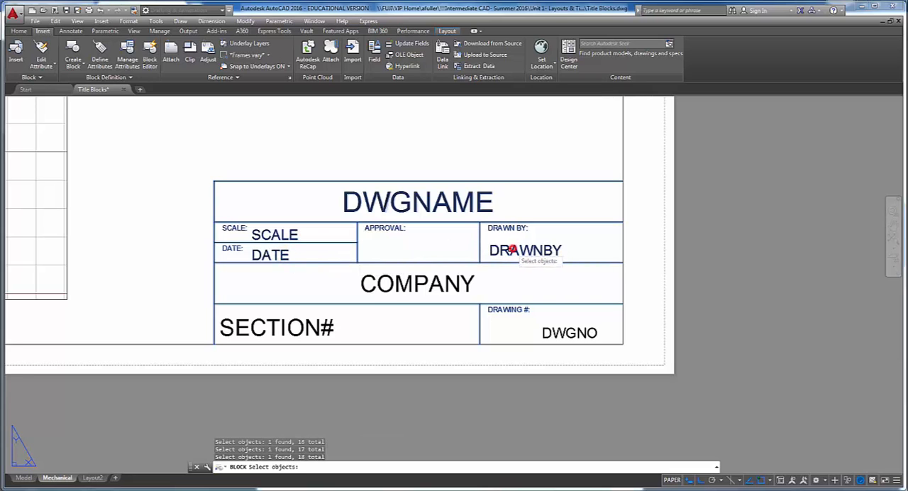
click(437, 286)
click(319, 327)
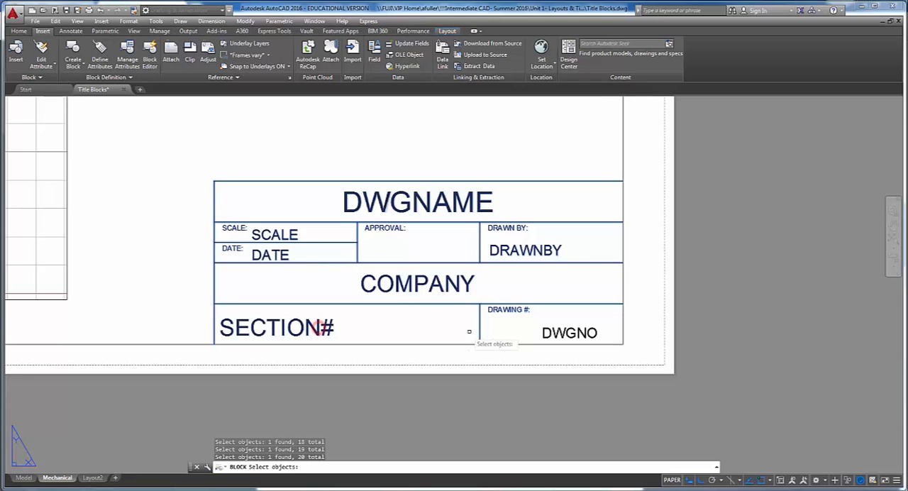
click(600, 352)
click(521, 327)
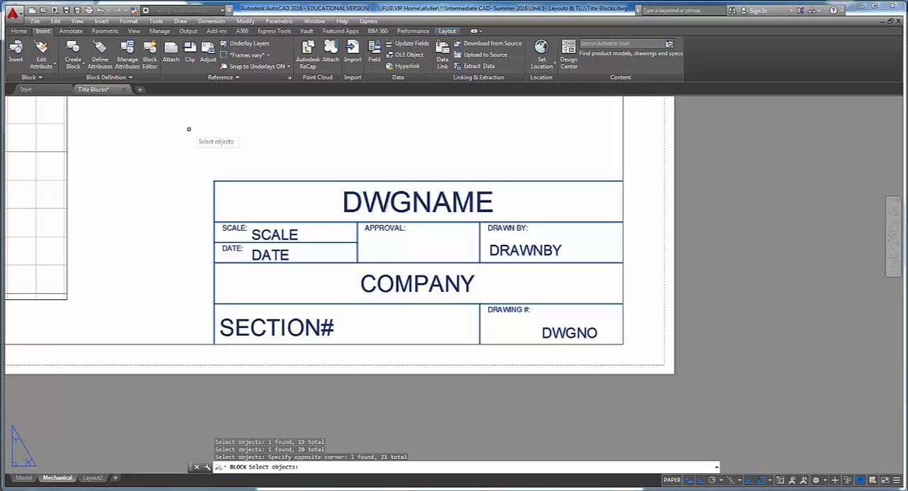
key(Return)
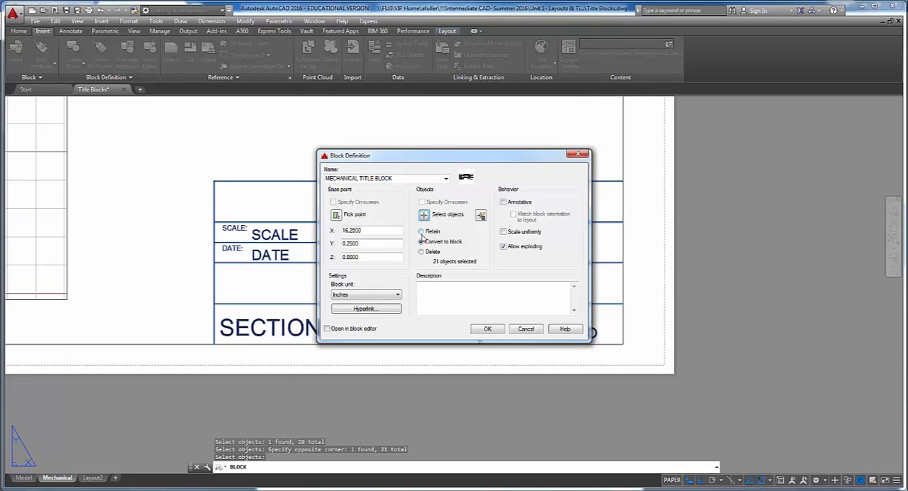
- Set the selected objects to Convert to block and create the block definition
click(421, 232)
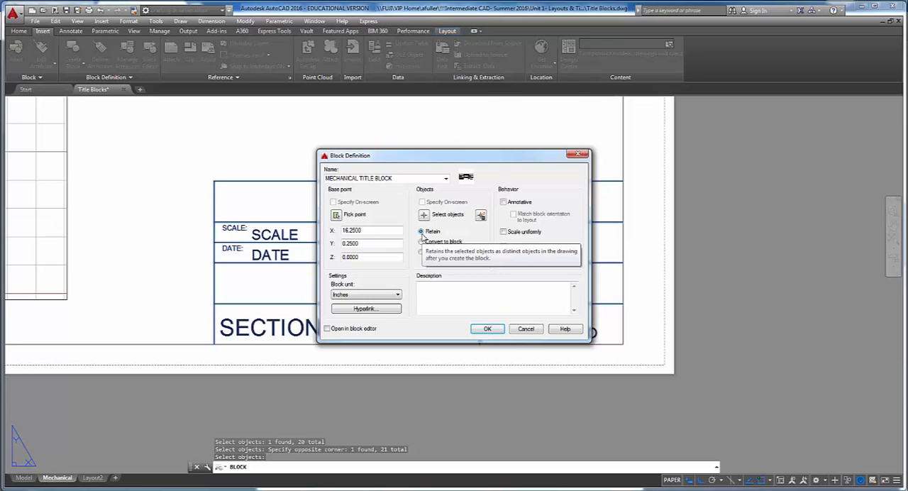
click(421, 242)
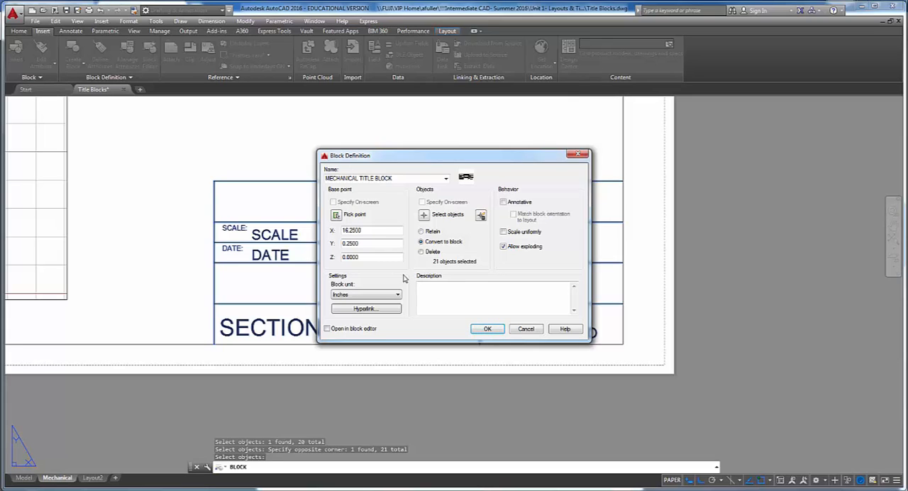
click(421, 252)
click(421, 241)
click(488, 329)
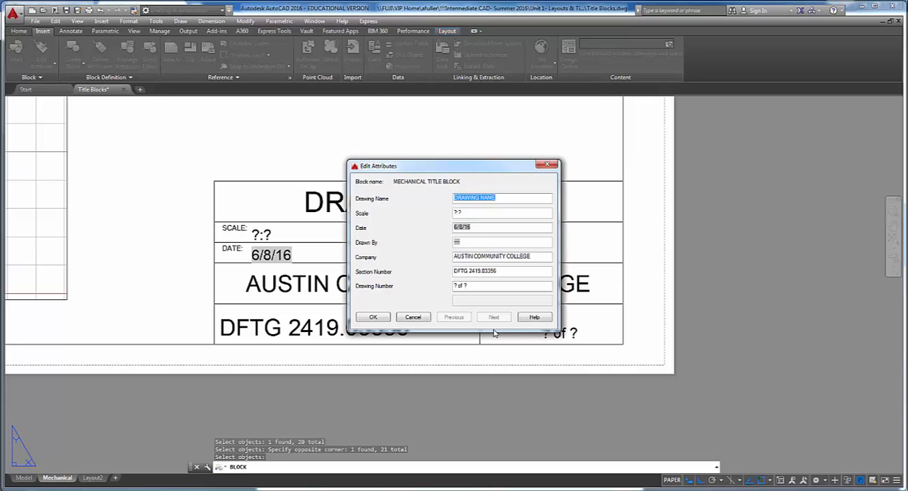
- Set the Drawing Name attribute to MECHANICAL TB and accept the default values of the other attributes
text(MECHANICAL TE)
key(Tab)
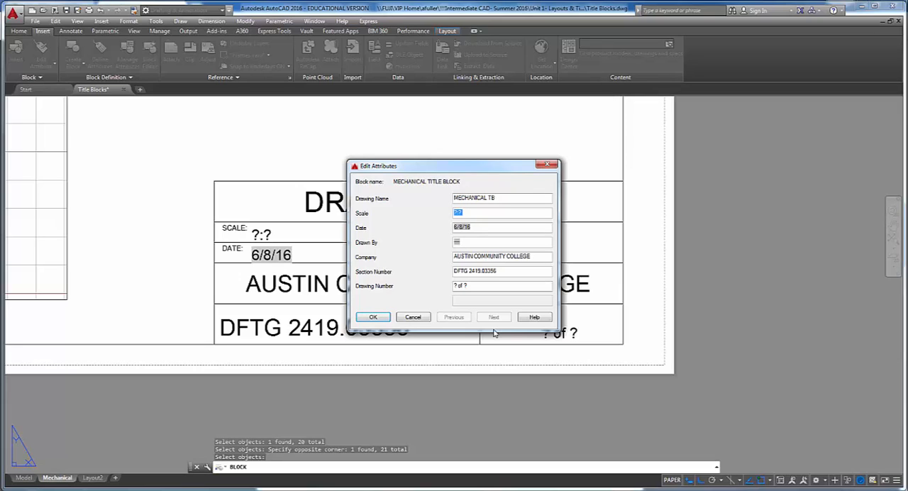
key(Tab)
key(Tab)
key(Tab)
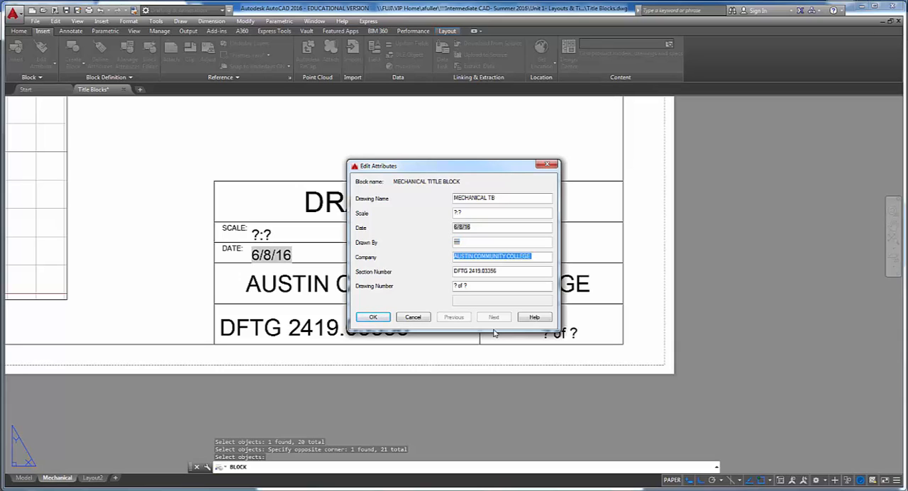
key(Tab)
key(Tab)
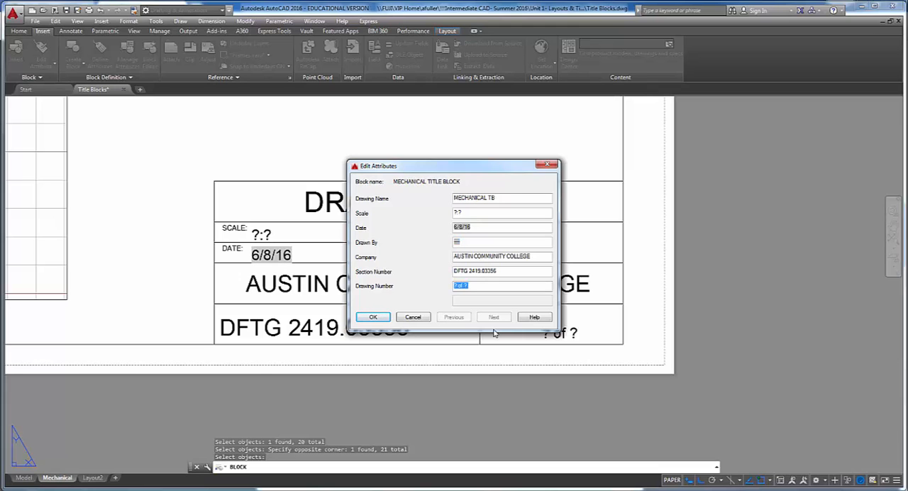
click(374, 318)
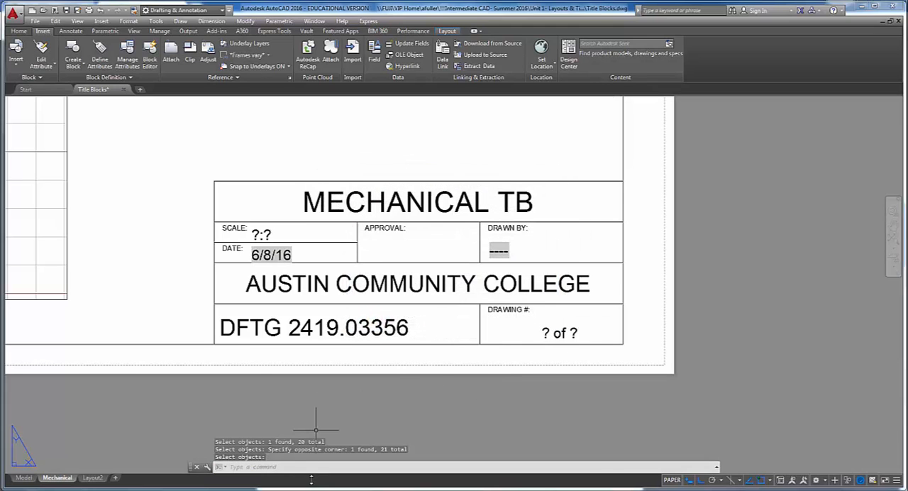
- Enter CAD DIVA as the author in the drawing's summary properties and save the drawing
click(34, 22)
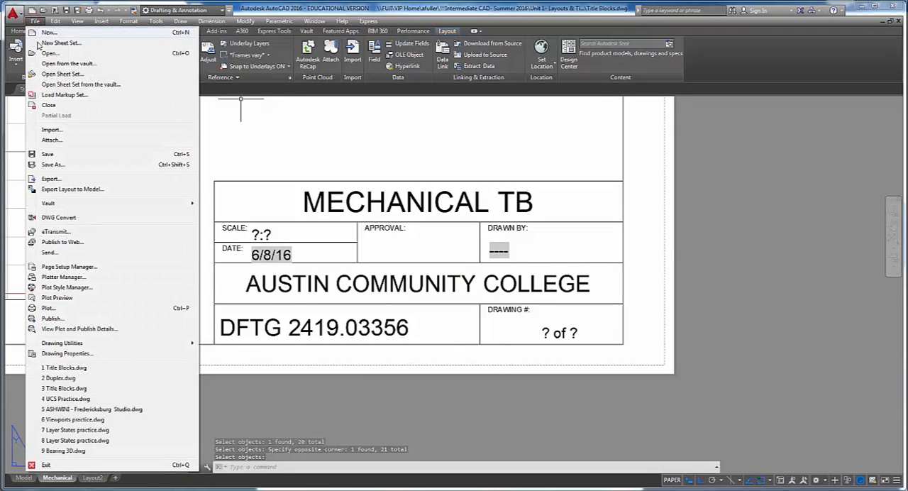
click(64, 354)
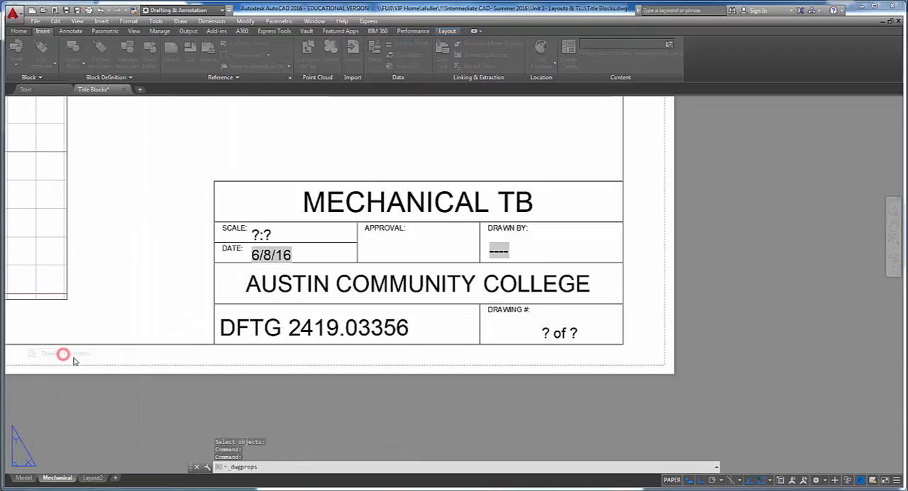
click(385, 157)
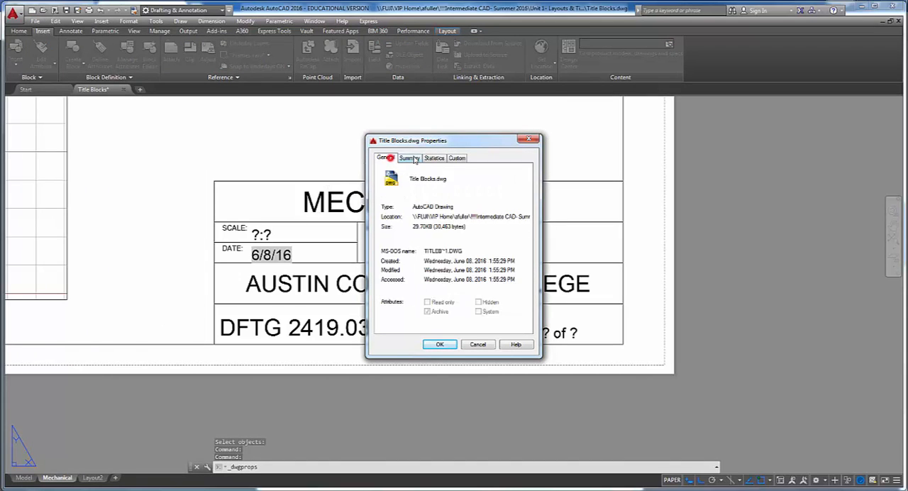
click(409, 157)
click(422, 203)
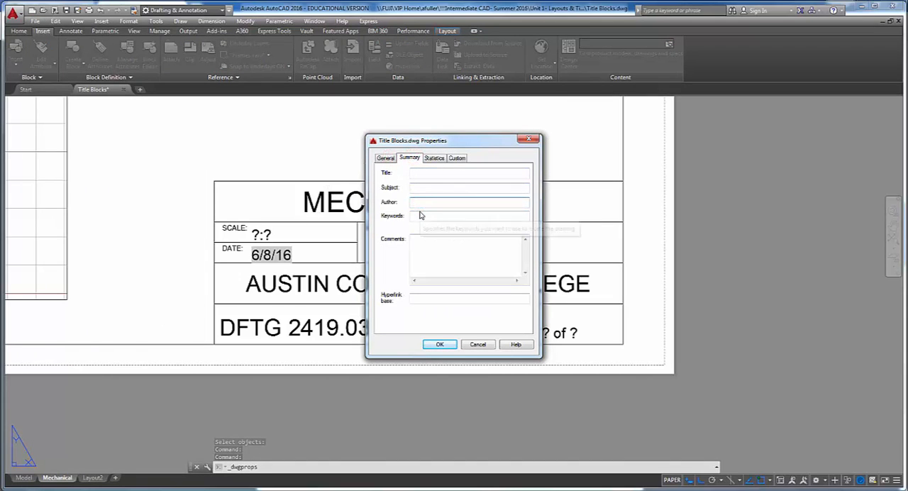
text(CAD DIVA)
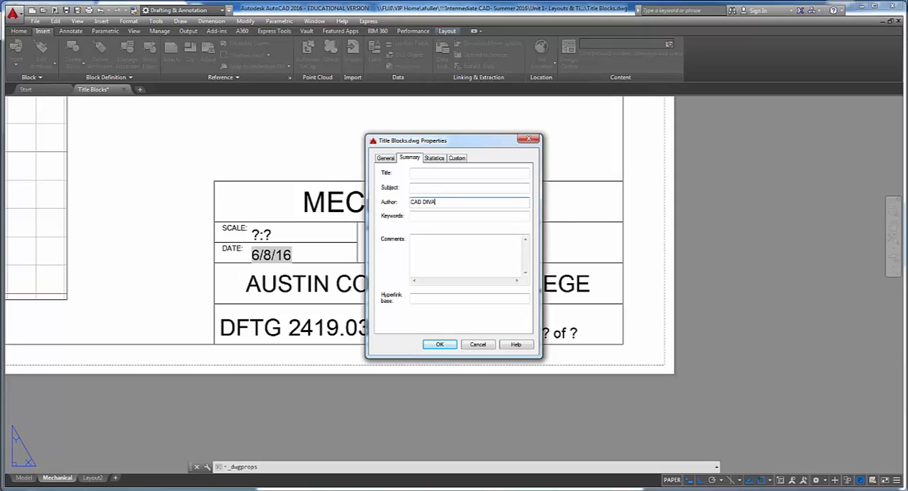
click(441, 344)
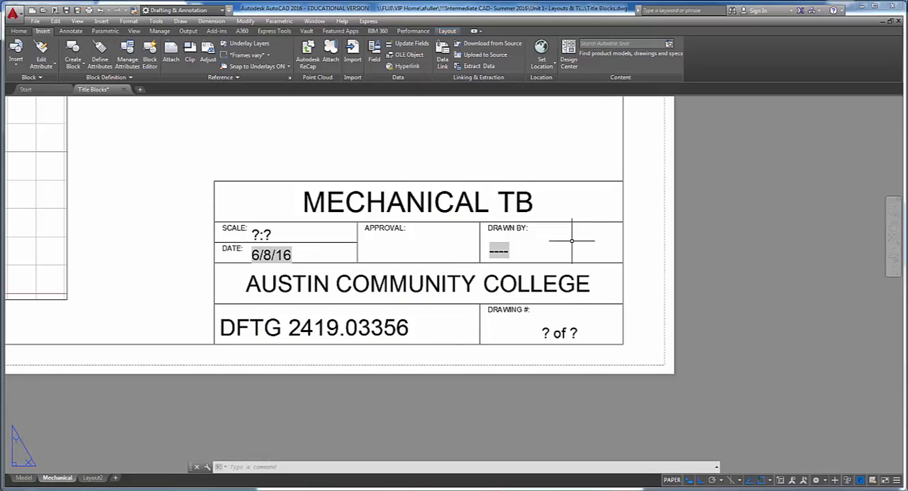
key(ctrl+s)
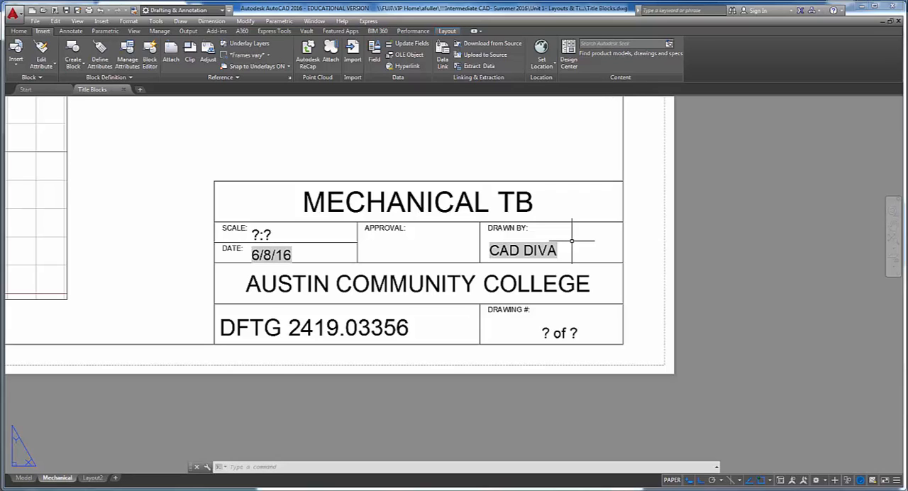
- Switch from the Mechanical layout to Layout2
scroll(572, 241, down, 4)
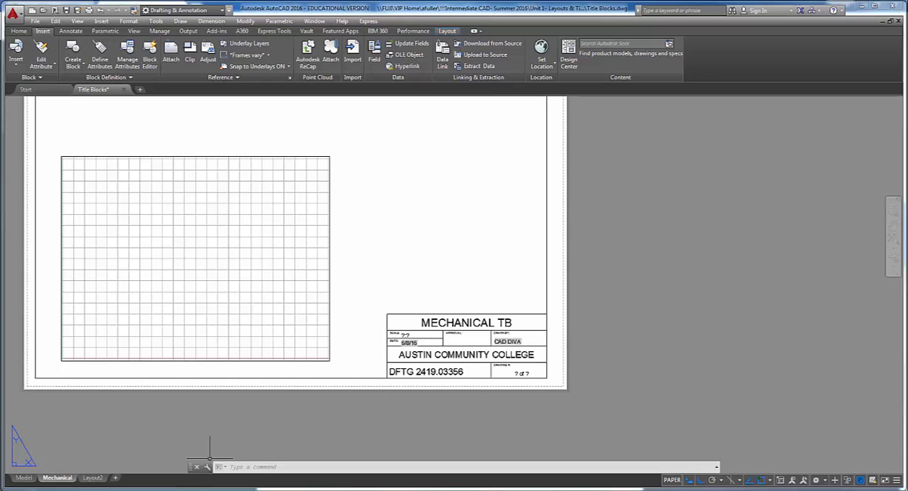
middle_drag(185, 391, 173, 420)
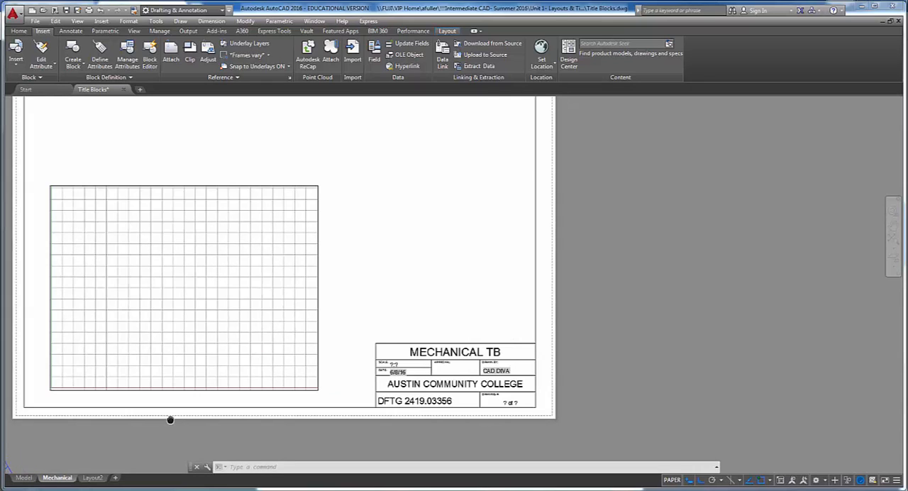
click(93, 478)
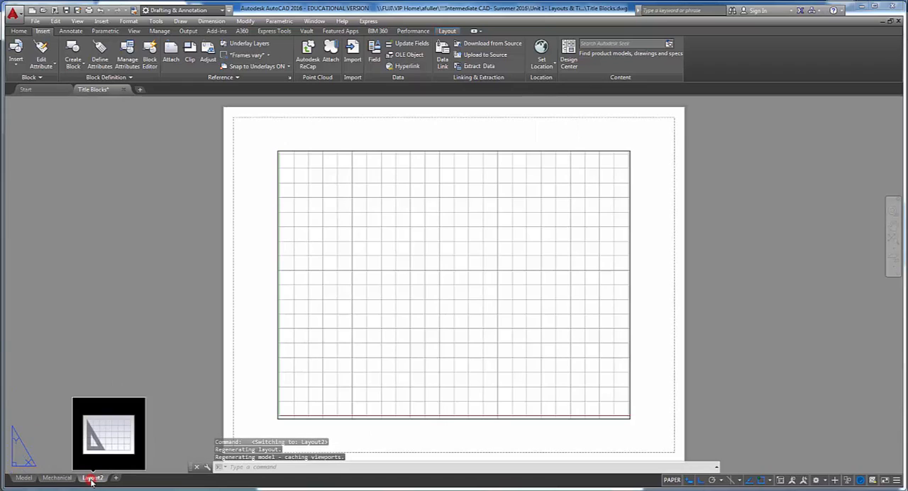
- Delete Layout2 from the drawing and confirm its permanent removal
right_click(96, 480)
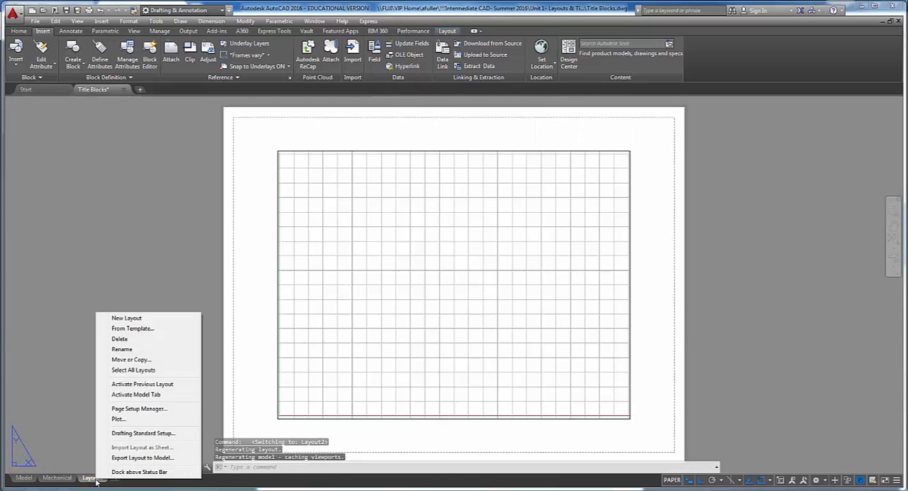
click(126, 339)
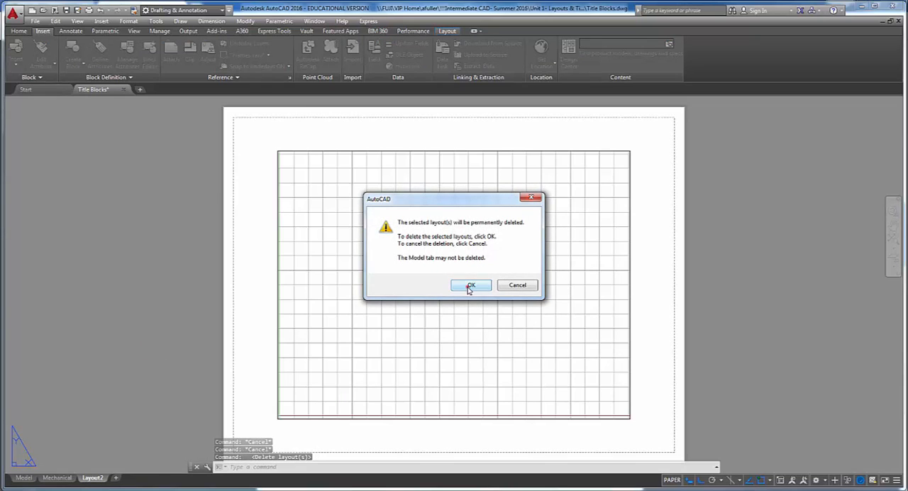
click(470, 286)
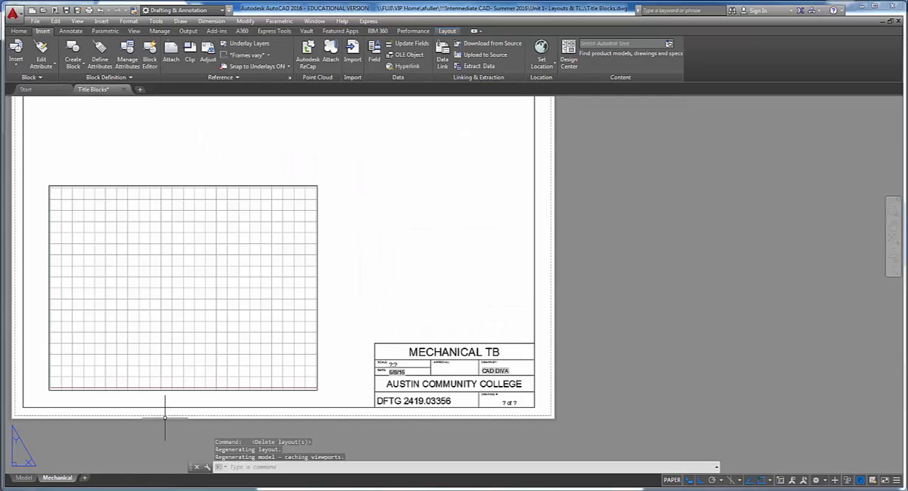
mouse_move(59, 480)
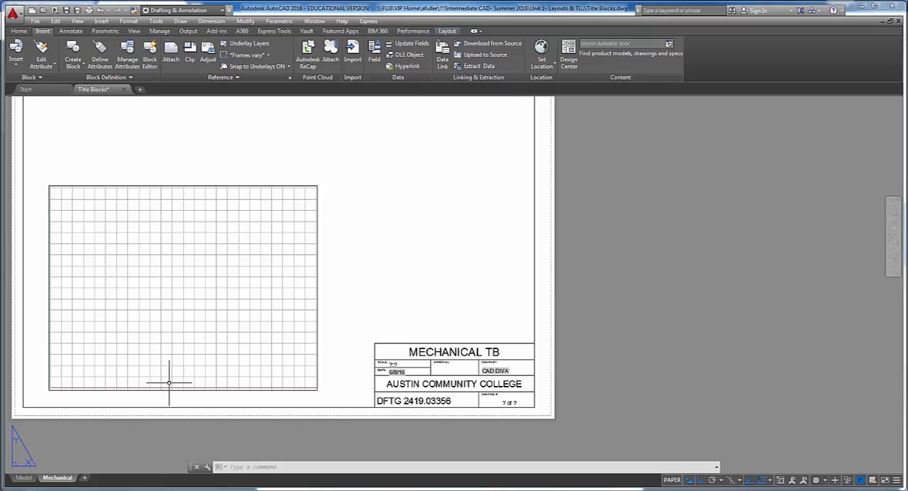
right_click(68, 482)
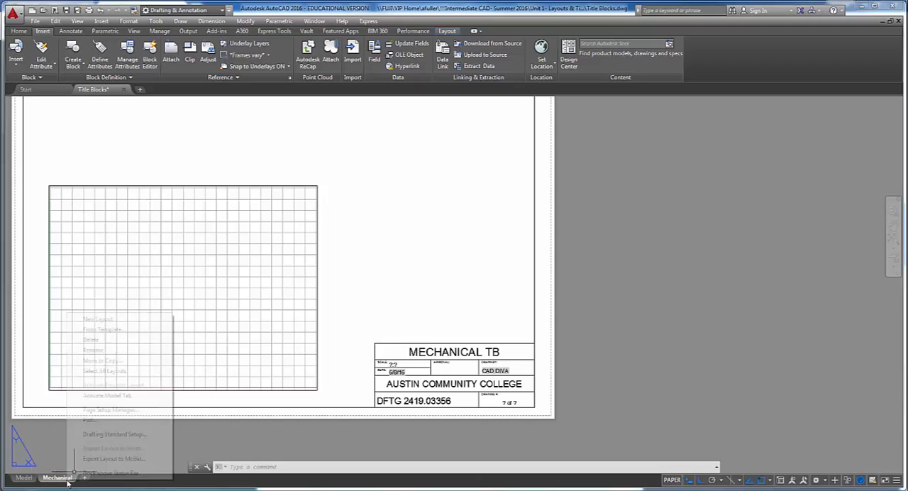
click(100, 360)
click(379, 290)
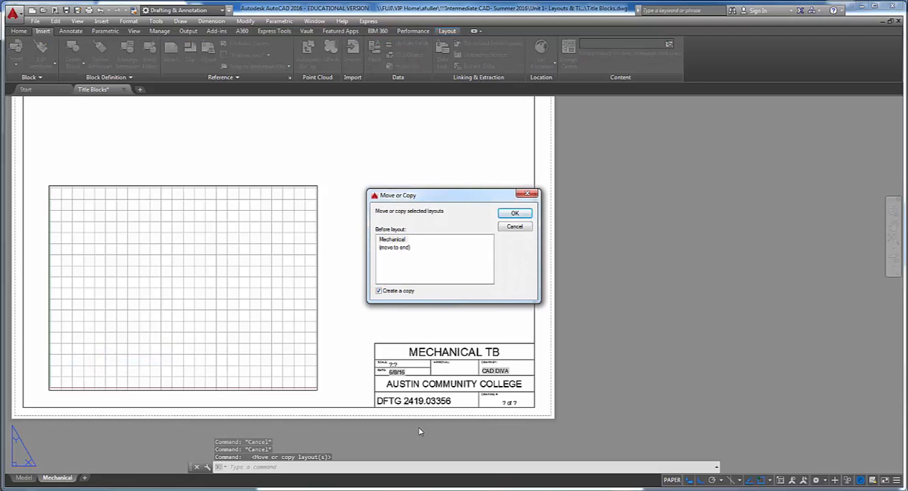
key(Escape)
key(Escape)
key(Escape)
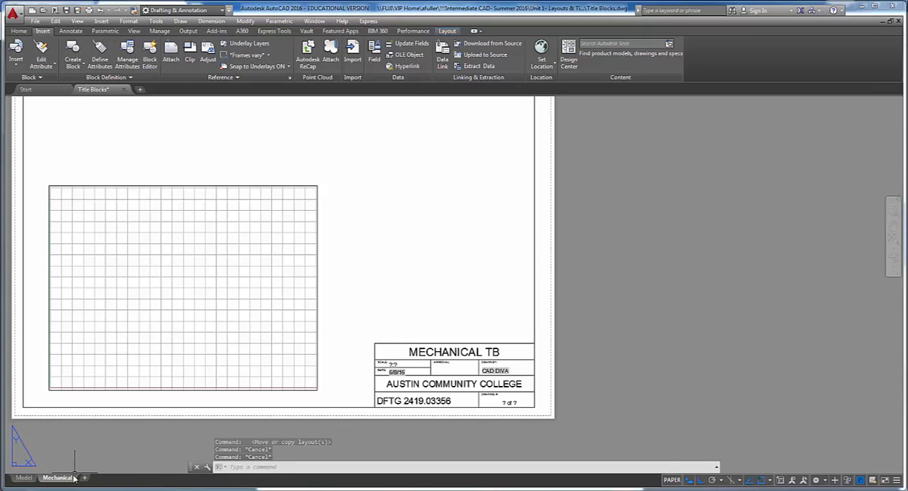
- Make a copy of the Mechanical layout directly after the original
click(66, 479)
drag(66, 479, 75, 479)
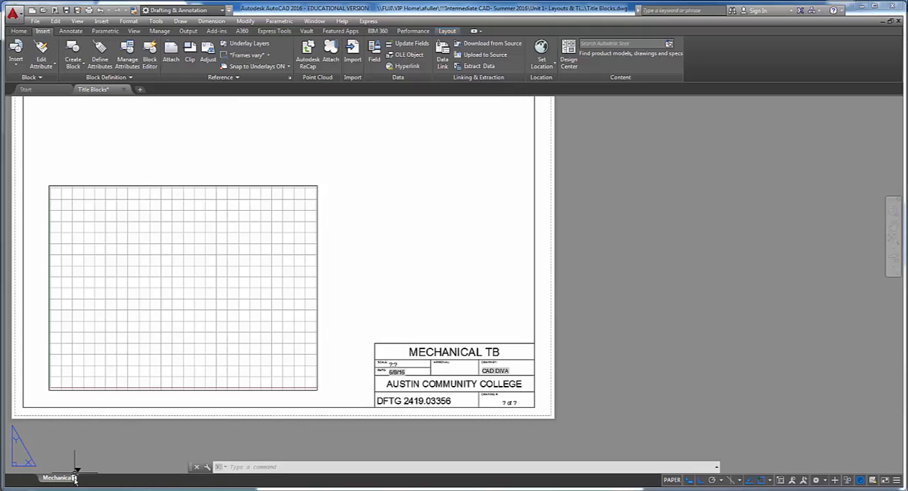
drag(75, 478, 81, 476)
drag(68, 479, 76, 478)
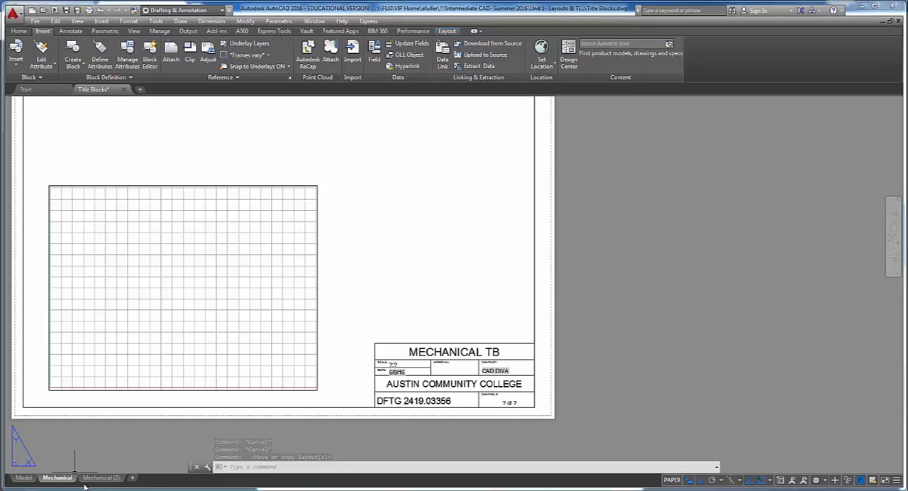
- Switch to the copied layout and rename it Architectural
click(91, 479)
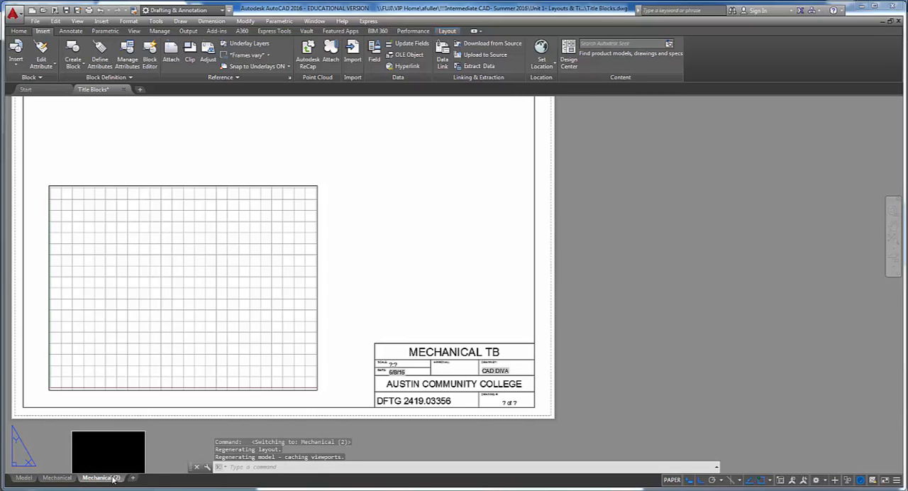
scroll(121, 395, down, 2)
middle_drag(138, 395, 185, 387)
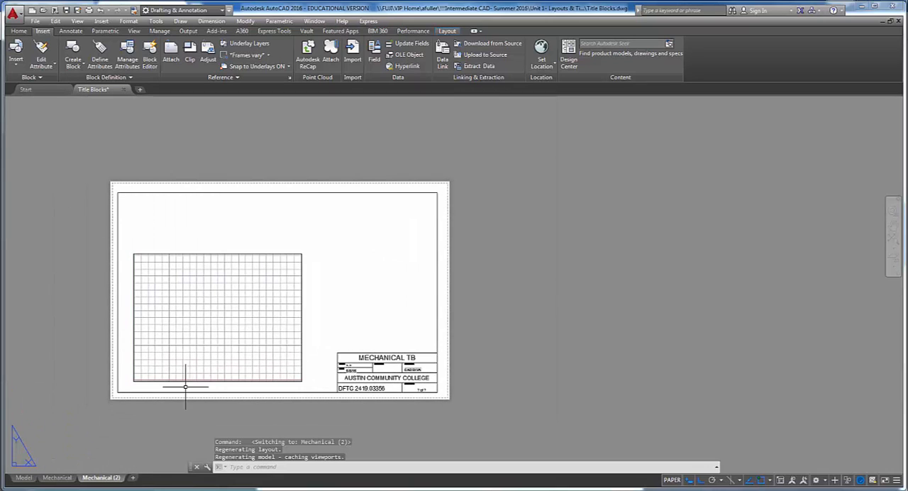
double_click(112, 478)
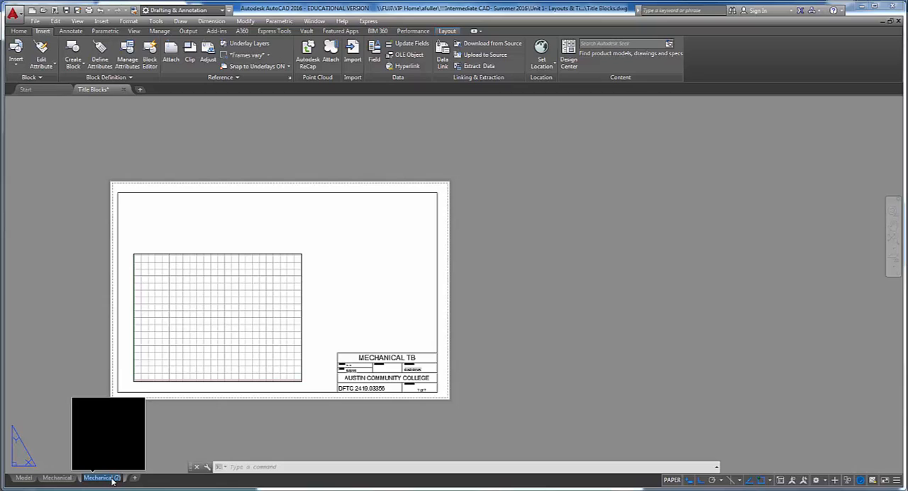
text(Architectur)
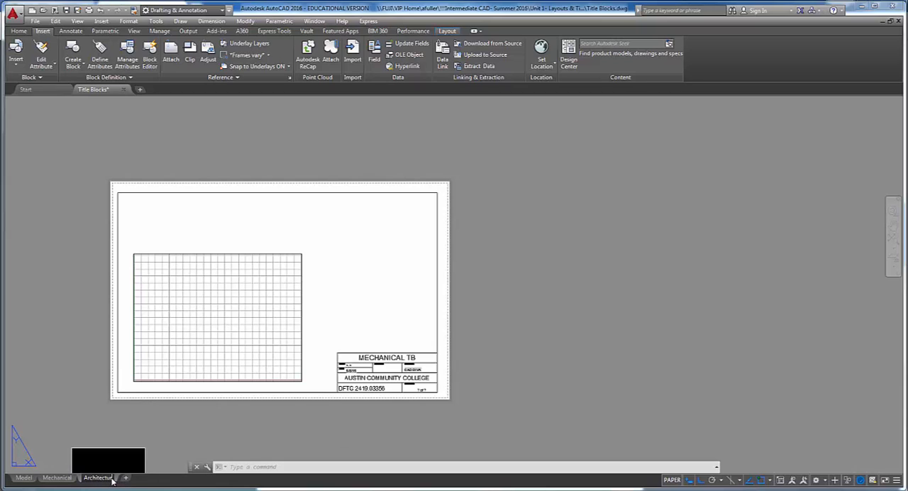
text(al)
key(Return)
click(437, 430)
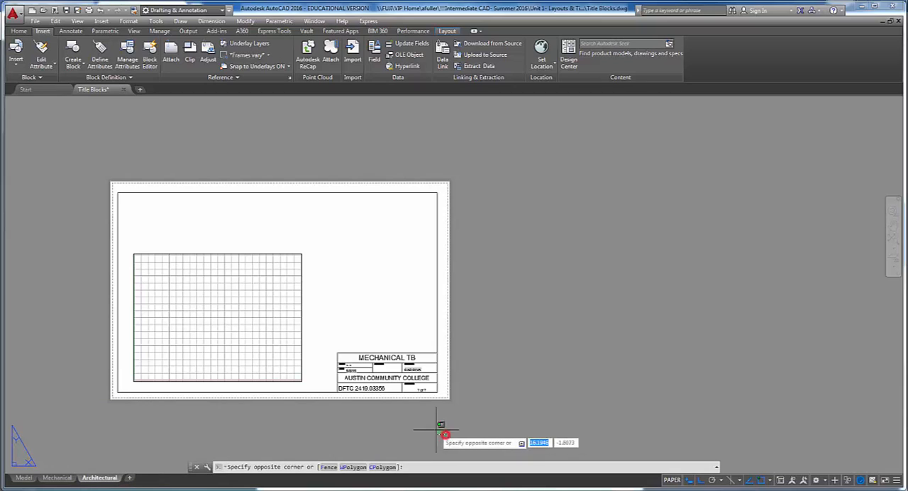
click(416, 439)
- Explode the title block in the Architectural layout so its attributes revert to their tags
scroll(383, 382, up, 4)
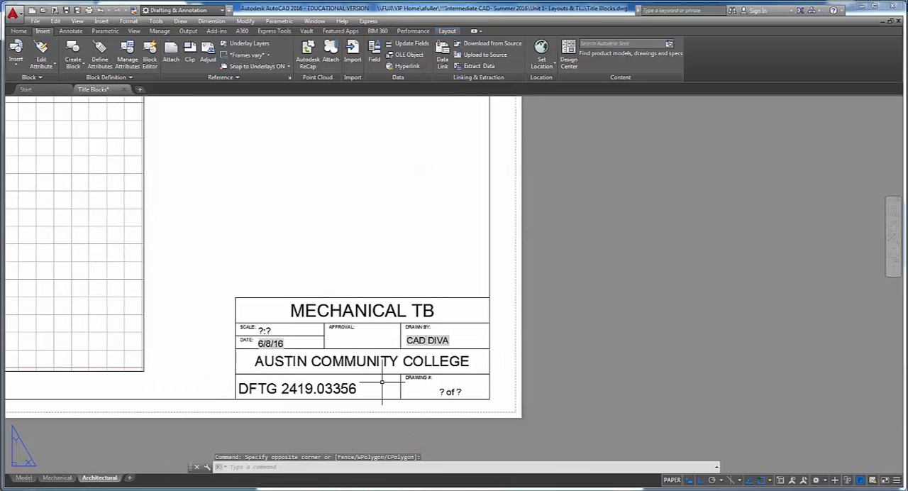
click(382, 382)
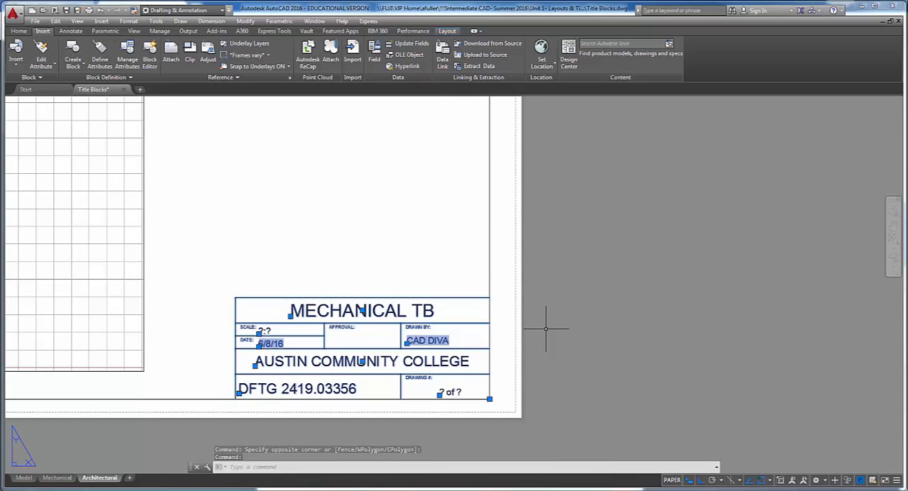
text(x)
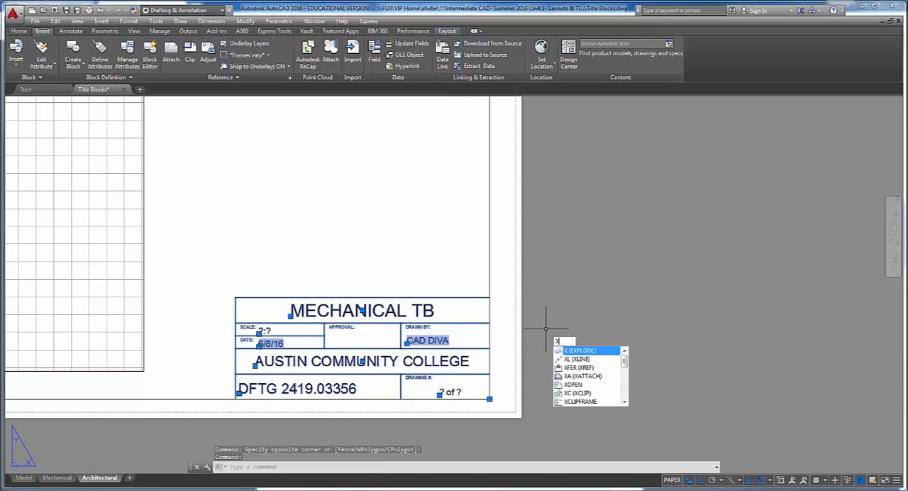
key(Return)
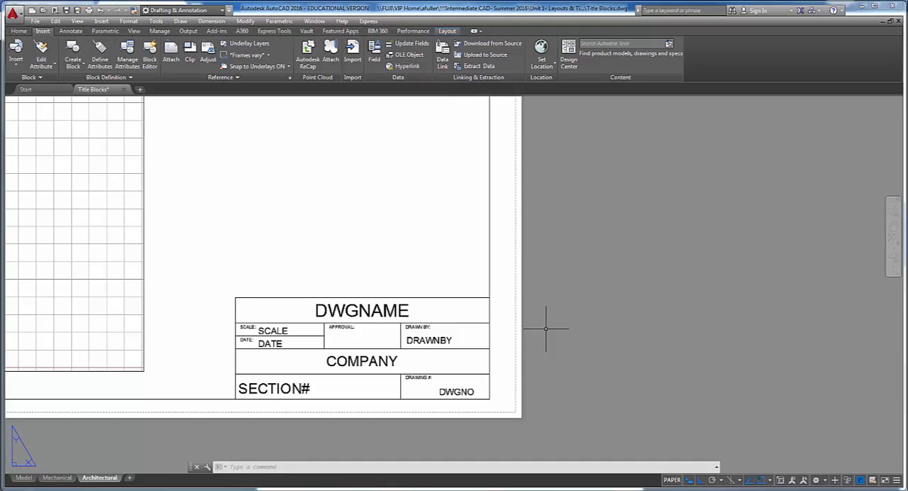
- Switch to the project PDF in the browser and read the instructions for the Architectural layout and its text styles
key(alt+Tab)
key(alt+Tab)
key(alt+Tab)
key(alt+Tab)
key(alt+Tab)
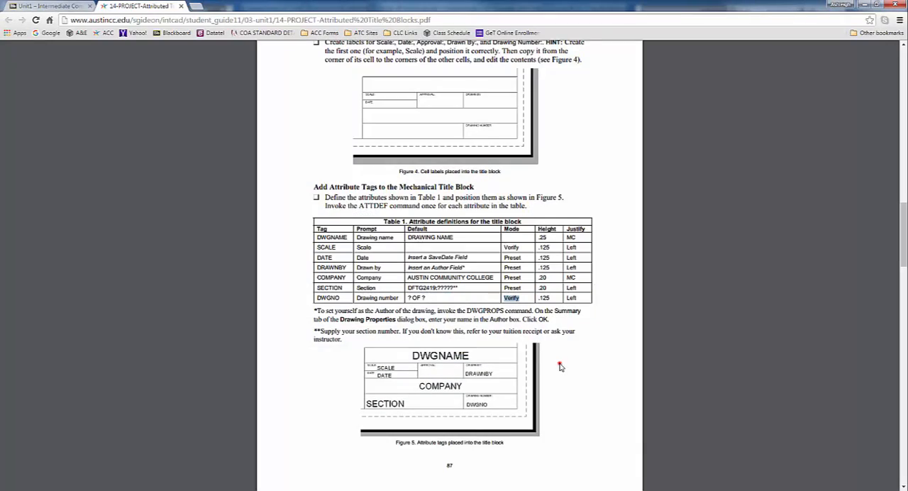
scroll(558, 364, down, 7)
scroll(516, 332, down, 5)
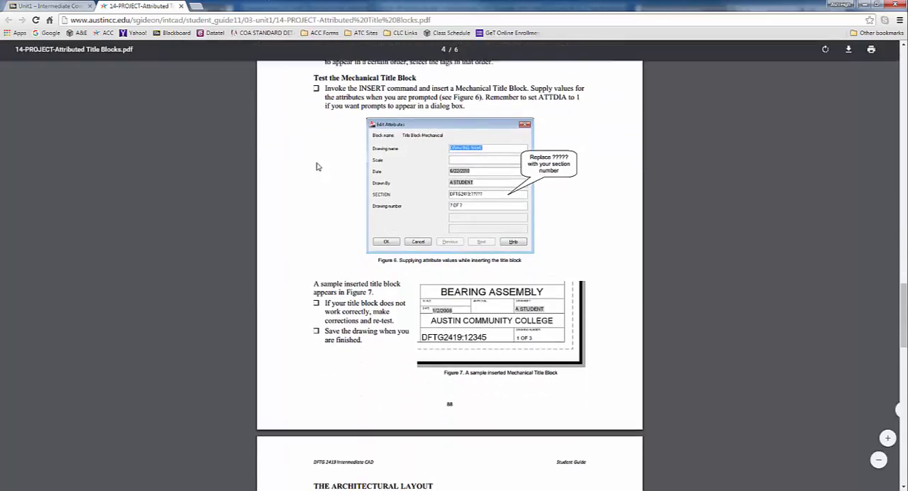
scroll(306, 304, down, 3)
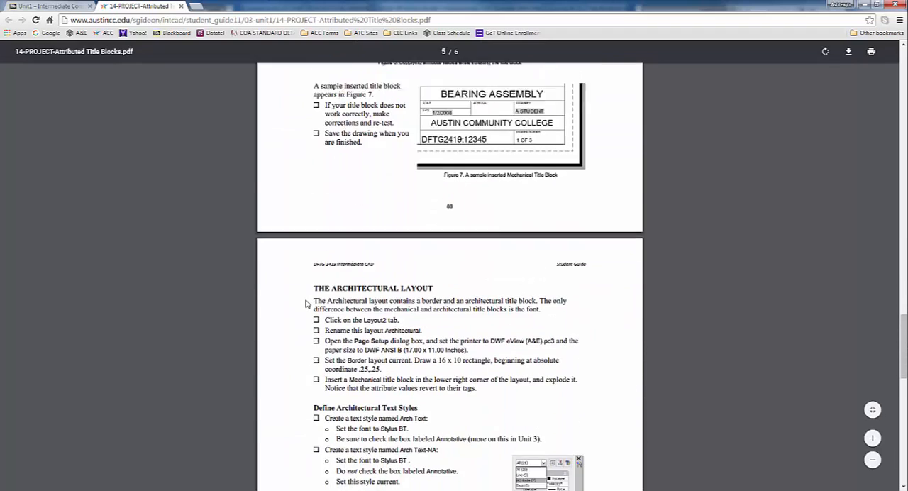
scroll(300, 294, down, 3)
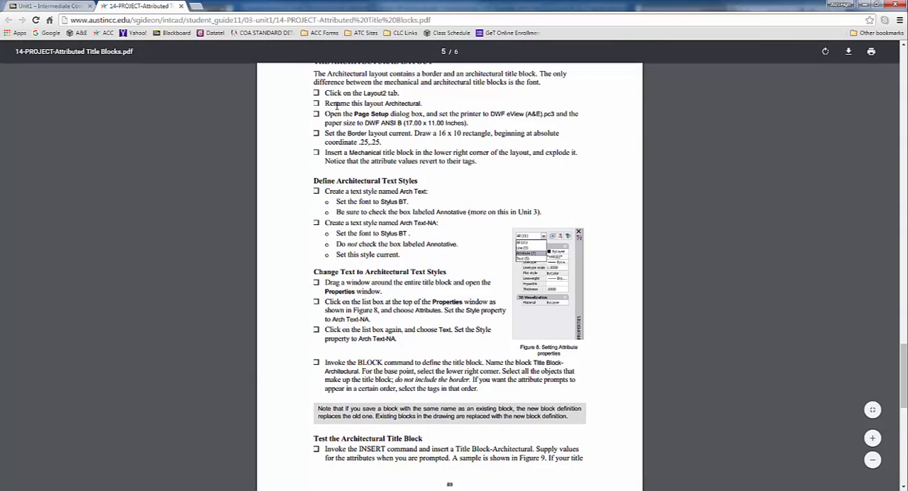
mouse_move(324, 191)
mouse_down()
mouse_move(430, 193)
mouse_move(408, 206)
mouse_move(440, 225)
mouse_move(443, 248)
mouse_move(402, 261)
mouse_up()
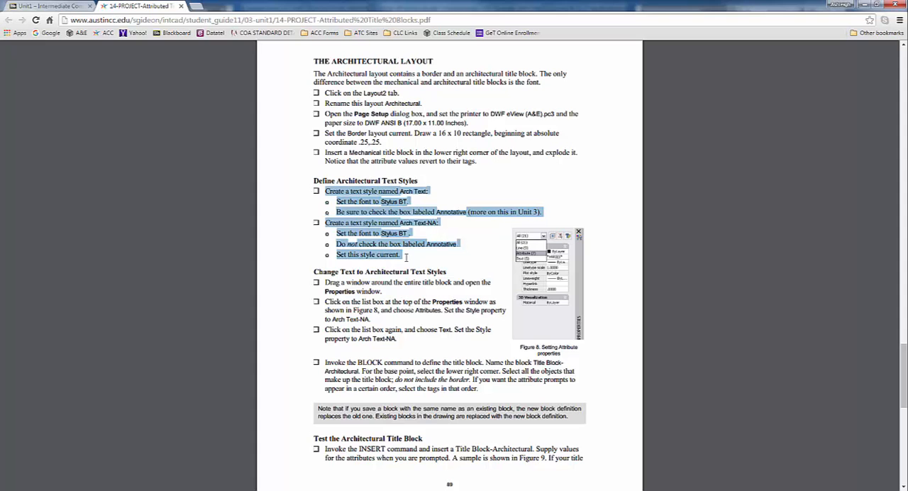
- Return to AutoCAD and create an annotative text style named Arch Text with the Stylus BT font
key(alt+Tab)
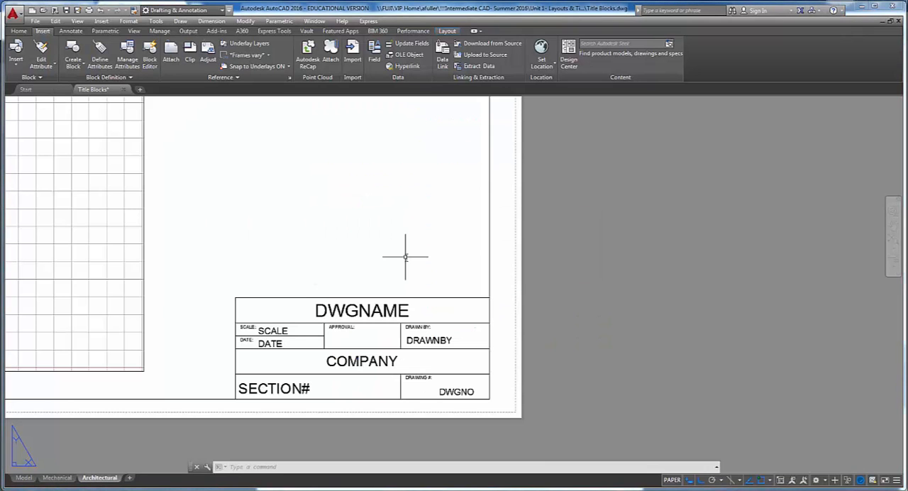
click(71, 32)
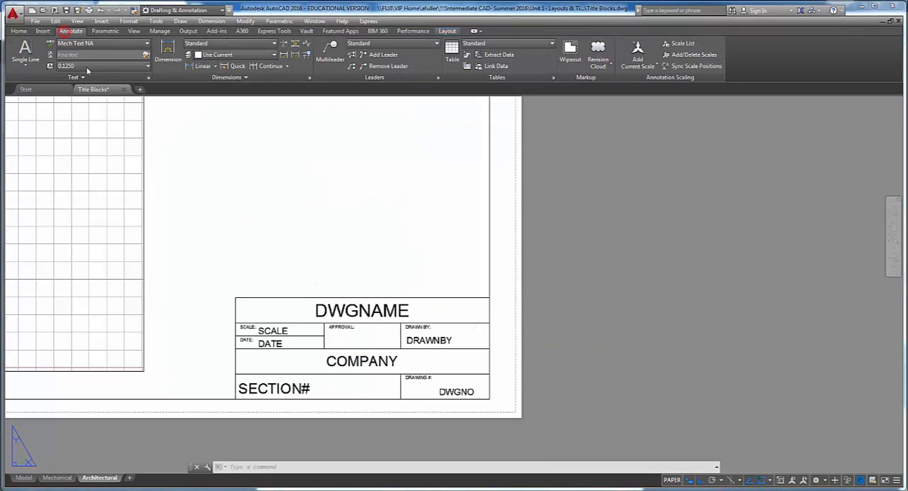
click(148, 78)
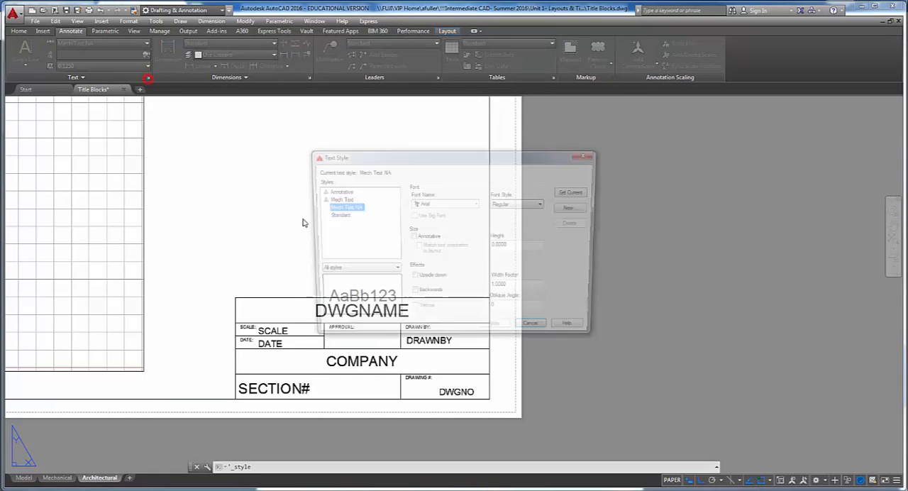
click(569, 208)
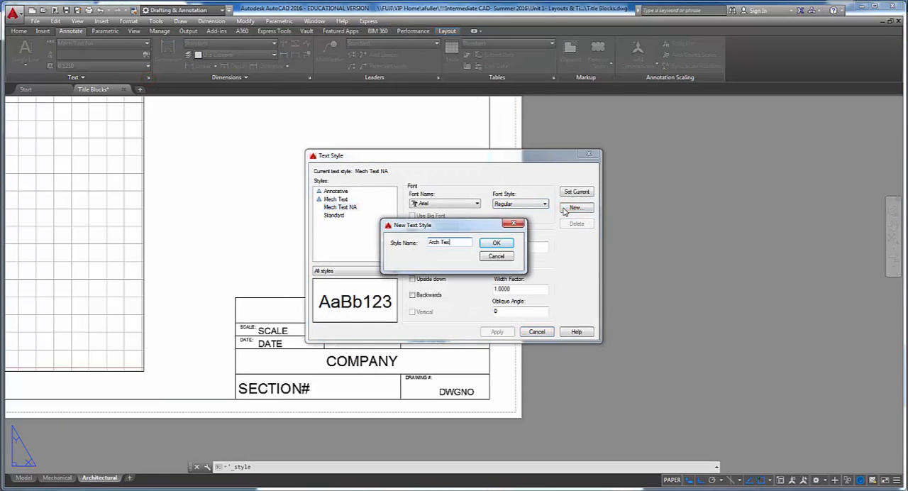
click(495, 243)
click(457, 206)
text(sty)
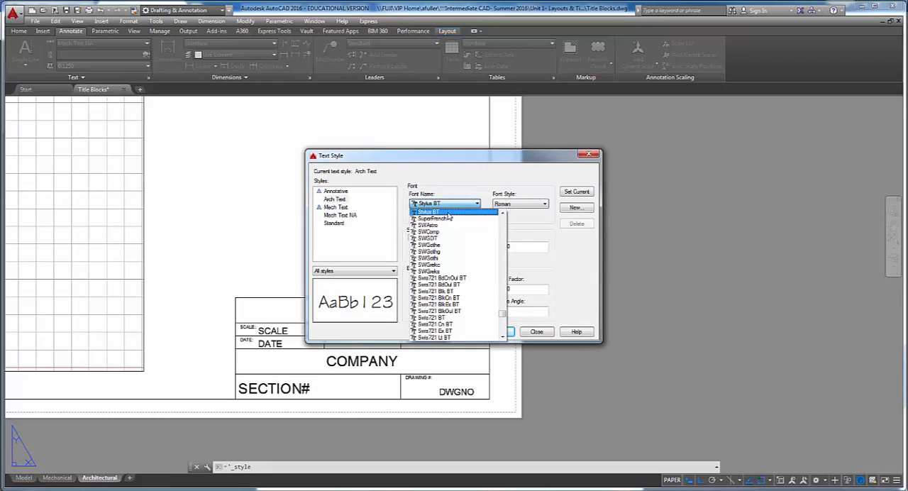
click(440, 212)
click(411, 237)
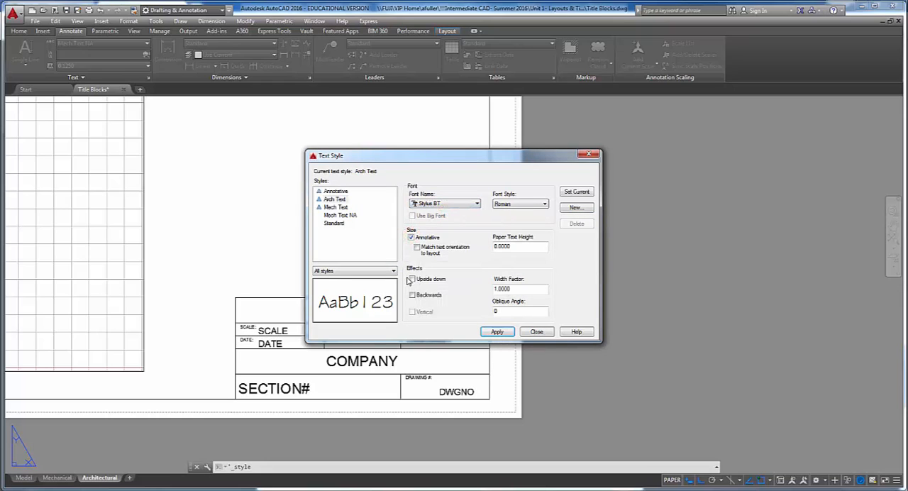
click(496, 332)
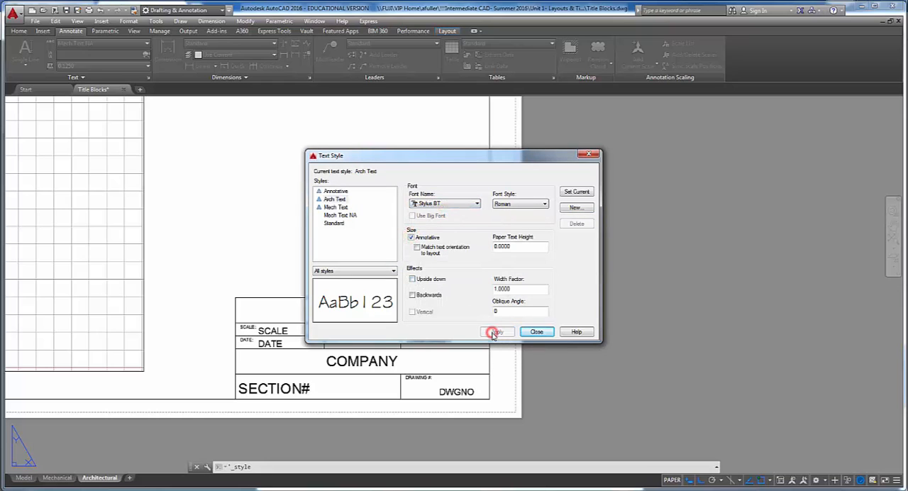
- Create a non-annotative text style named Arch Text NA based on Arch Text, keeping it as the current style
click(578, 208)
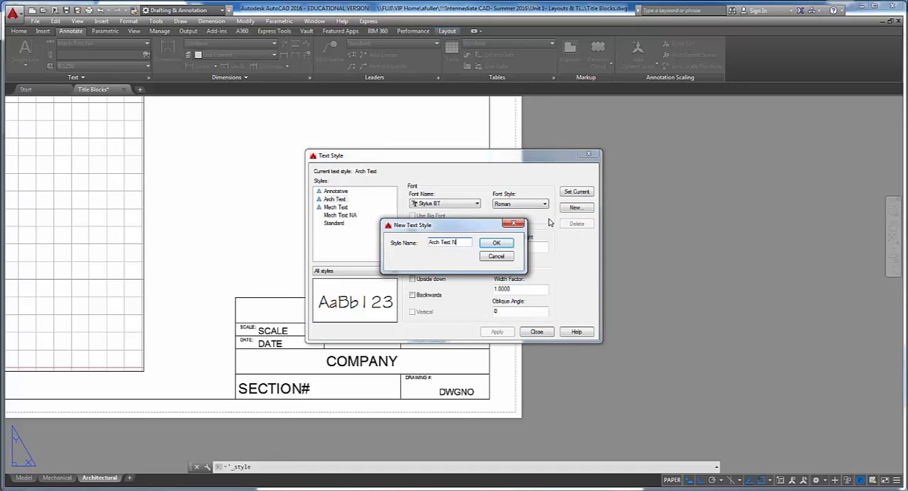
click(496, 242)
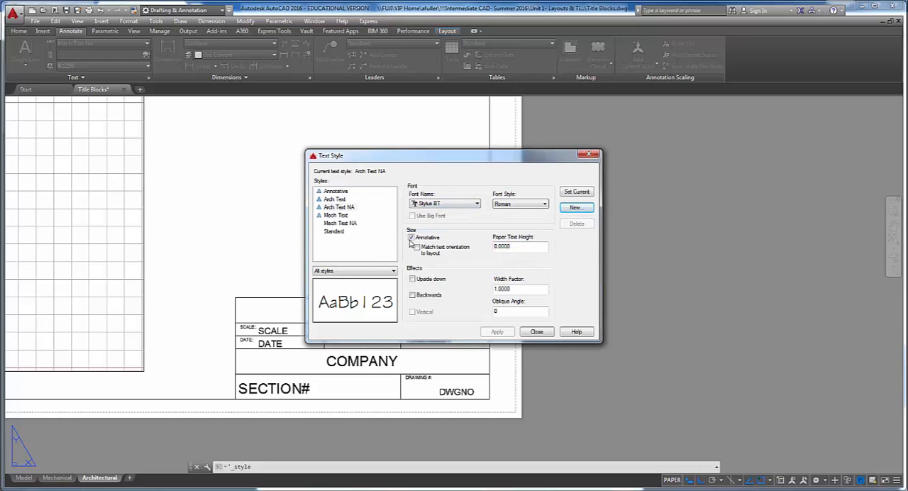
click(411, 237)
click(497, 332)
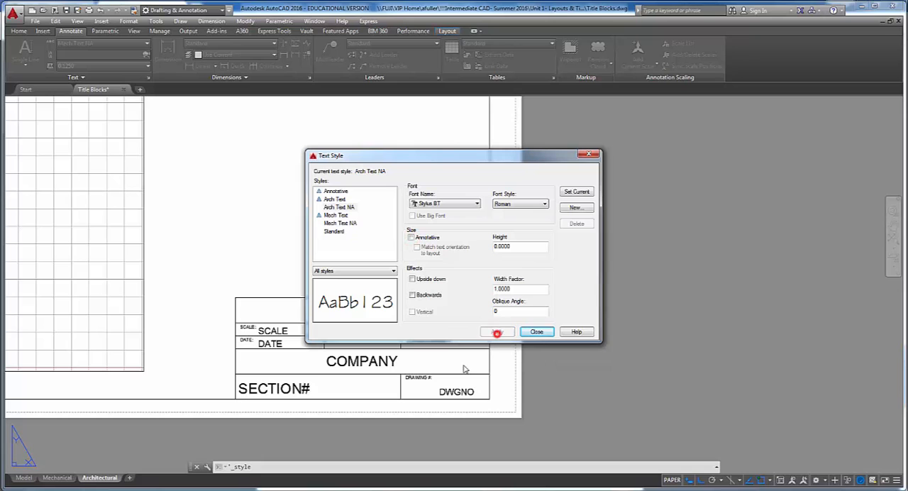
click(536, 332)
- Apply the Arch Text NA text style to all labels and attribute tags in the Architectural layout's title block
scroll(313, 241, up, 3)
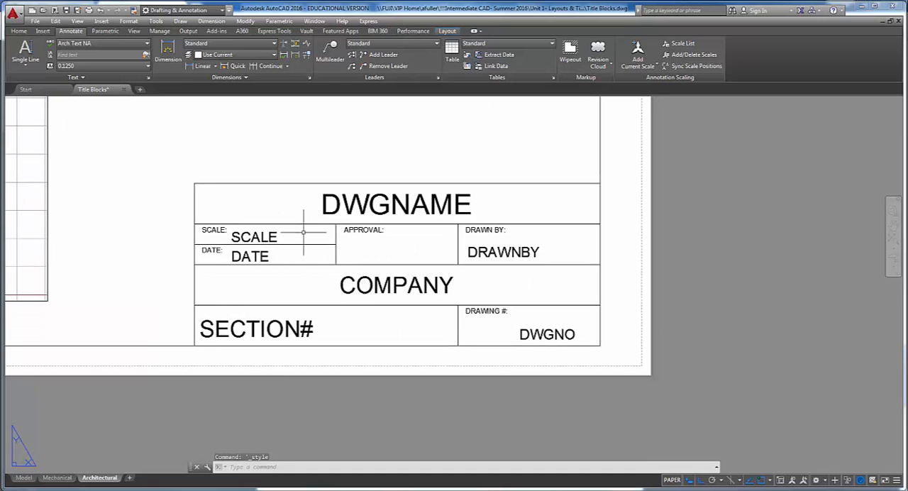
click(318, 208)
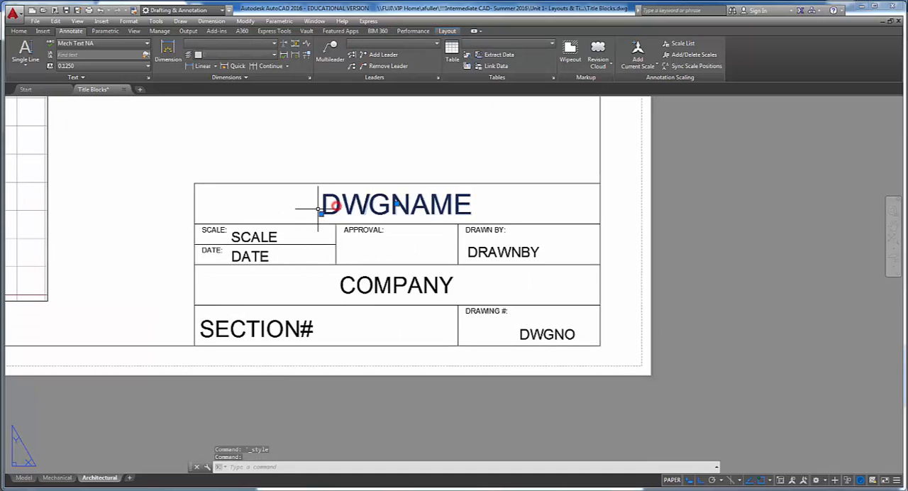
click(277, 234)
click(222, 229)
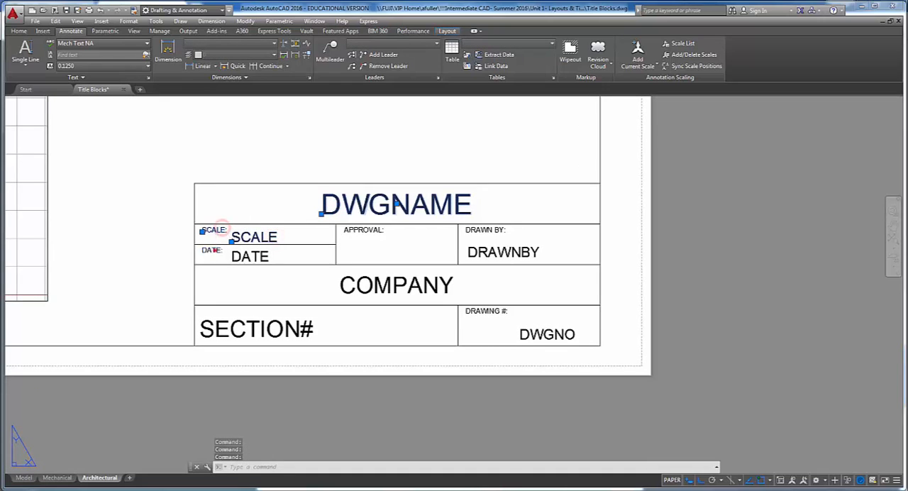
click(212, 251)
click(250, 257)
click(350, 229)
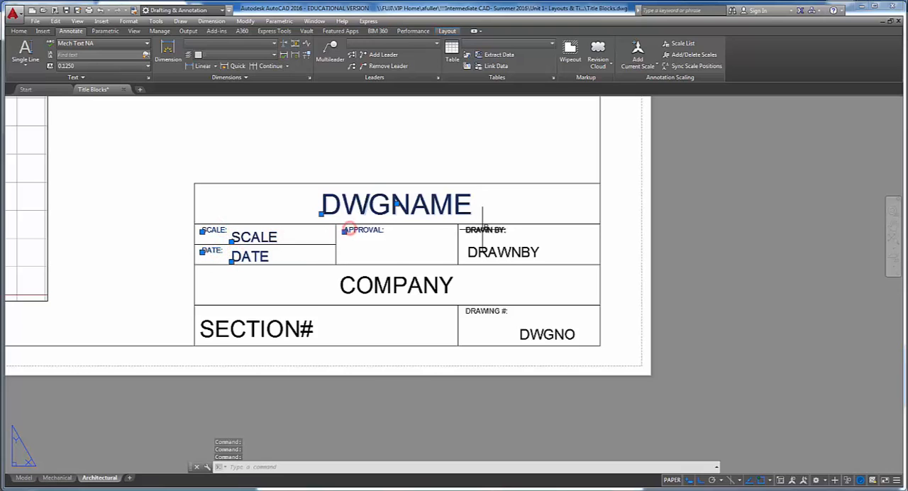
click(478, 230)
click(485, 251)
click(433, 285)
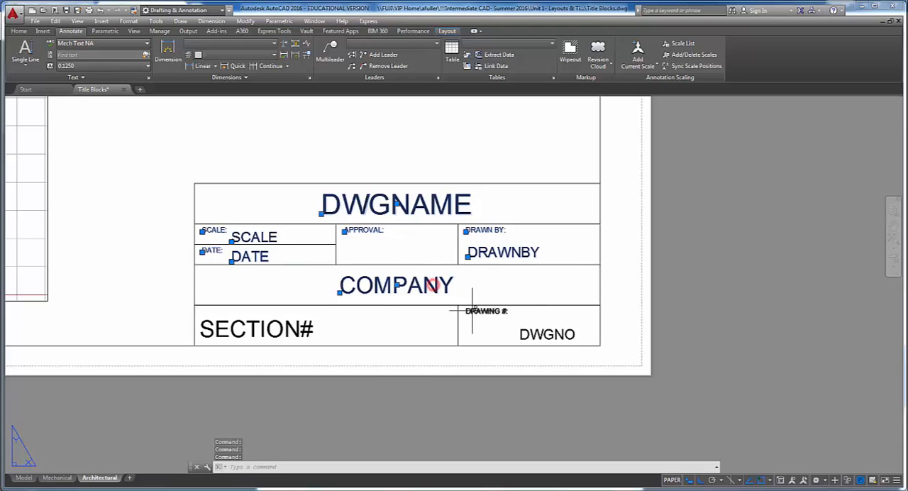
click(483, 311)
click(528, 334)
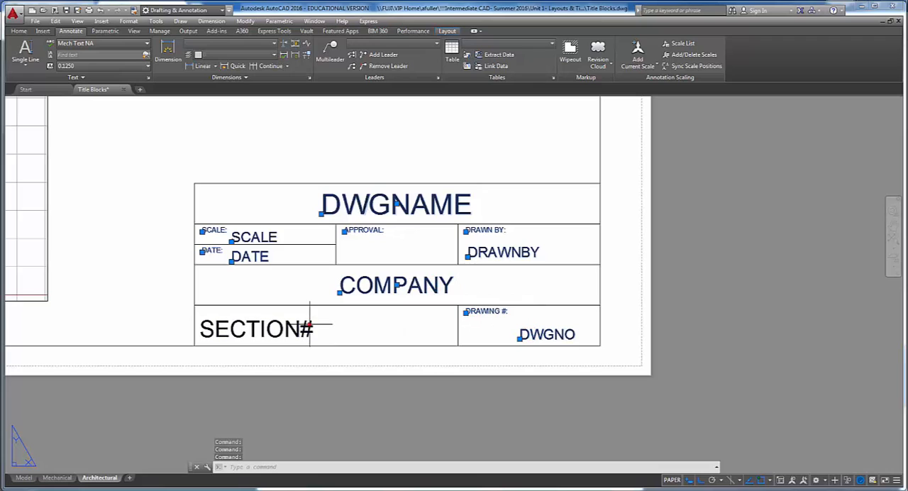
click(306, 326)
click(130, 45)
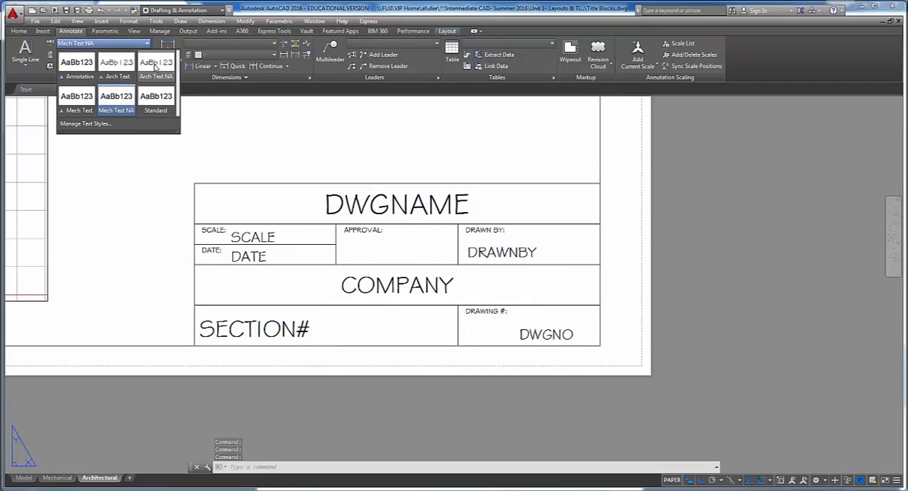
click(155, 64)
key(Escape)
key(Escape)
key(Escape)
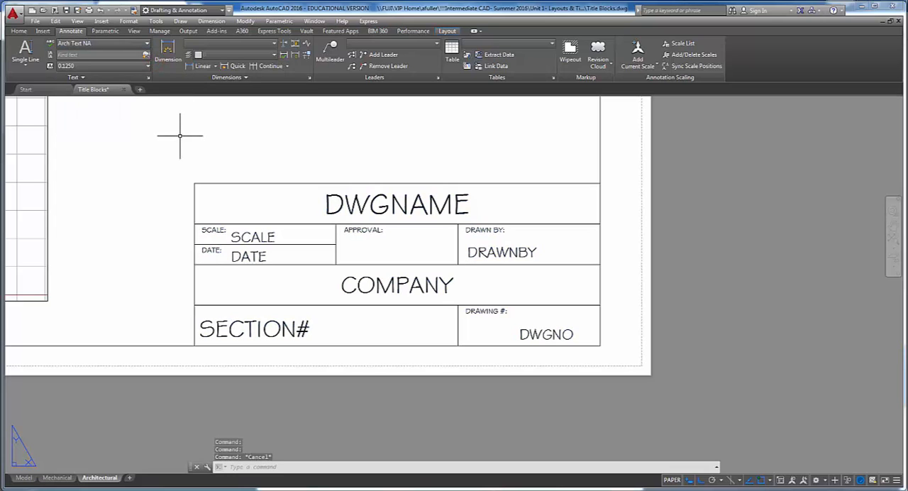
- Start a block definition named ARCHITECTURAL TITLE BLOCK with its base point at the title block's lower-right corner
middle_drag(194, 162, 185, 165)
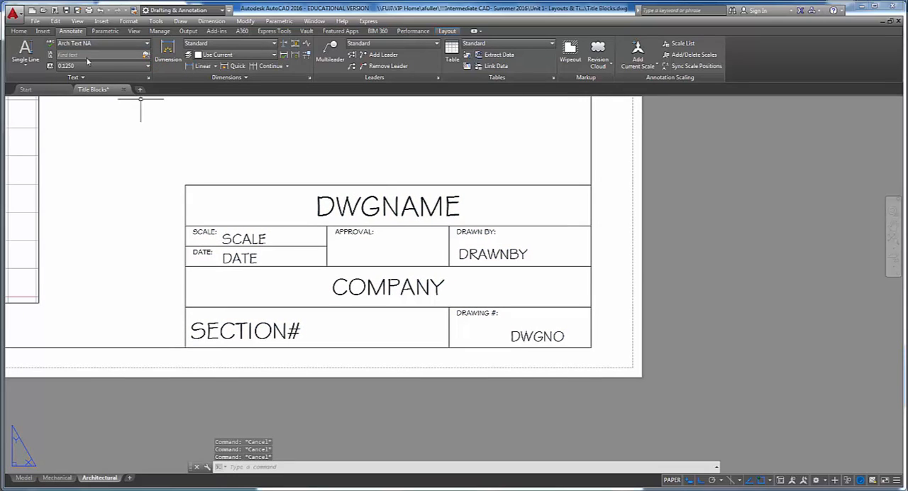
click(44, 31)
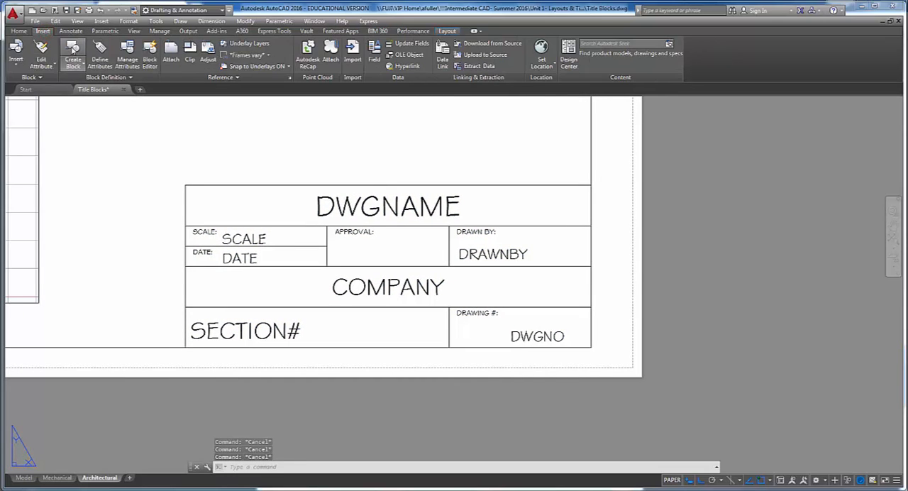
click(72, 48)
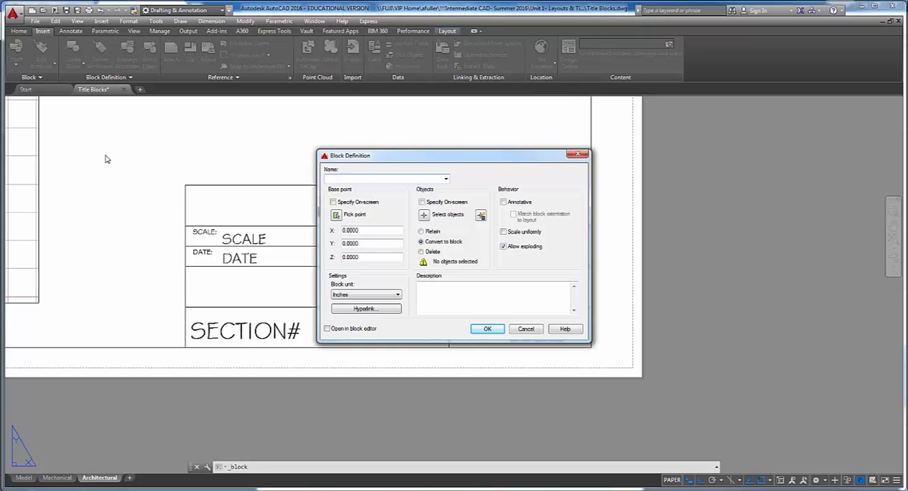
click(446, 179)
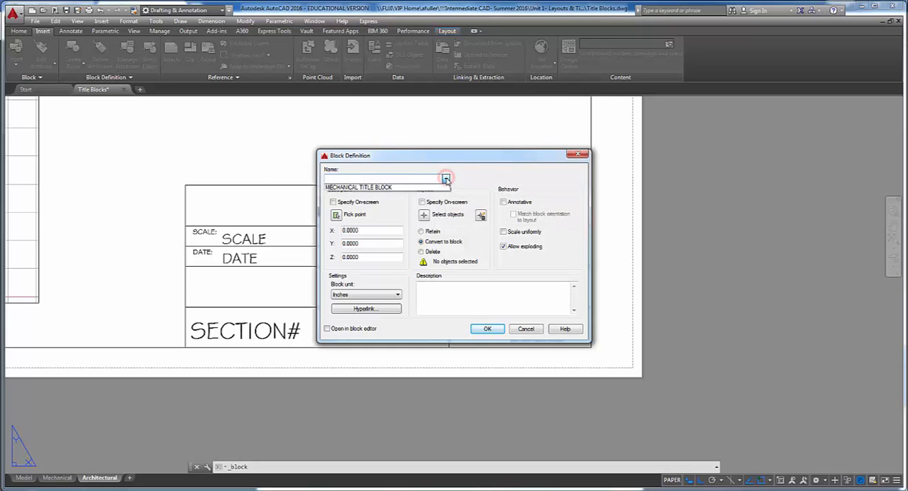
click(445, 179)
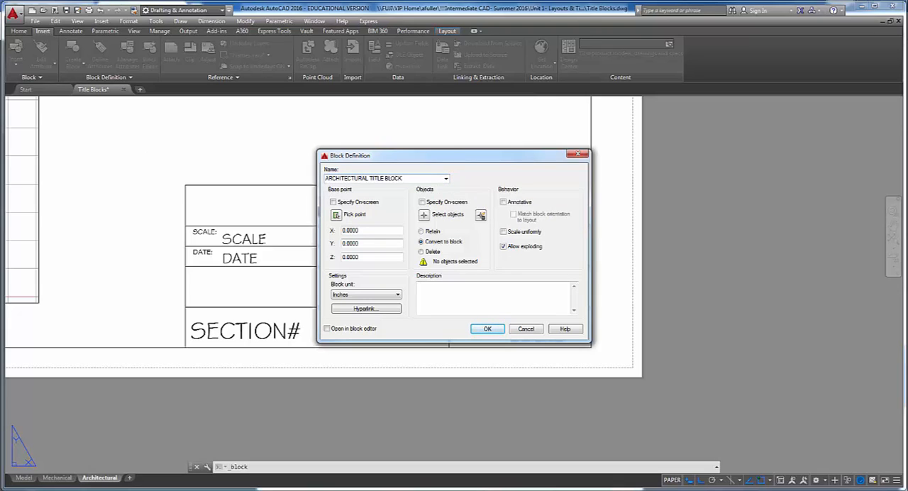
click(337, 216)
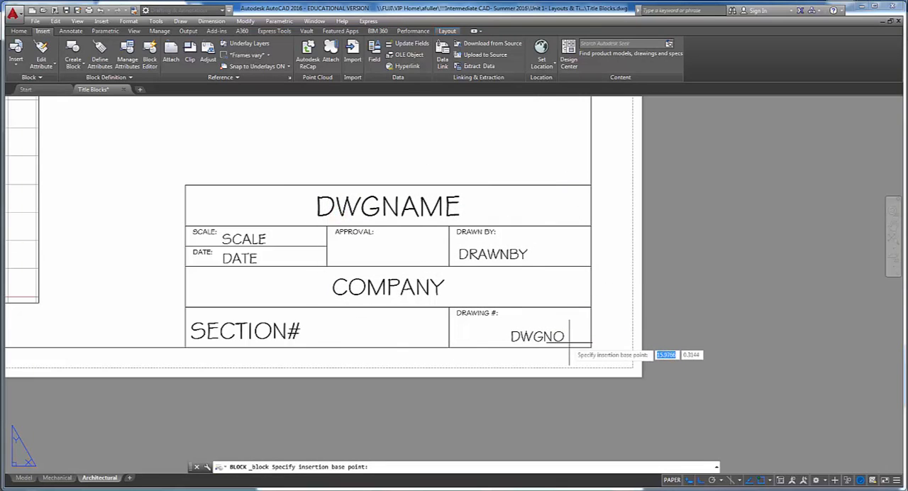
click(586, 346)
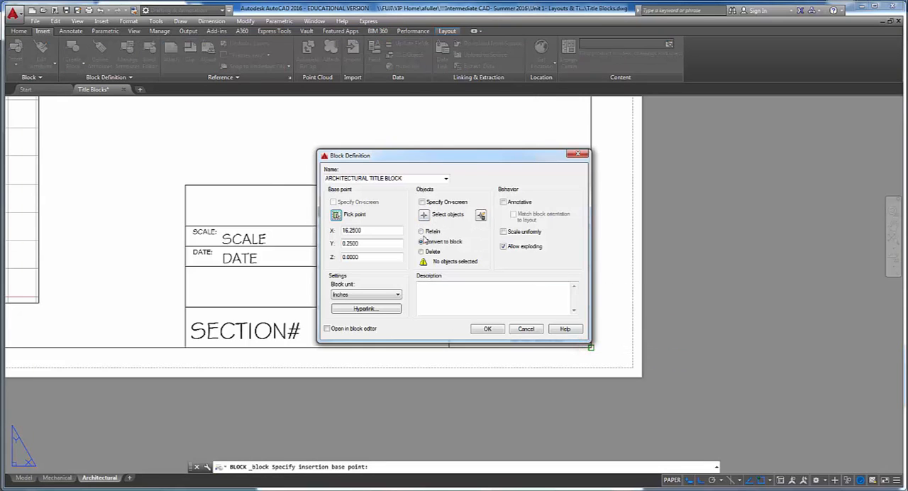
- Select the title block's lines and its fixed labels as the block's objects, leaving out the outer border
click(424, 215)
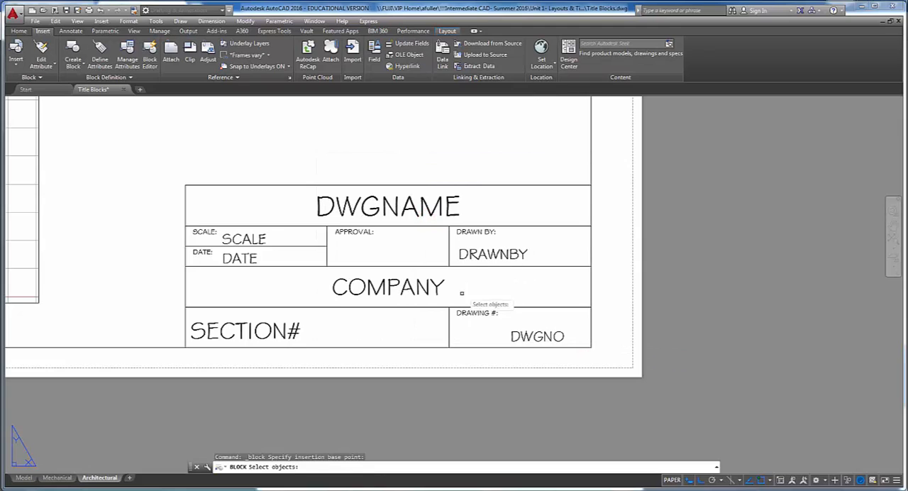
click(466, 332)
click(446, 305)
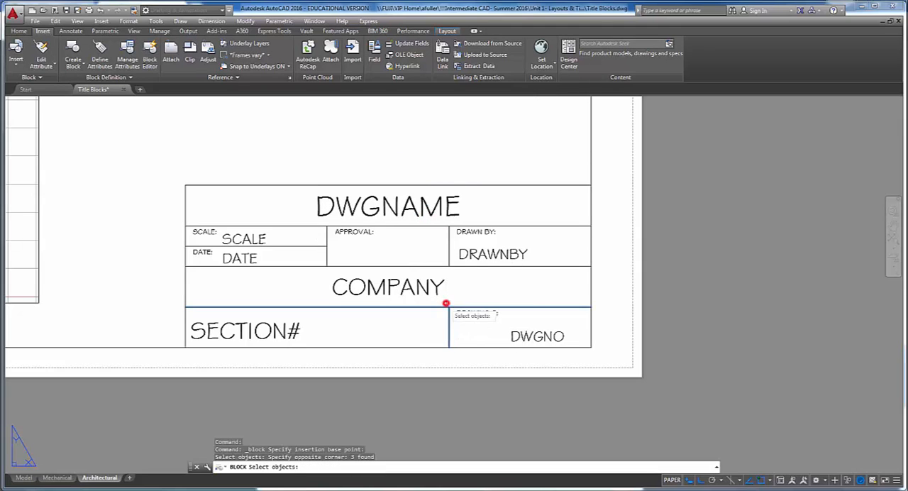
click(447, 240)
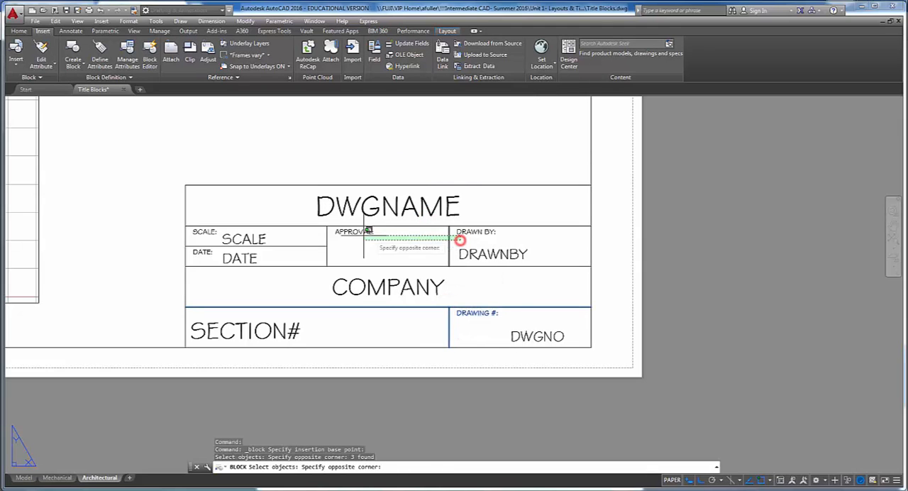
click(319, 226)
click(314, 252)
click(308, 239)
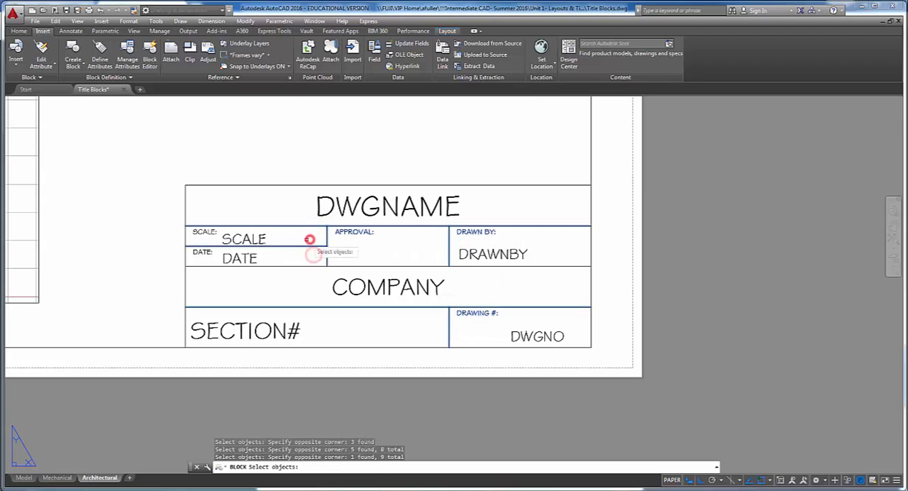
click(375, 266)
click(268, 197)
click(171, 157)
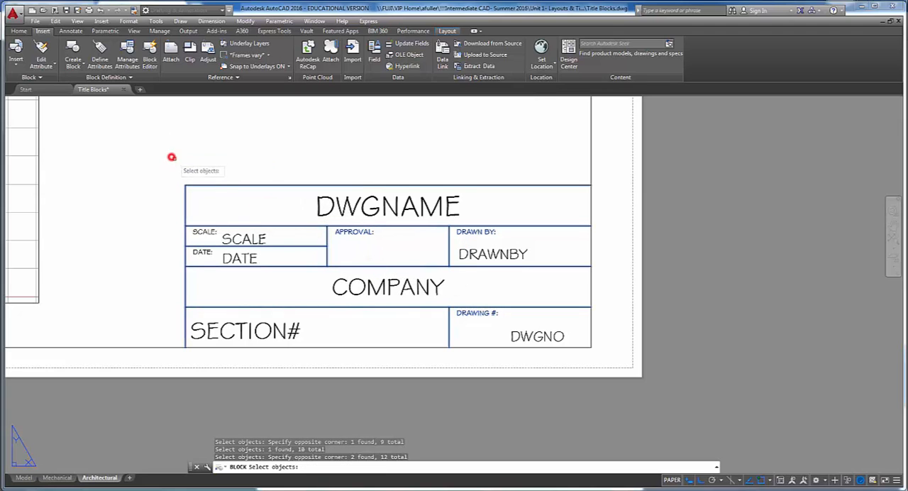
click(205, 233)
click(203, 252)
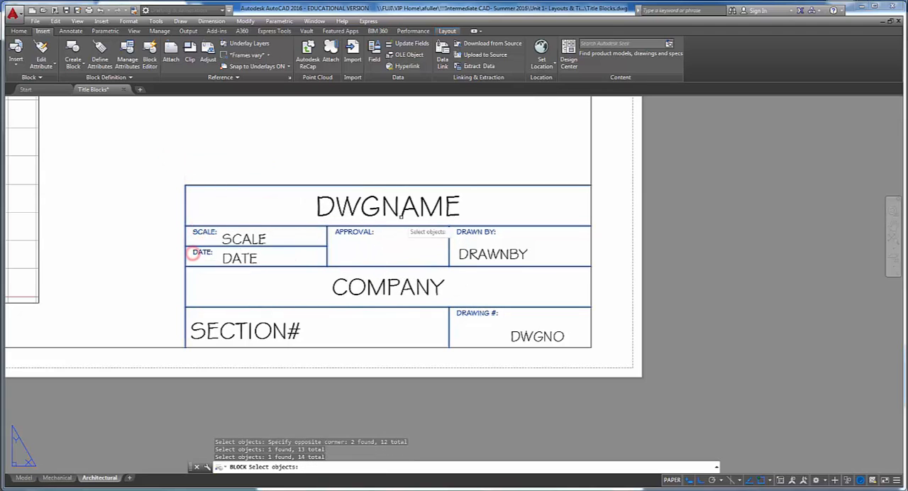
- Add the attributes to the block selection in the order DWGNAME, SCALE, DATE, DRAWNBY, COMPANY, SECTION#, DWGNO
click(404, 206)
click(263, 235)
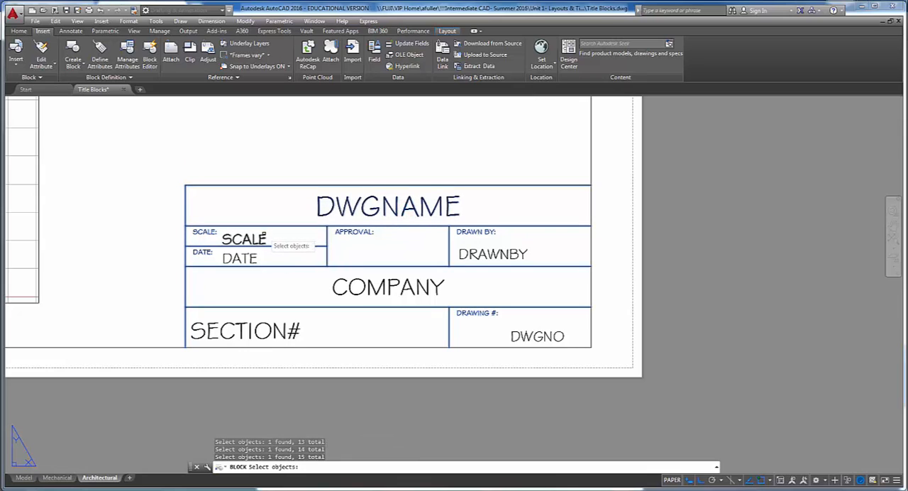
click(239, 258)
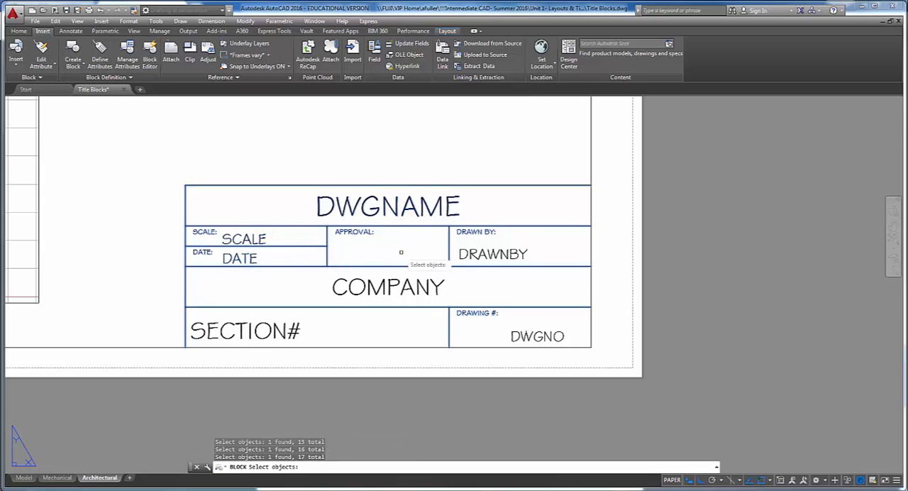
click(462, 254)
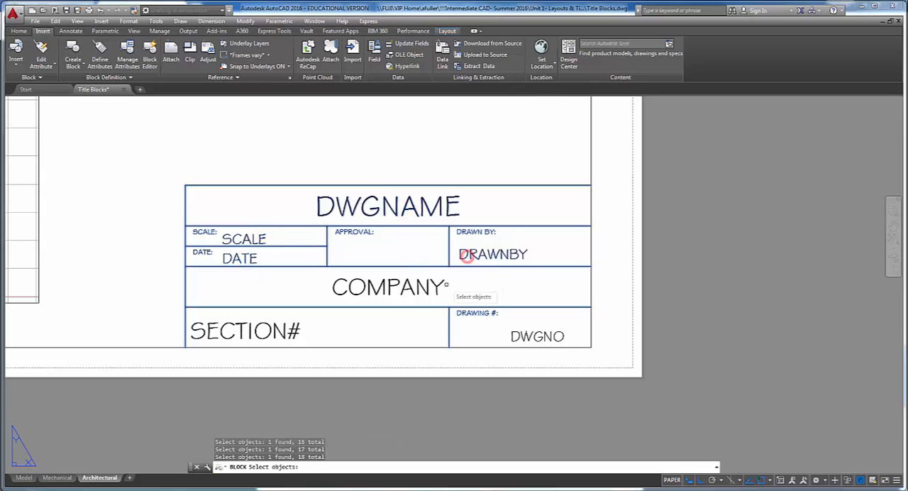
click(442, 283)
click(292, 331)
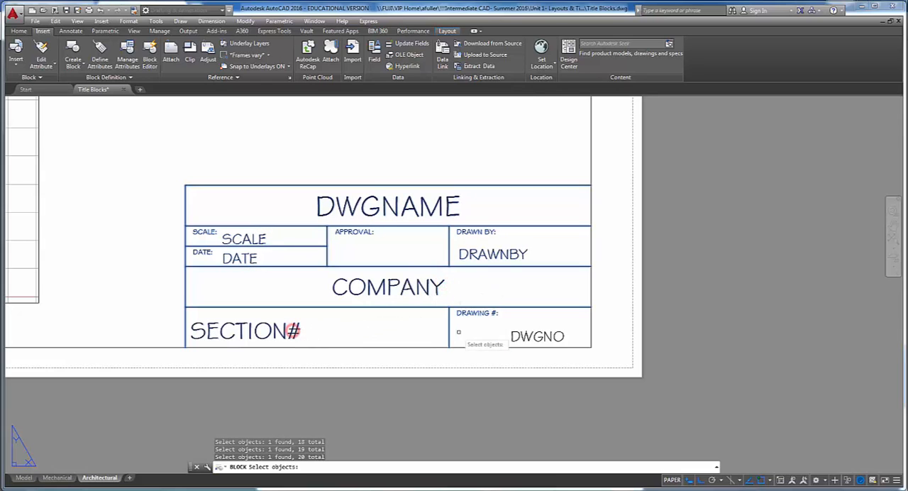
click(512, 335)
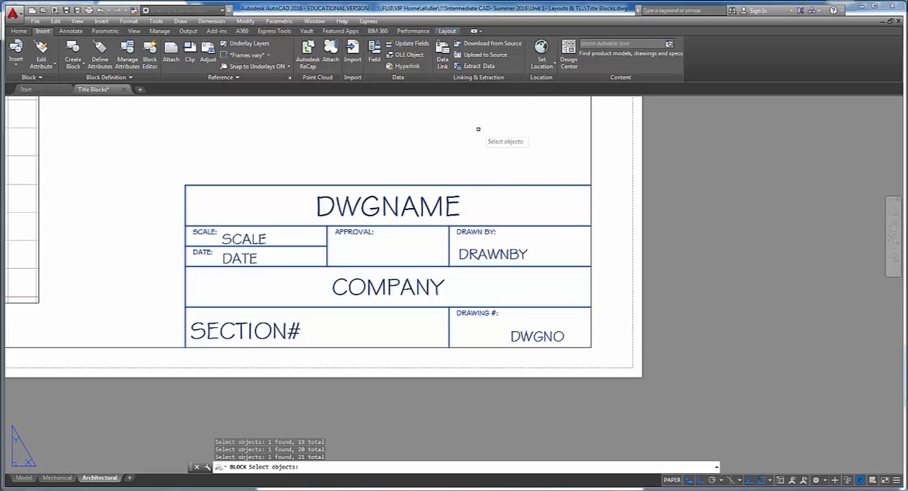
- Convert the selected objects to the block and set its Drawing Name attribute to ARCHITECTURAL TB
key(Return)
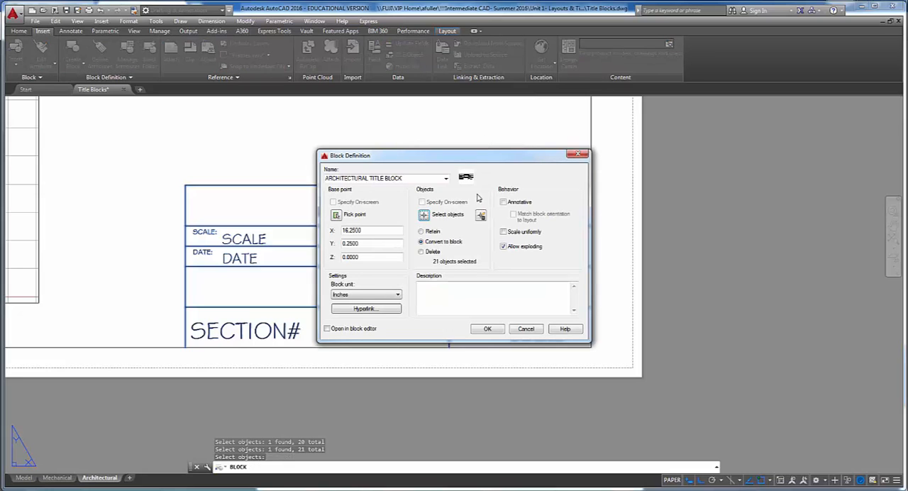
click(487, 329)
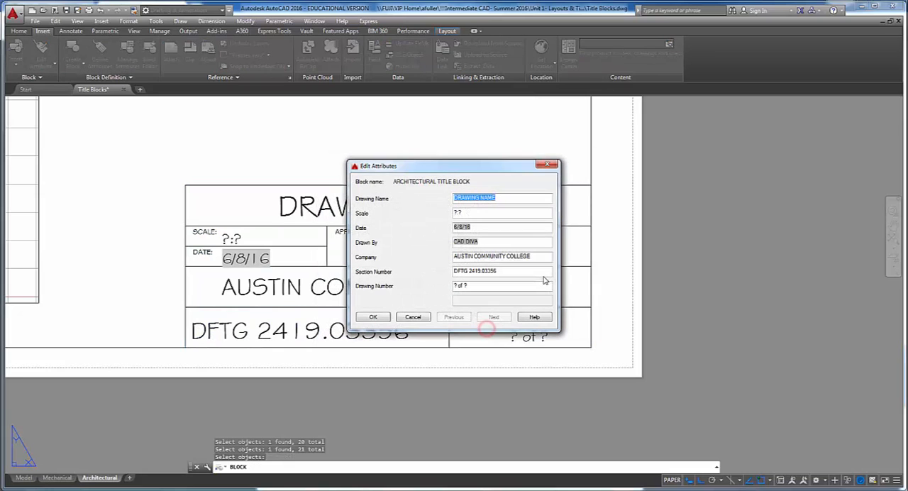
text(ARCHITECTURAL TB)
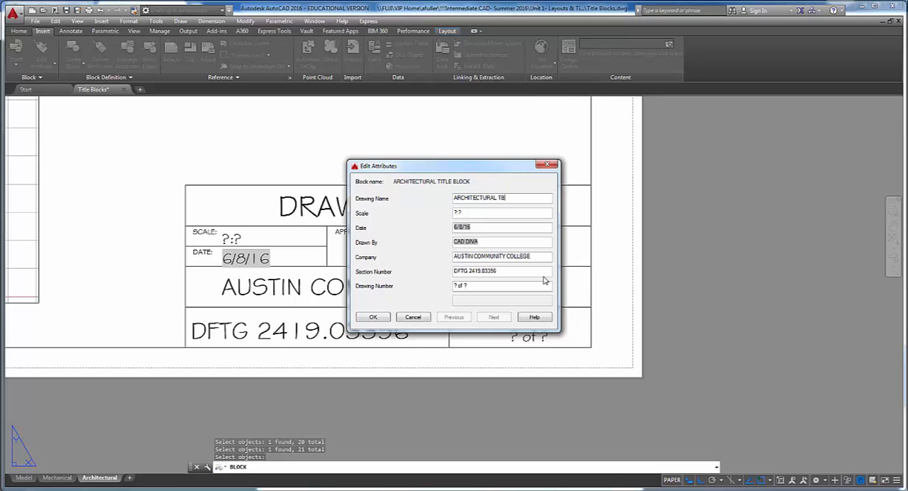
click(373, 317)
- Set the PSLTSCALE system variable to 0 for the Architectural layout
scroll(451, 346, down, 5)
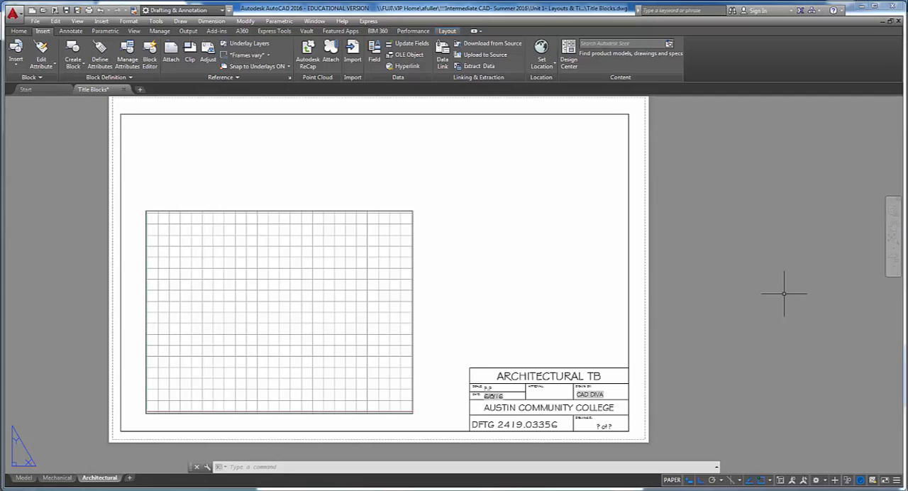
text(PSLTESCA)
key(BackSpace)
key(BackSpace)
key(BackSpace)
key(BackSpace)
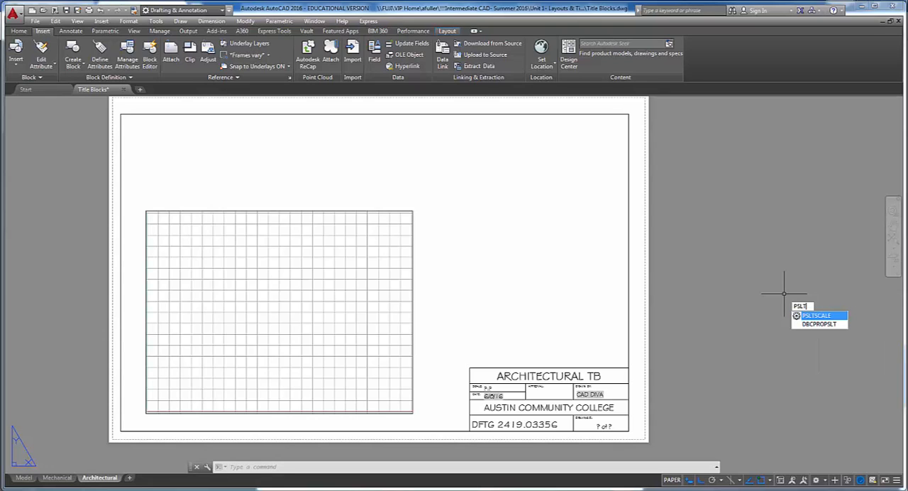
key(Return)
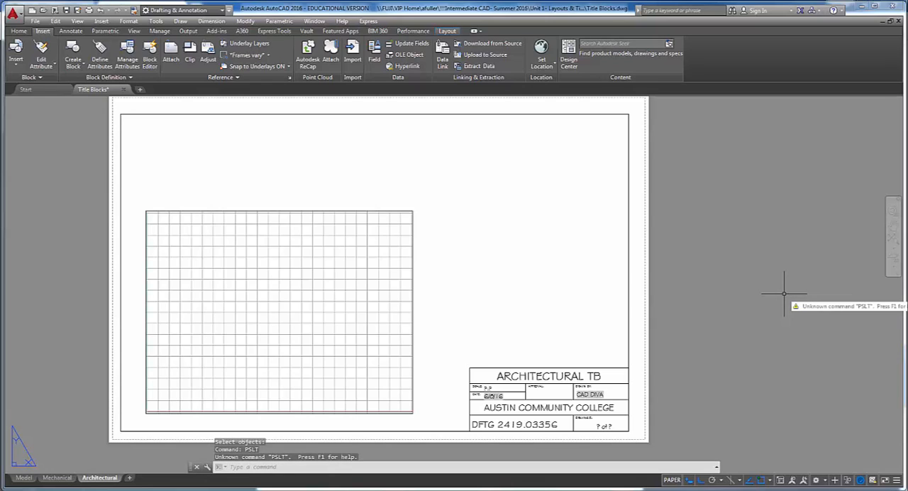
text(PSLTSCALE)
key(Return)
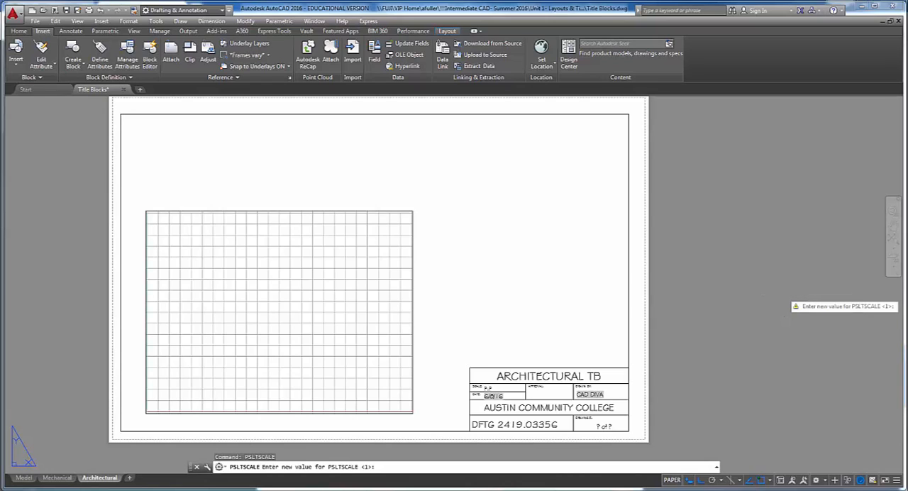
text(0)
key(Return)
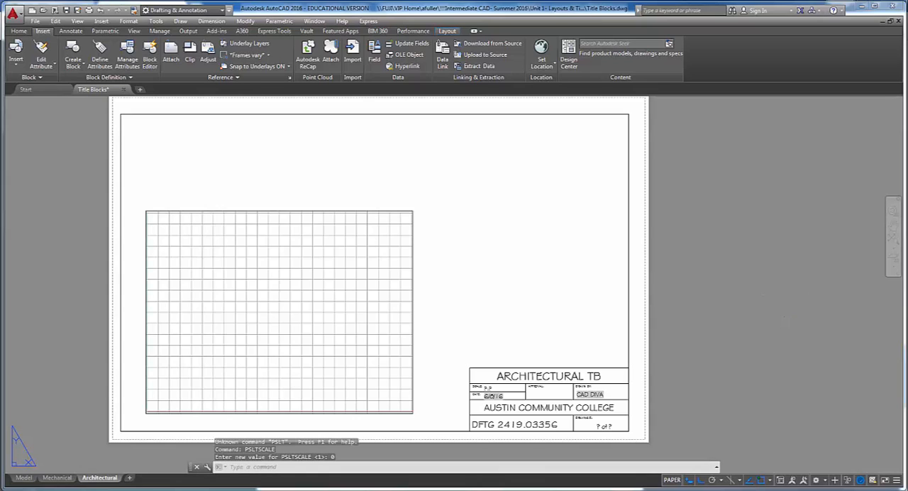
- Set PSLTSCALE to 0 for the Mechanical layout and save the drawing
click(57, 478)
text(PSLTSCALE)
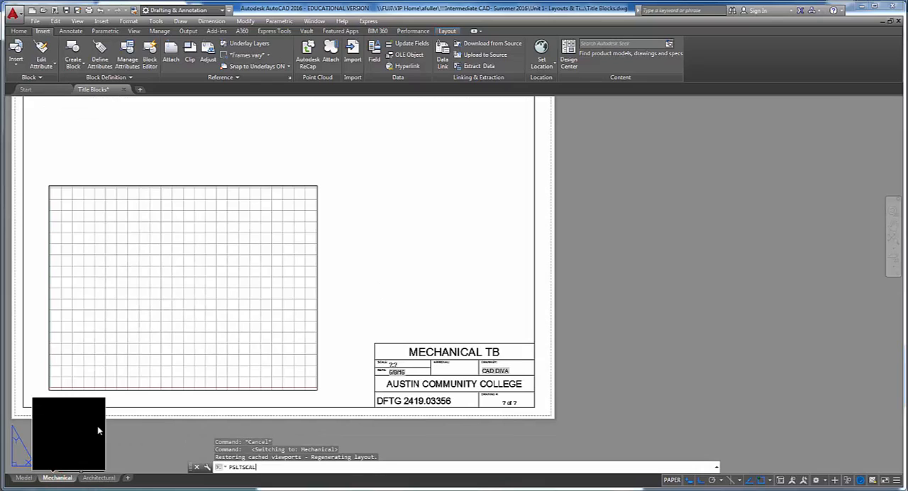
key(Return)
text(0)
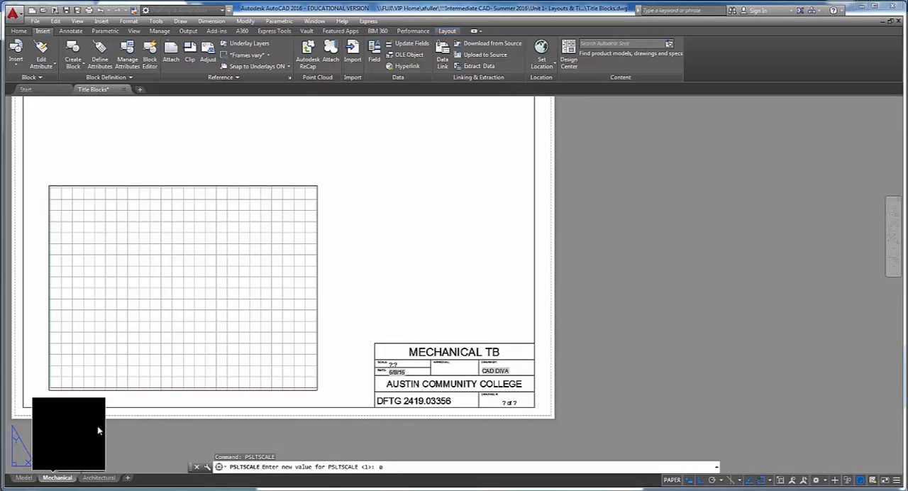
key(Return)
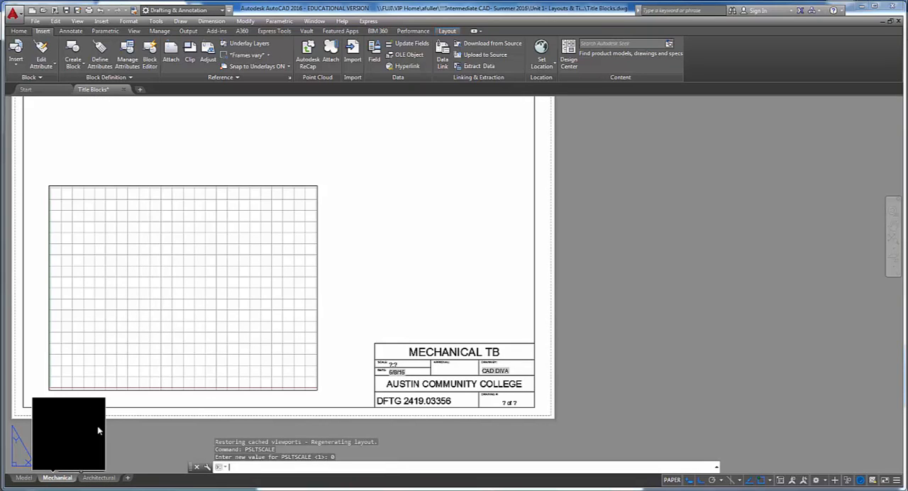
key(ctrl+s)
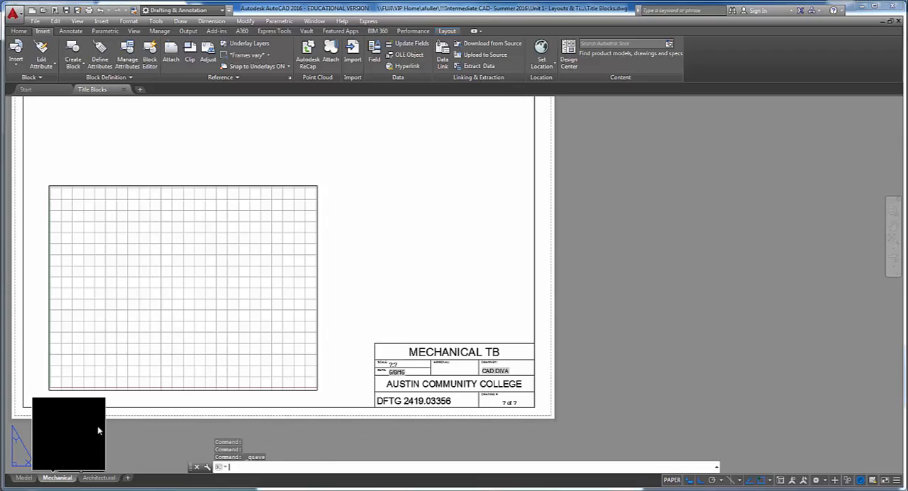